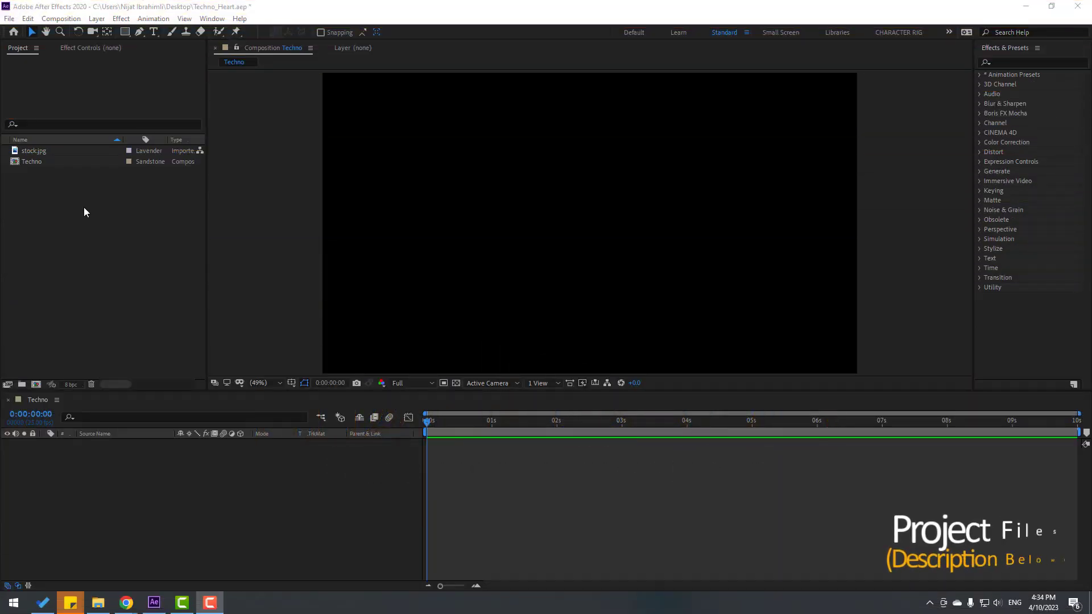
Add stock.jpg to the Techno composition and scale it to 68%.
{"action": "left_click", "coordinate": [36, 150]}
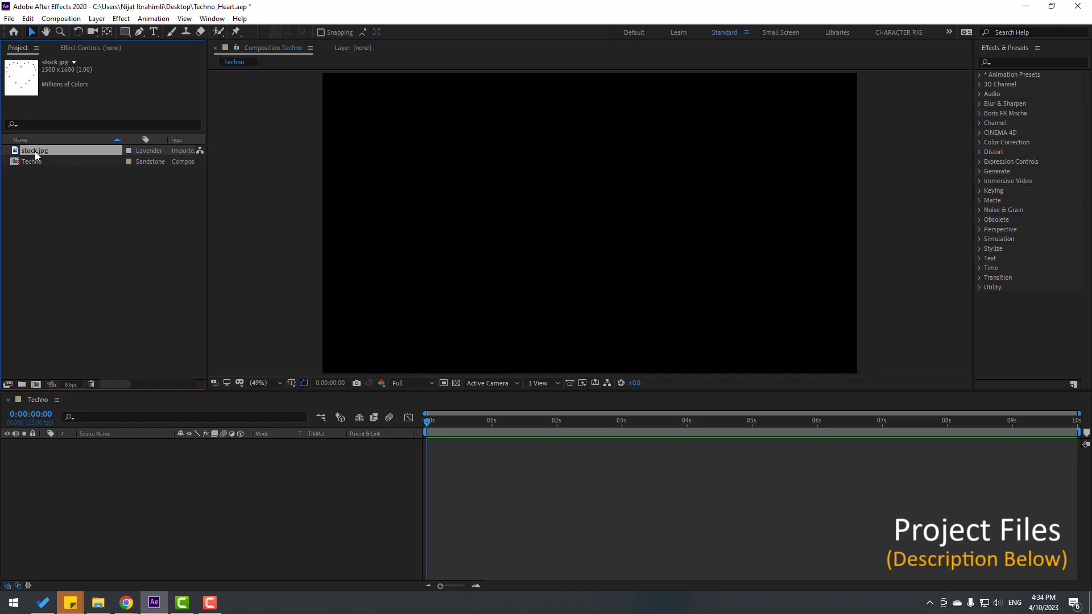
{"action": "left_click_drag", "start_coordinate": [35, 154], "coordinate": [117, 455]}
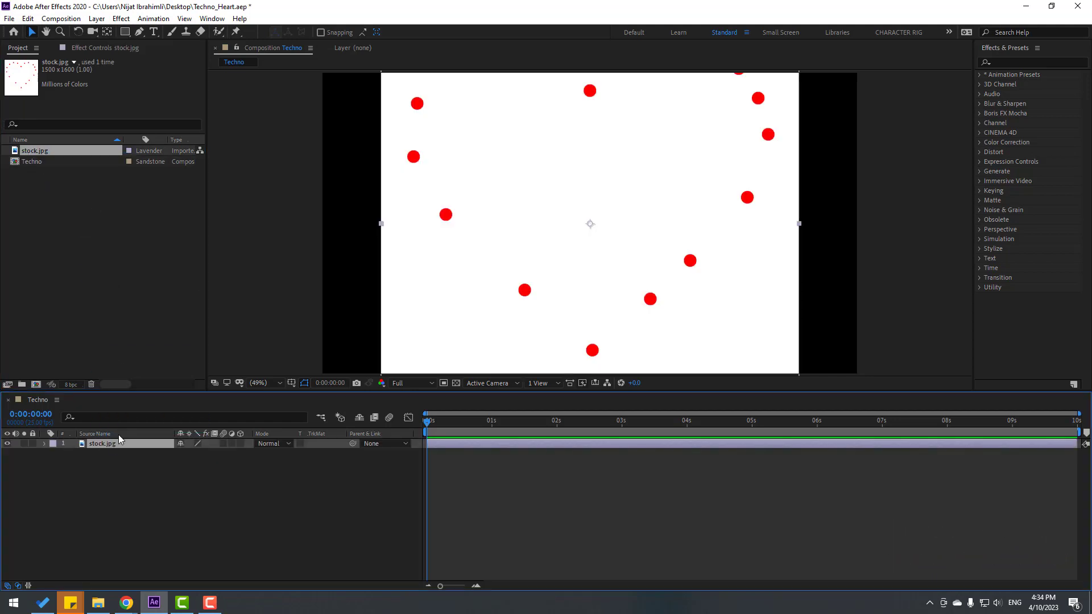
{"action": "key", "text": "s"}
{"action": "left_click_drag", "start_coordinate": [192, 453], "coordinate": [171, 453]}
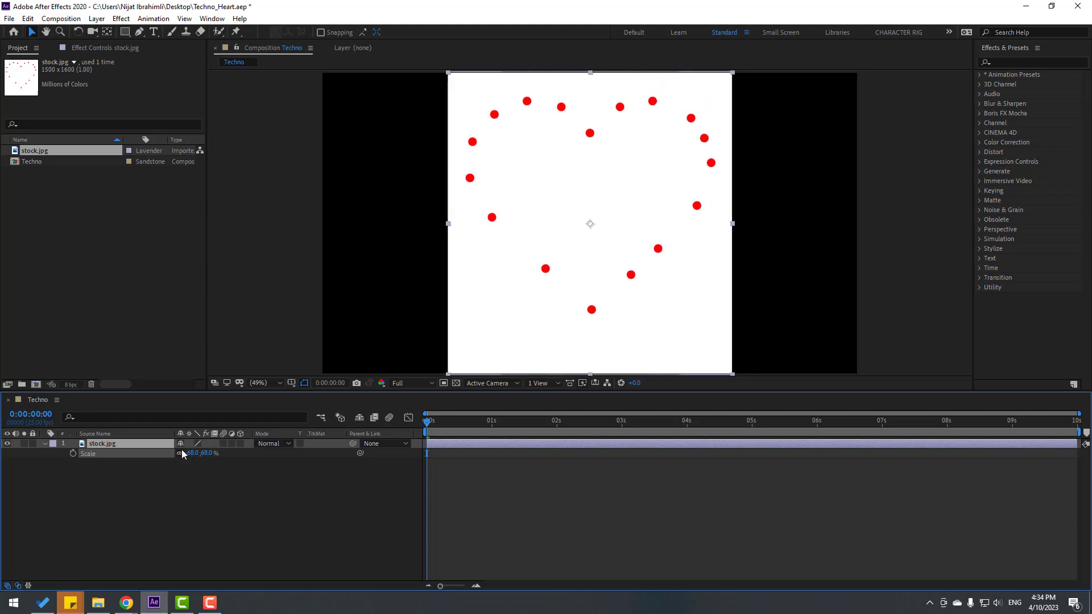
Shift the heart reference image slightly down in the frame and lock its layer.
{"action": "left_click_drag", "start_coordinate": [602, 210], "coordinate": [605, 224]}
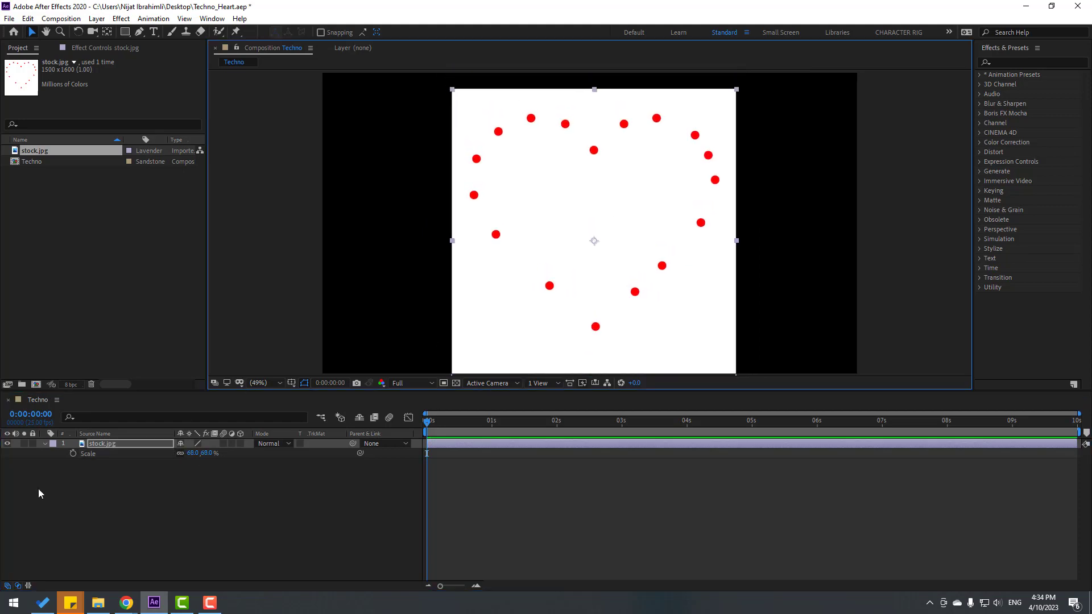
{"action": "left_click", "coordinate": [32, 444]}
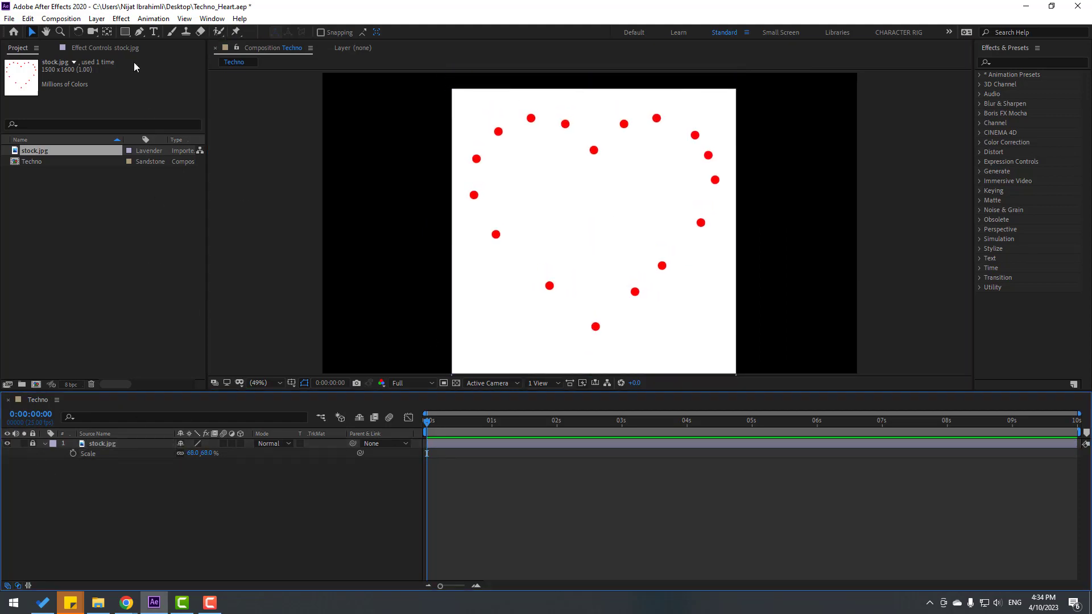
Draw a small circle with the Ellipse tool beside the red dot at the heart's upper centre notch, slightly smaller than the dot.
{"action": "left_click", "coordinate": [127, 36]}
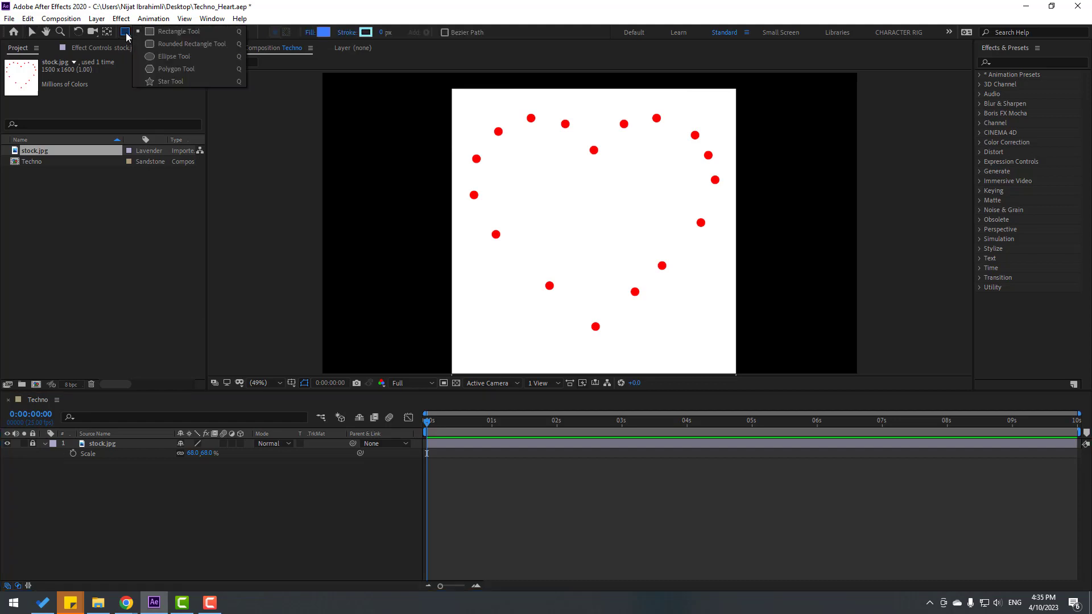
{"action": "left_click", "coordinate": [165, 43]}
{"action": "key", "text": "q"}
{"action": "key", "text": "q"}
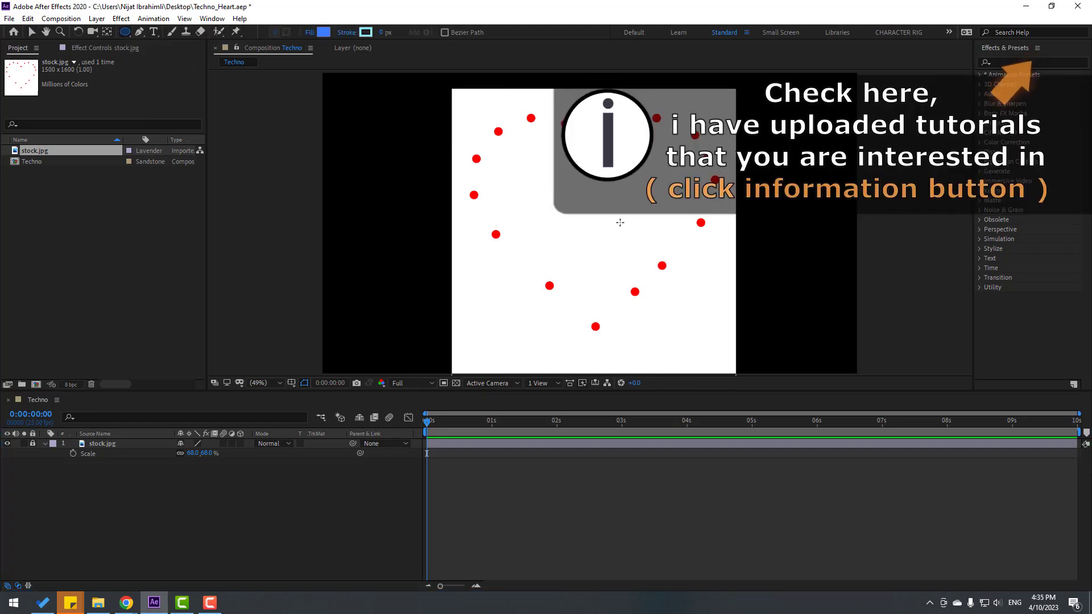
{"action": "scroll", "coordinate": [597, 253], "scroll_direction": "up", "scroll_amount": 4}
{"action": "scroll", "coordinate": [589, 249], "scroll_direction": "up", "scroll_amount": 2}
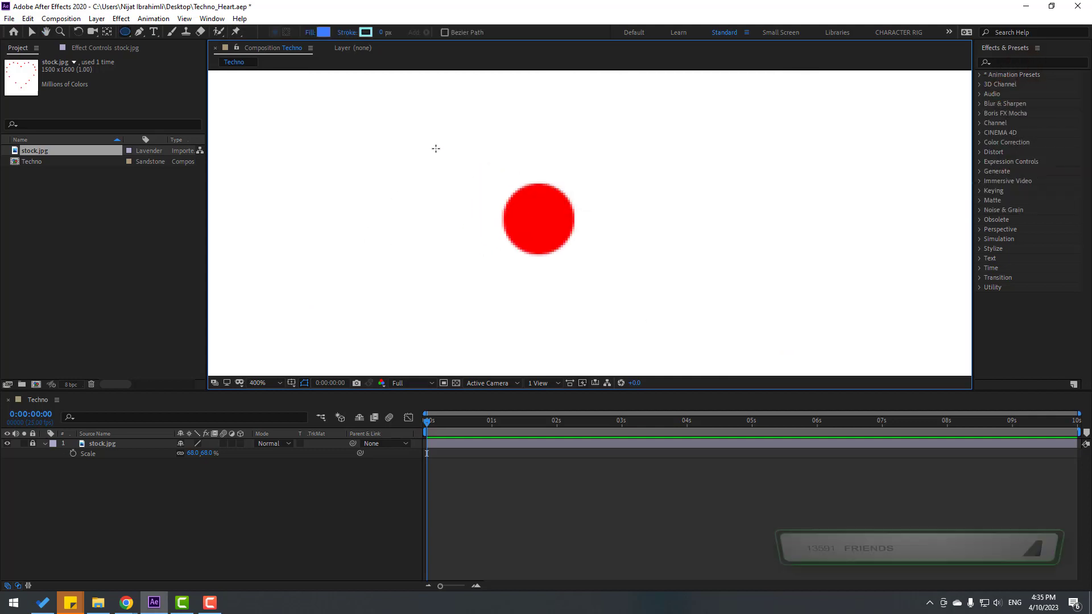
{"action": "left_click_drag", "start_coordinate": [432, 143], "coordinate": [486, 202]}
{"action": "left_click", "coordinate": [28, 32]}
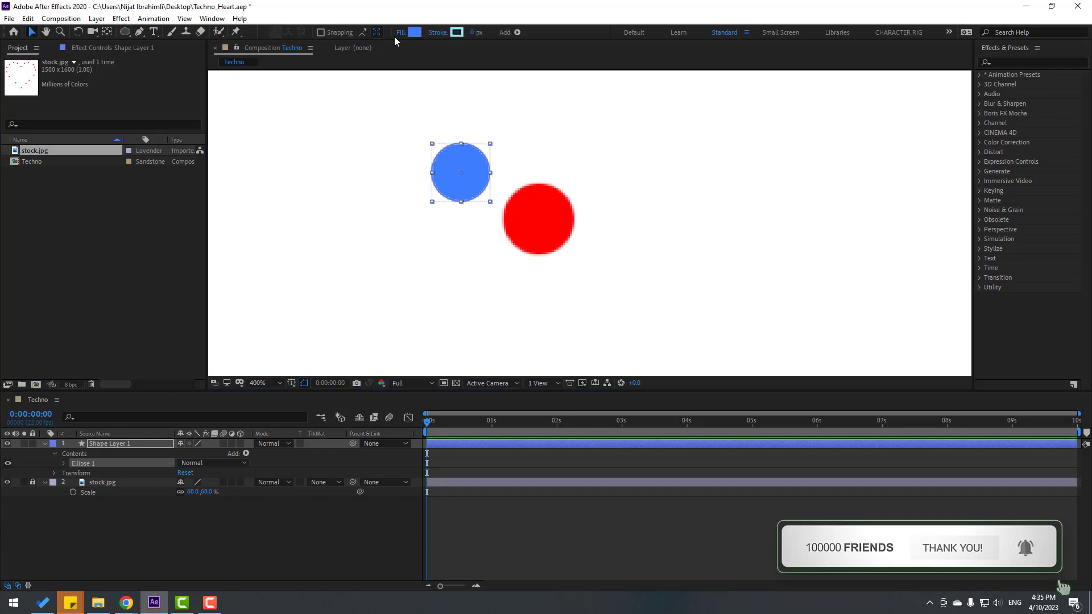
Remove the blue circle's stroke and place the circle over the red dot at the heart's notch.
{"action": "left_click", "coordinate": [438, 33]}
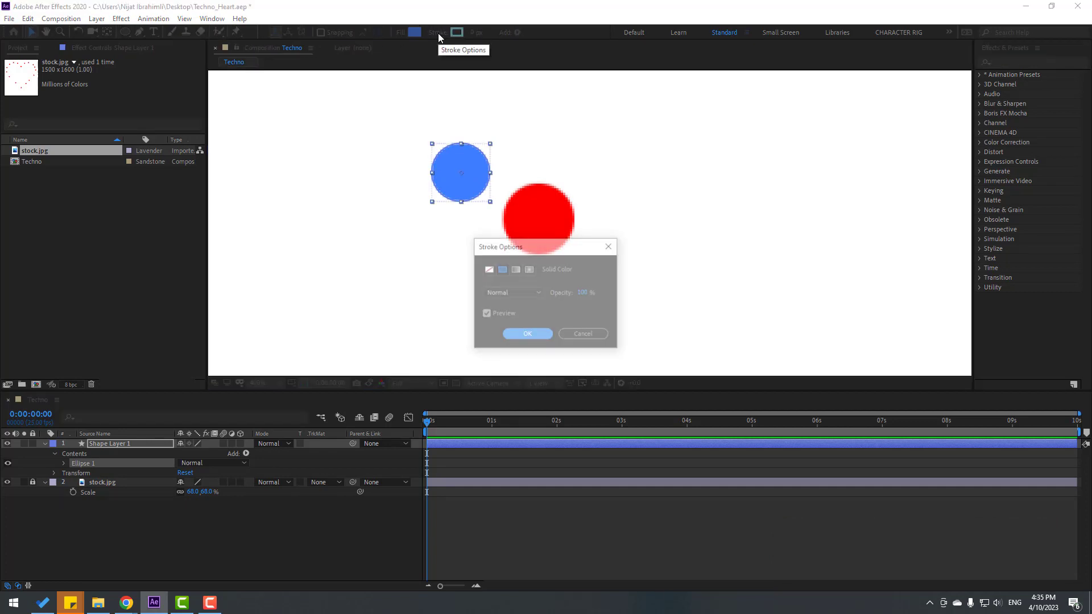
{"action": "left_click", "coordinate": [488, 269]}
{"action": "left_click", "coordinate": [527, 335]}
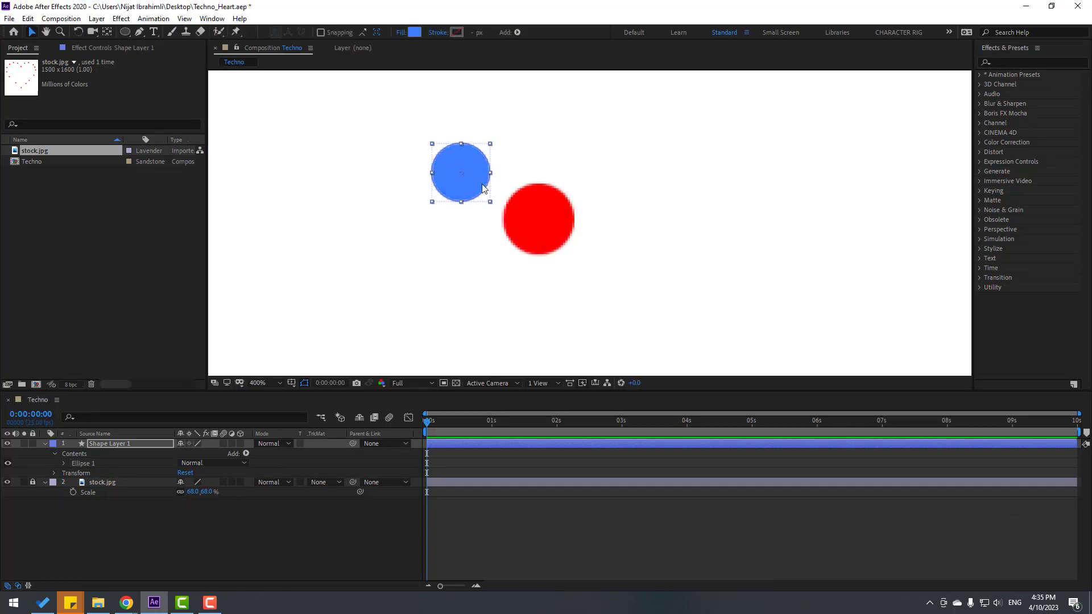
{"action": "mouse_move", "coordinate": [481, 175]}
{"action": "left_mouse_down"}
{"action": "mouse_move", "coordinate": [473, 185]}
{"action": "mouse_move", "coordinate": [532, 224]}
{"action": "mouse_move", "coordinate": [557, 224]}
{"action": "left_mouse_up"}
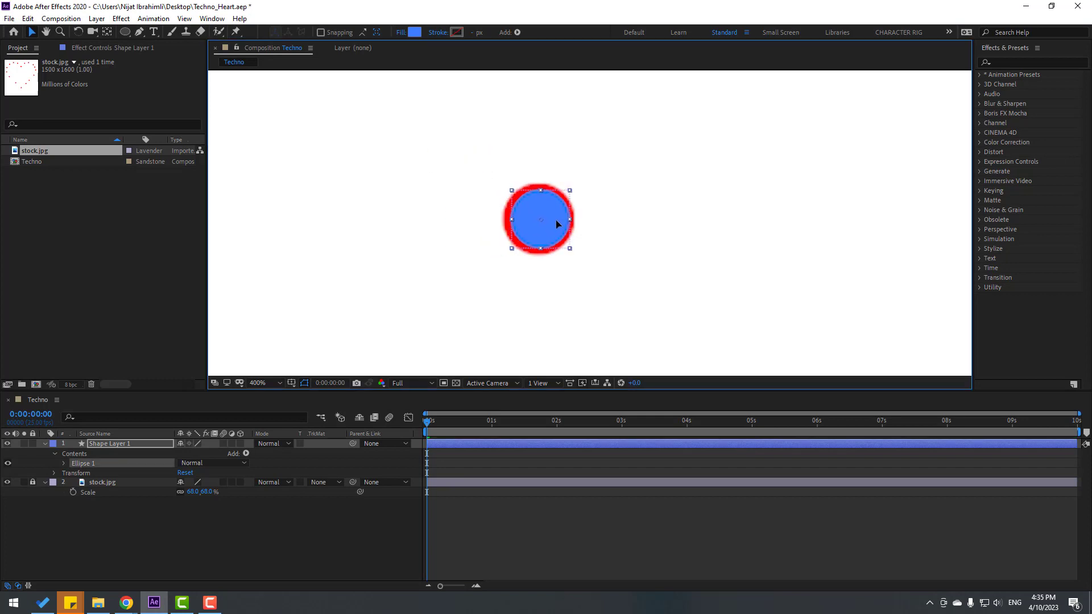
{"action": "key", "text": "/"}
{"action": "key", "text": "."}
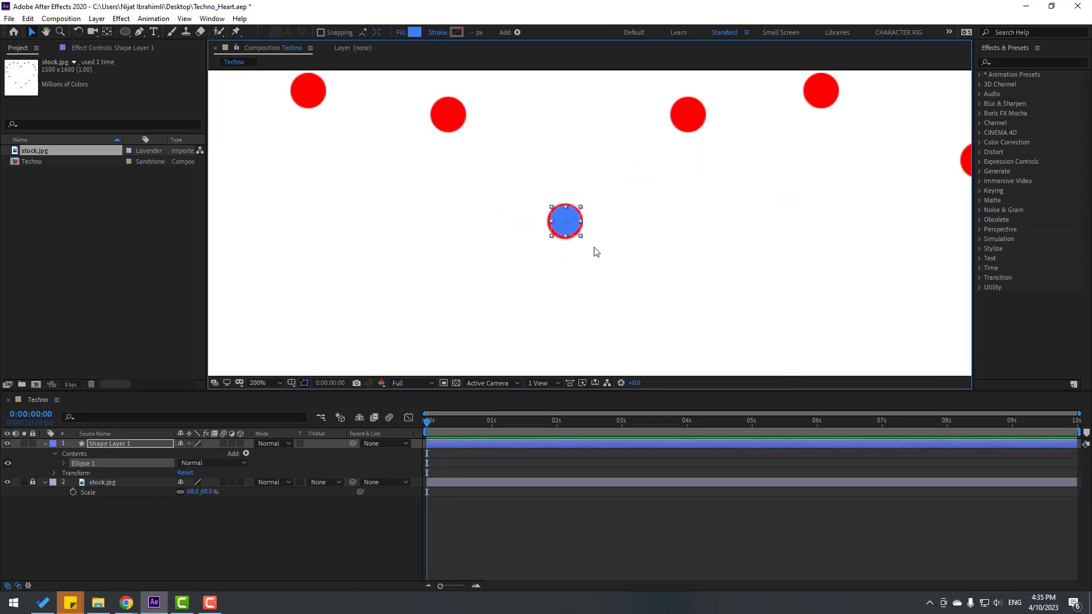
Rename the circle's shape layer as 1 and place a duplicate on the nearest red dot up and to the left.
{"action": "left_click", "coordinate": [44, 444]}
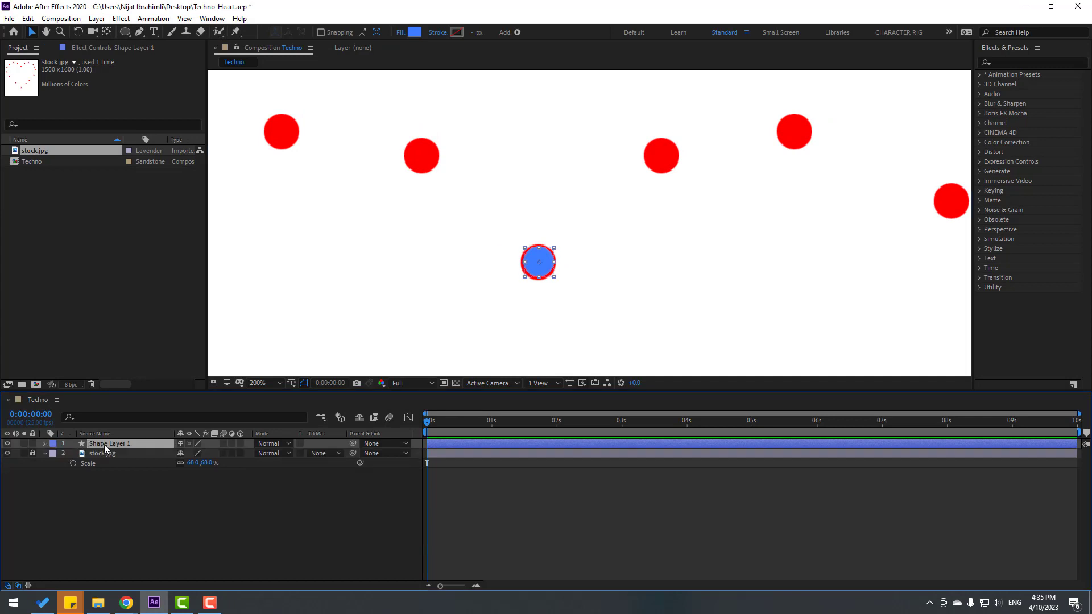
{"action": "key", "text": "Return"}
{"action": "type", "text": "1"}
{"action": "key", "text": "Return"}
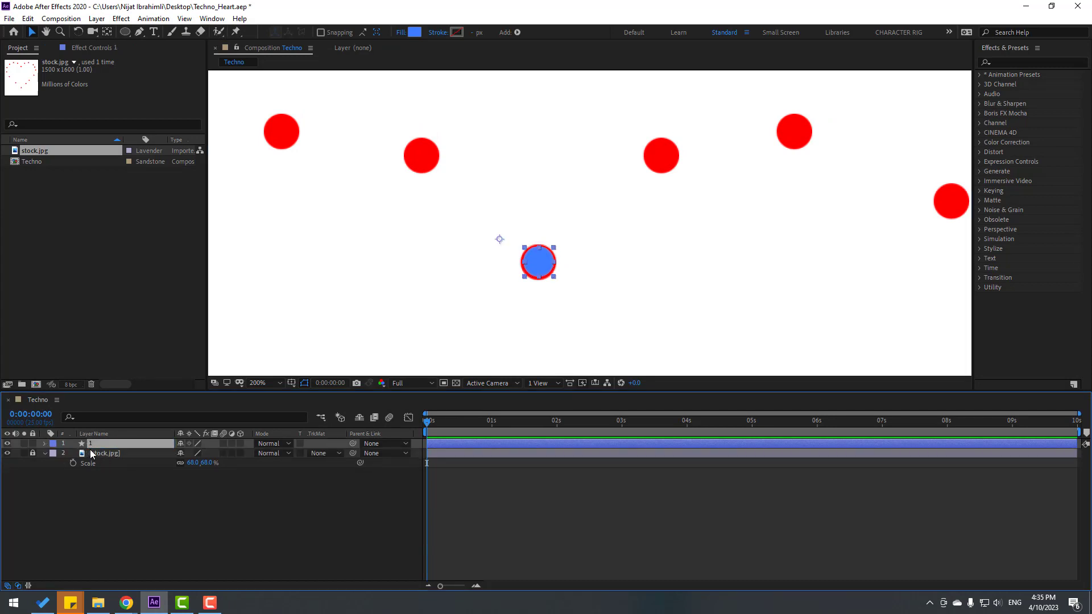
{"action": "key", "text": "ctrl+d"}
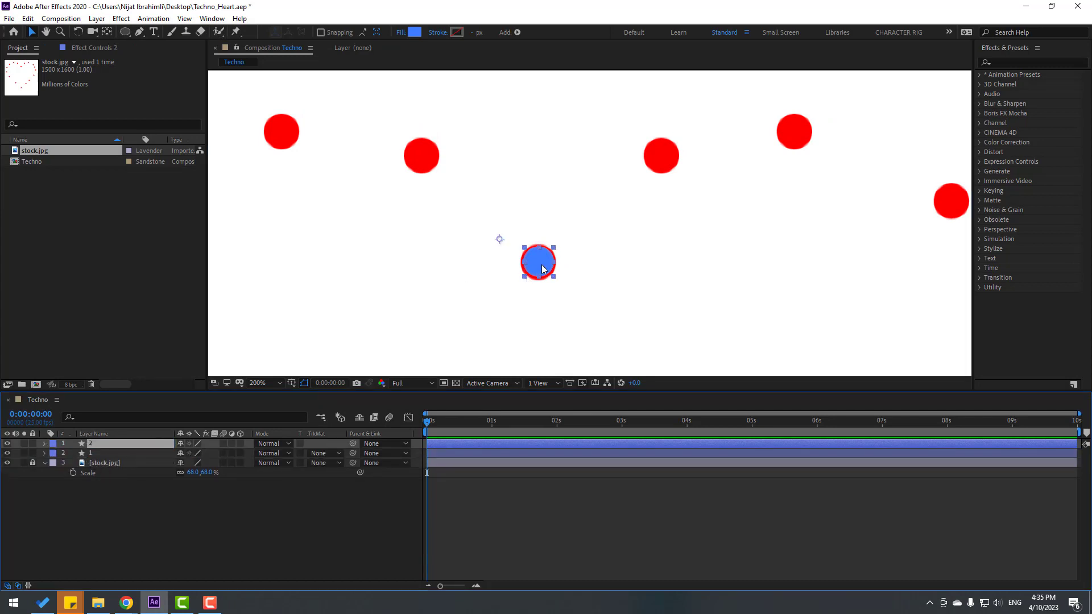
{"action": "left_click_drag", "start_coordinate": [543, 269], "coordinate": [428, 163]}
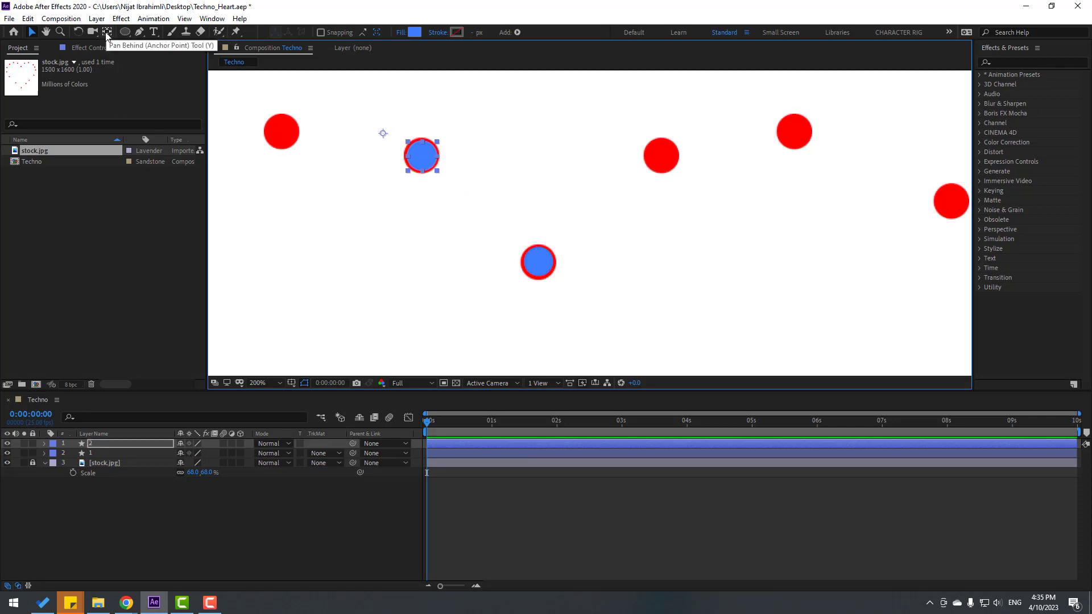
Centre the anchor points of circle layers 2 and 1 within their circles.
{"action": "left_click", "coordinate": [106, 32]}
{"action": "key", "text": "ctrl+alt+Home"}
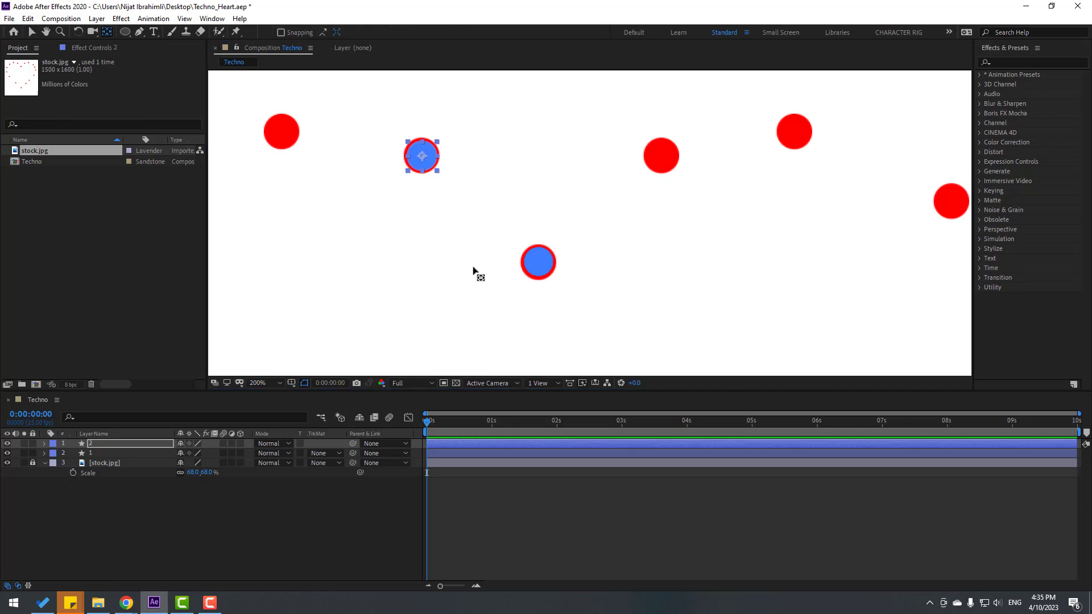
{"action": "left_click", "coordinate": [532, 265]}
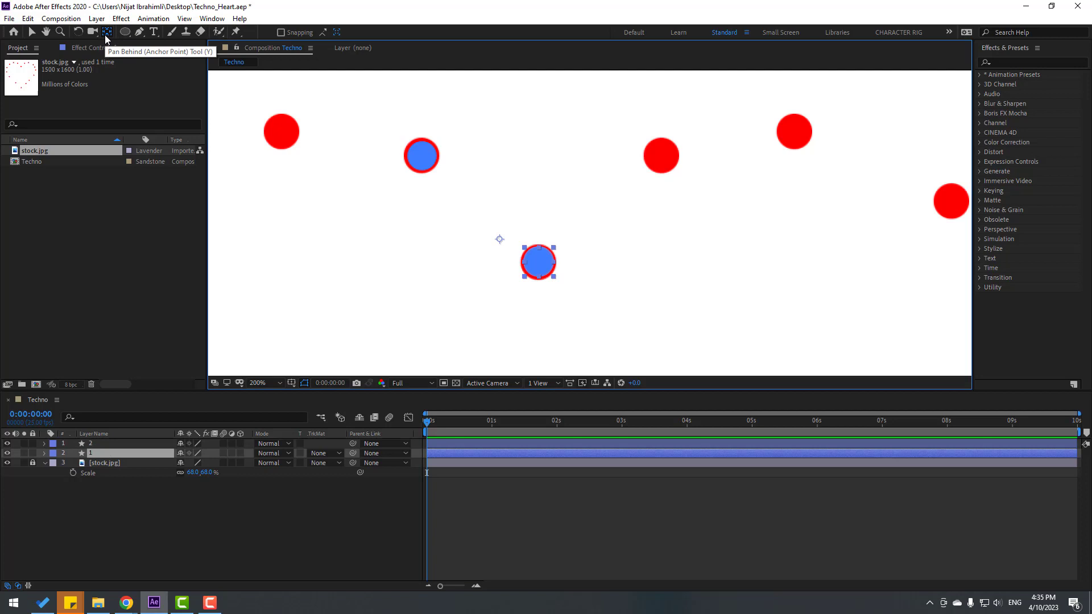
{"action": "key", "text": "ctrl+alt+Home"}
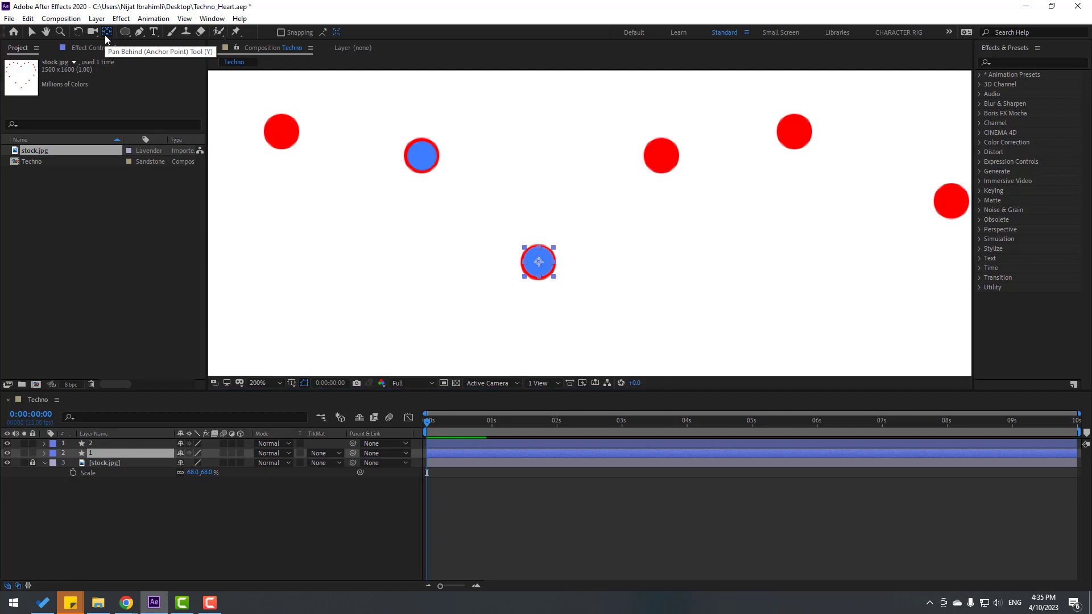
Duplicate circle layer 2 twice, placing the copies on the next two red dots along the heart's upper left curve.
{"action": "left_click", "coordinate": [30, 32]}
{"action": "left_click_drag", "start_coordinate": [236, 185], "coordinate": [270, 193]}
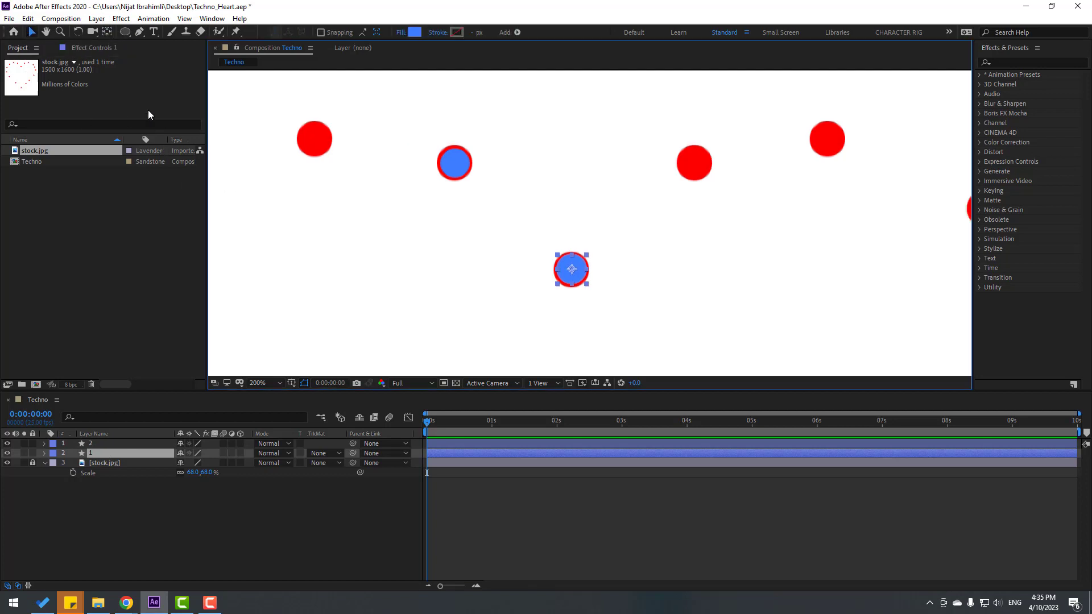
{"action": "left_click", "coordinate": [455, 164]}
{"action": "left_click_drag", "start_coordinate": [373, 184], "coordinate": [311, 221]}
{"action": "key", "text": "ctrl+d"}
{"action": "key", "text": "ctrl+d"}
{"action": "left_click_drag", "start_coordinate": [455, 310], "coordinate": [450, 259]}
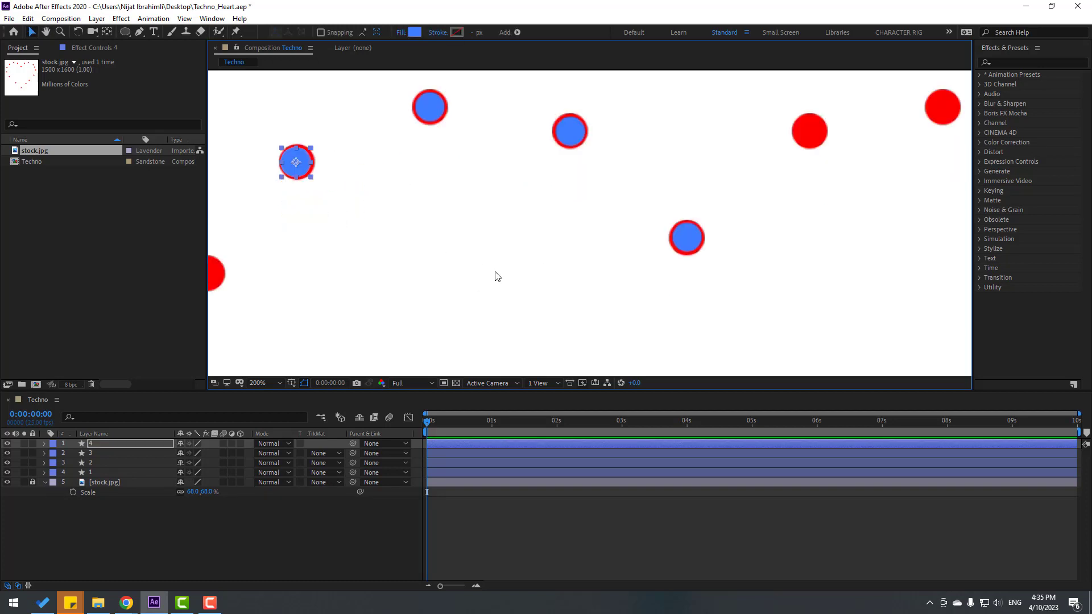
Duplicate the circle onto every remaining red dot around the heart outline, continuing through layer 18.
{"action": "scroll", "coordinate": [496, 276], "scroll_direction": "down", "scroll_amount": 4}
{"action": "left_click_drag", "start_coordinate": [614, 293], "coordinate": [529, 244]}
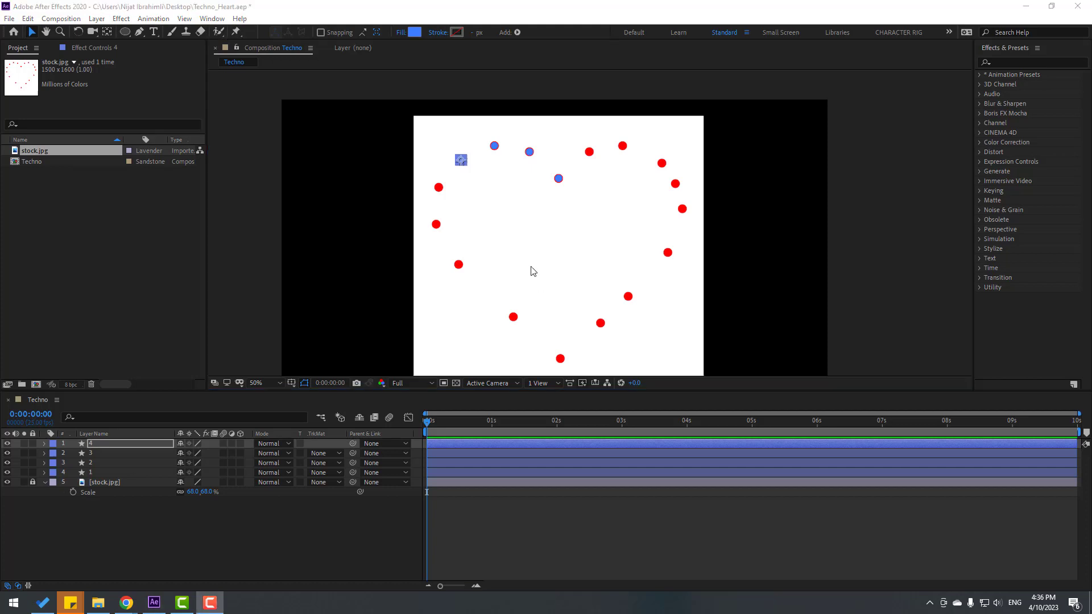
{"action": "scroll", "coordinate": [450, 164], "scroll_direction": "up", "scroll_amount": 4}
{"action": "key", "text": "ctrl+d"}
{"action": "left_click_drag", "start_coordinate": [460, 160], "coordinate": [439, 187]}
{"action": "key", "text": "ctrl+d"}
{"action": "left_click_drag", "start_coordinate": [439, 187], "coordinate": [436, 224]}
{"action": "key", "text": "ctrl+d"}
{"action": "scroll", "coordinate": [436, 224], "scroll_direction": "down", "scroll_amount": 2}
{"action": "scroll", "coordinate": [375, 194], "scroll_direction": "up", "scroll_amount": 2}
{"action": "left_click_drag", "start_coordinate": [374, 194], "coordinate": [478, 234]}
{"action": "key", "text": "ctrl+d"}
{"action": "key", "text": "ctrl+d"}
{"action": "key", "text": "ctrl+d"}
{"action": "key", "text": "ctrl+d"}
{"action": "scroll", "coordinate": [495, 307], "scroll_direction": "down", "scroll_amount": 2}
{"action": "key", "text": "ctrl+d"}
{"action": "key", "text": "ctrl+d"}
{"action": "key", "text": "ctrl+d"}
{"action": "key", "text": "ctrl+d"}
{"action": "key", "text": "ctrl+d"}
{"action": "key", "text": "ctrl+d"}
{"action": "scroll", "coordinate": [599, 224], "scroll_direction": "up", "scroll_amount": 2}
{"action": "left_click_drag", "start_coordinate": [673, 246], "coordinate": [517, 176]}
{"action": "key", "text": "ctrl+d"}
{"action": "left_click_drag", "start_coordinate": [517, 176], "coordinate": [384, 200]}
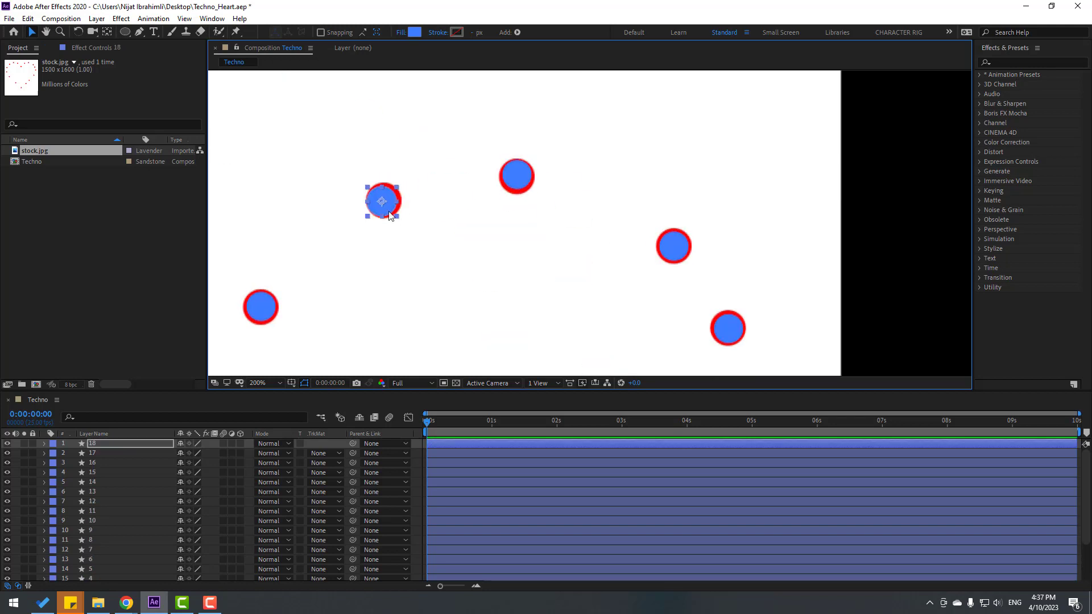
{"action": "key", "text": "shift+slash"}
{"action": "left_click", "coordinate": [388, 273]}
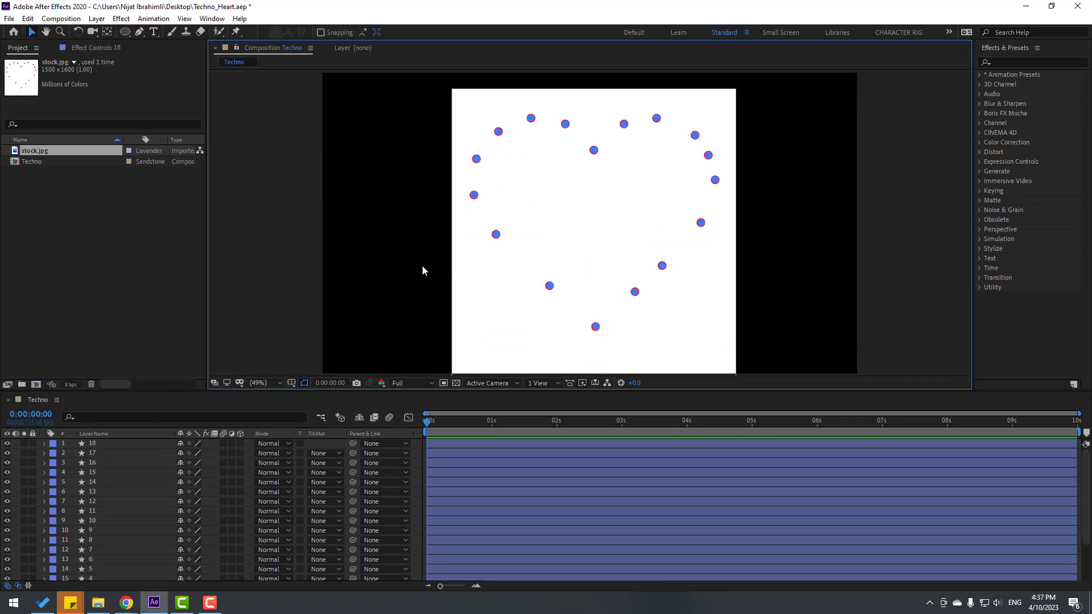
Unlock the stock.jpg reference layer and delete it from the composition.
{"action": "scroll", "coordinate": [103, 534], "scroll_direction": "down", "scroll_amount": 3}
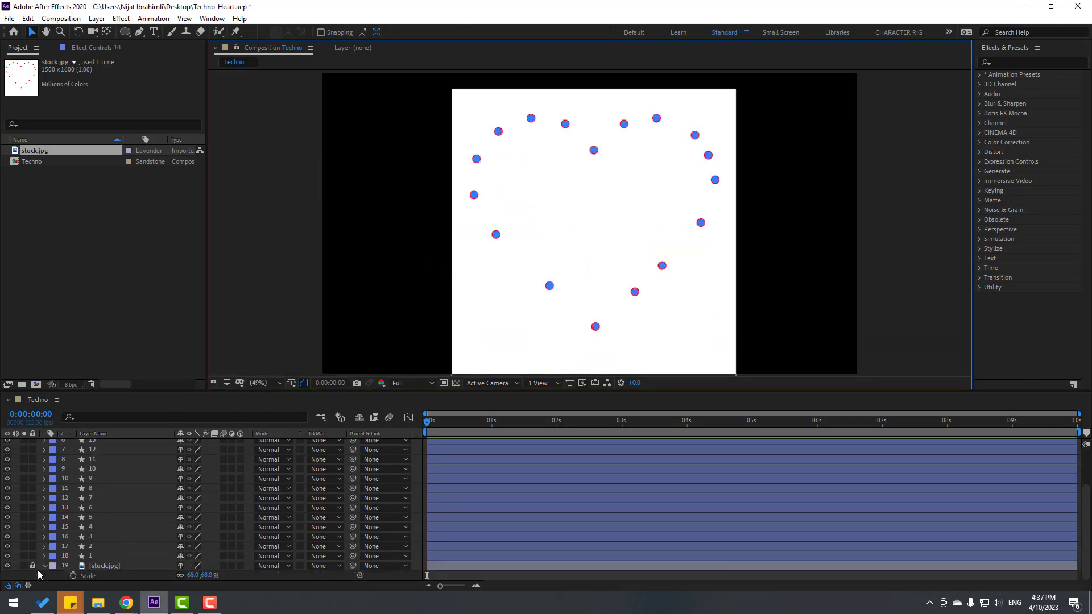
{"action": "left_click", "coordinate": [104, 565]}
{"action": "key", "text": "Delete"}
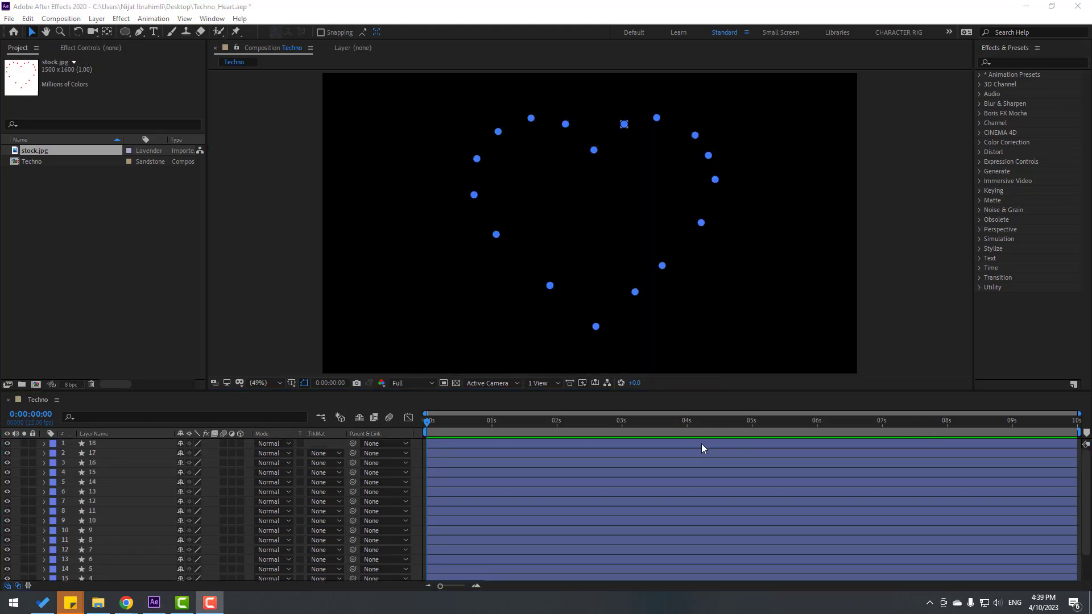
Set up the Pen tool with no fill and a white 5 px stroke.
{"action": "left_click", "coordinate": [139, 32]}
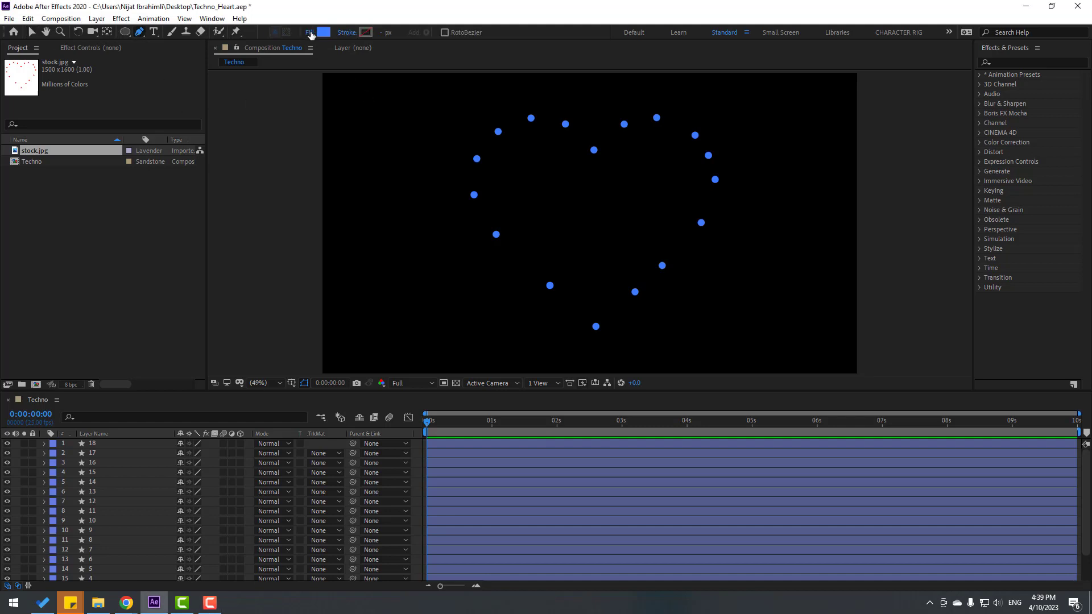
{"action": "left_click", "coordinate": [310, 32]}
{"action": "left_click", "coordinate": [486, 268]}
{"action": "left_click", "coordinate": [528, 334]}
{"action": "left_click", "coordinate": [381, 32]}
{"action": "left_click", "coordinate": [366, 33]}
{"action": "left_click", "coordinate": [819, 433]}
Draw a straight-segment path from the heart's notch circle through the next six circles around the right lobe.
{"action": "scroll", "coordinate": [609, 236], "scroll_direction": "up", "scroll_amount": 4}
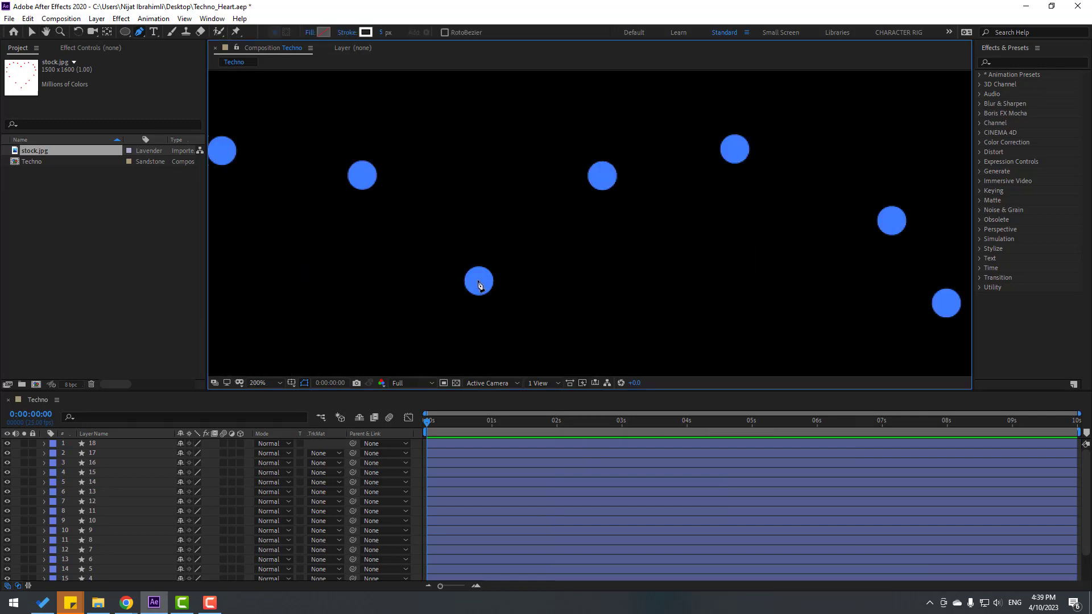
{"action": "left_click", "coordinate": [478, 281]}
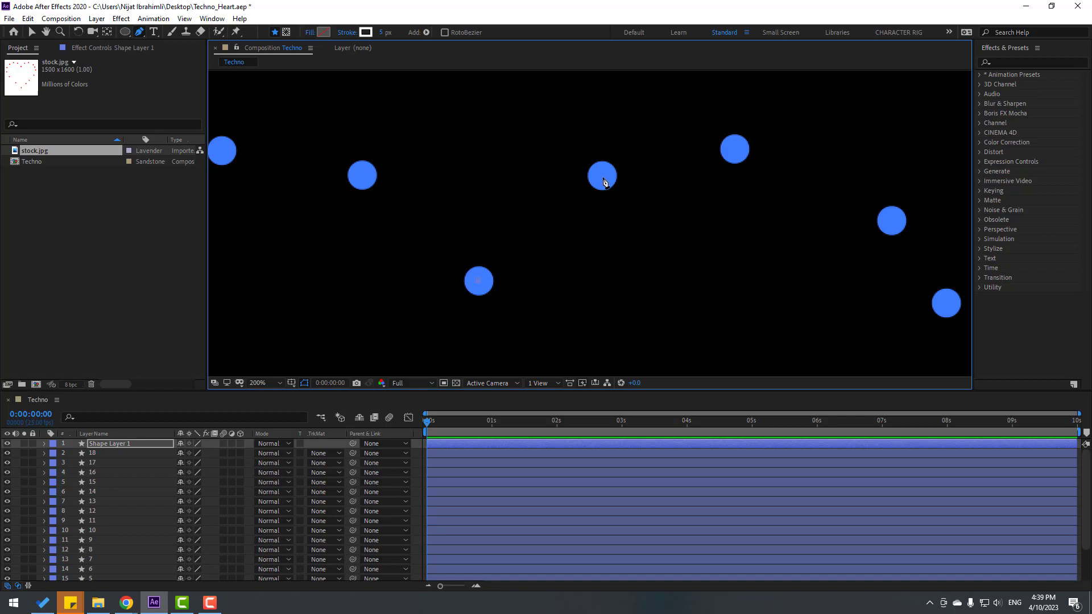
{"action": "left_click", "coordinate": [603, 179]}
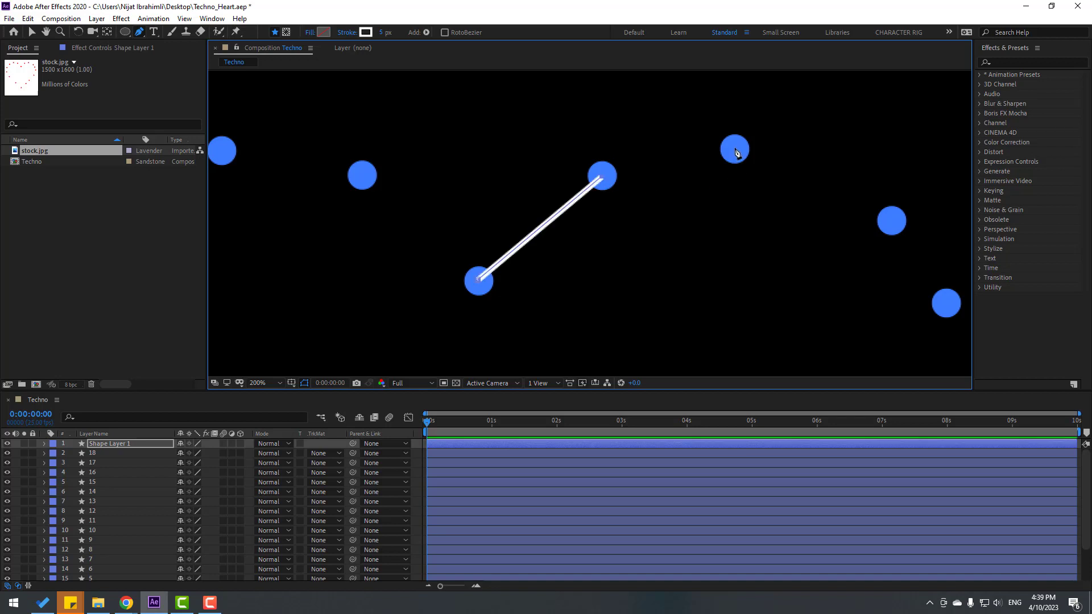
{"action": "left_click", "coordinate": [735, 150]}
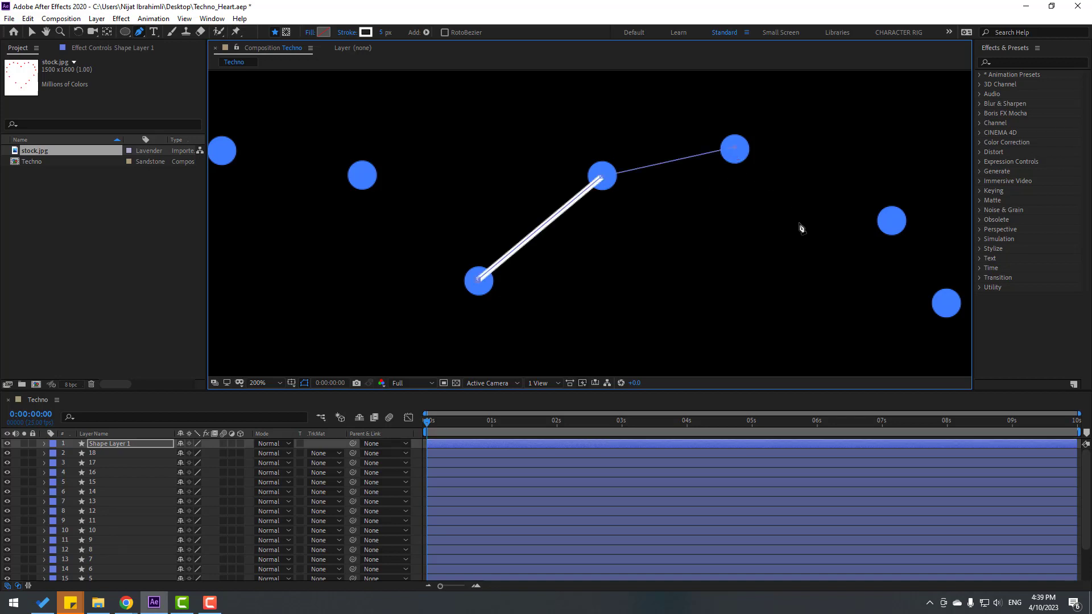
{"action": "left_click_drag", "start_coordinate": [800, 228], "coordinate": [510, 161]}
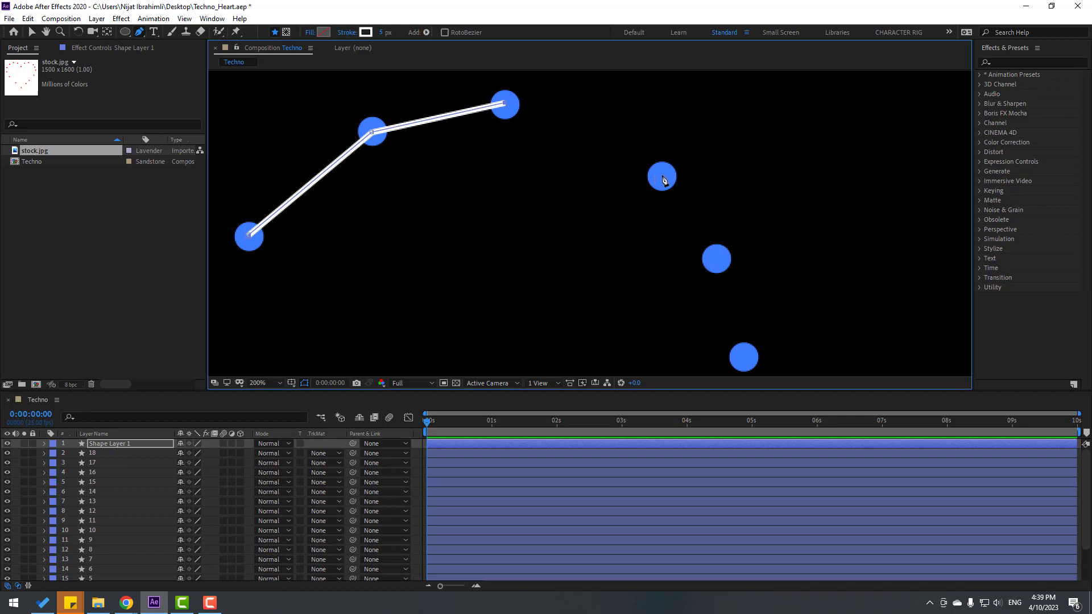
{"action": "left_click", "coordinate": [662, 178]}
{"action": "left_click", "coordinate": [718, 261]}
{"action": "left_click_drag", "start_coordinate": [748, 331], "coordinate": [687, 180]}
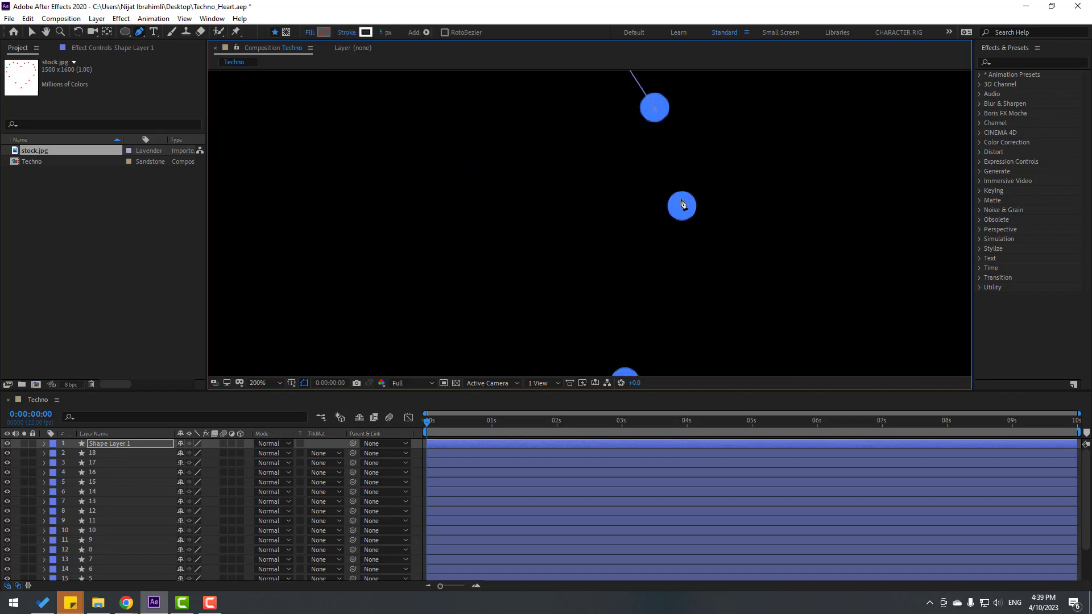
{"action": "left_click", "coordinate": [682, 206]}
{"action": "scroll", "coordinate": [663, 312], "scroll_direction": "down", "scroll_amount": 2}
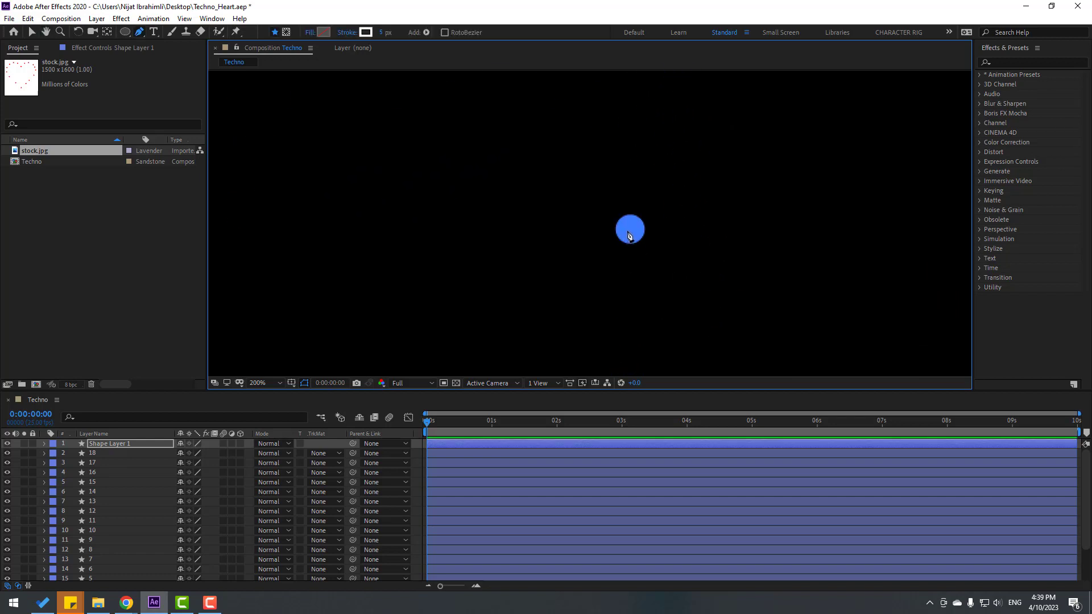
{"action": "left_click", "coordinate": [629, 229]}
Continue the path through the two lower right circles to the circle at the heart's bottom tip.
{"action": "scroll", "coordinate": [584, 310], "scroll_direction": "down", "scroll_amount": 2}
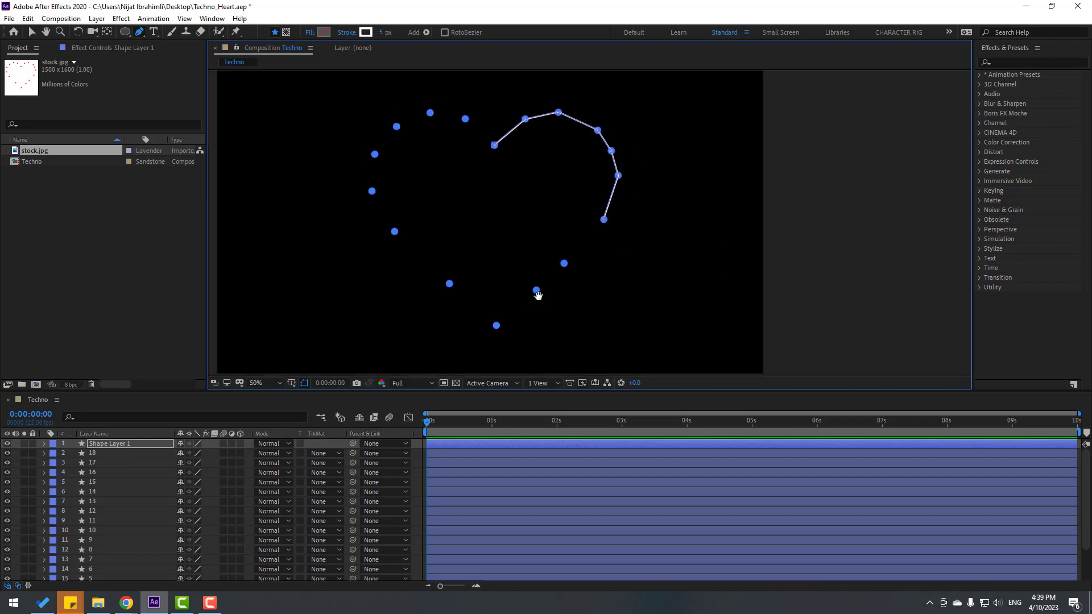
{"action": "scroll", "coordinate": [575, 267], "scroll_direction": "up", "scroll_amount": 2}
{"action": "left_click", "coordinate": [619, 203]}
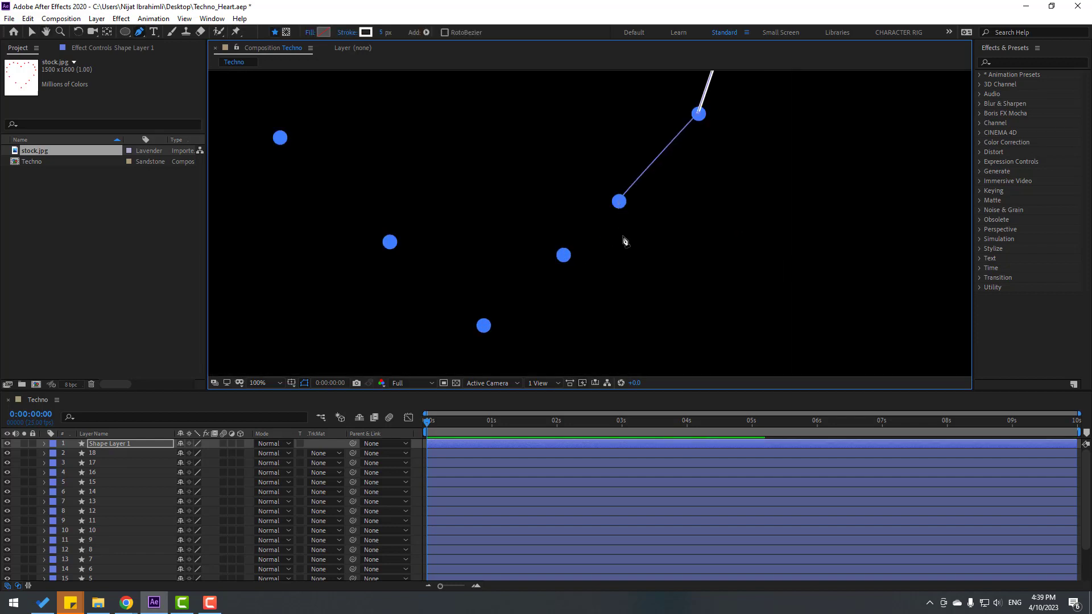
{"action": "left_click", "coordinate": [564, 254]}
{"action": "left_click", "coordinate": [484, 326]}
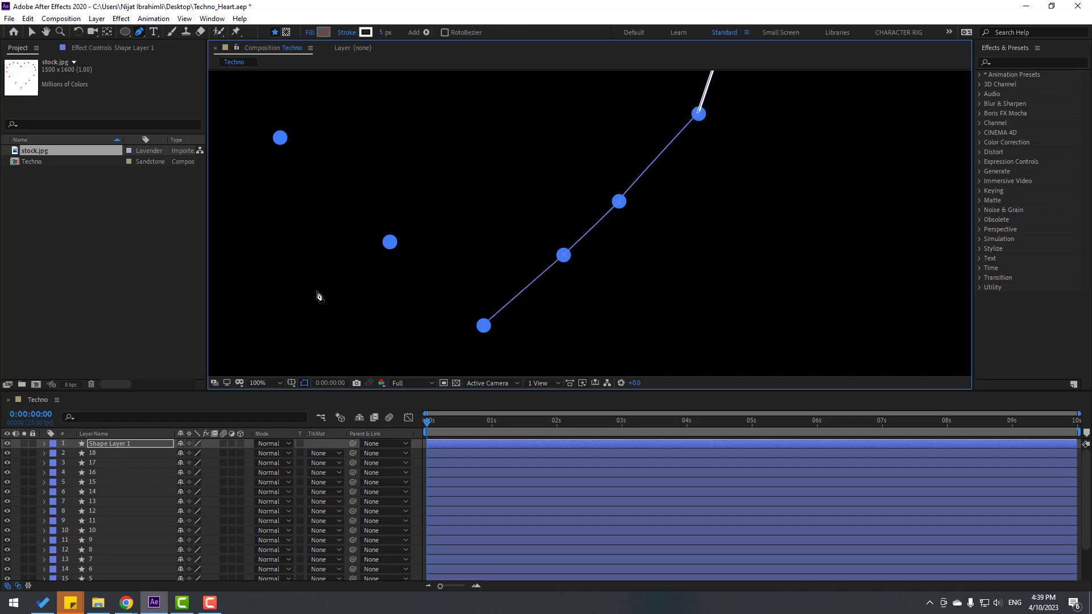
Continue the path up through the seven circles on the heart's left side and close it at the notch circle.
{"action": "left_click_drag", "start_coordinate": [317, 295], "coordinate": [368, 281]}
{"action": "left_click", "coordinate": [442, 234]}
{"action": "left_click_drag", "start_coordinate": [348, 186], "coordinate": [416, 292]}
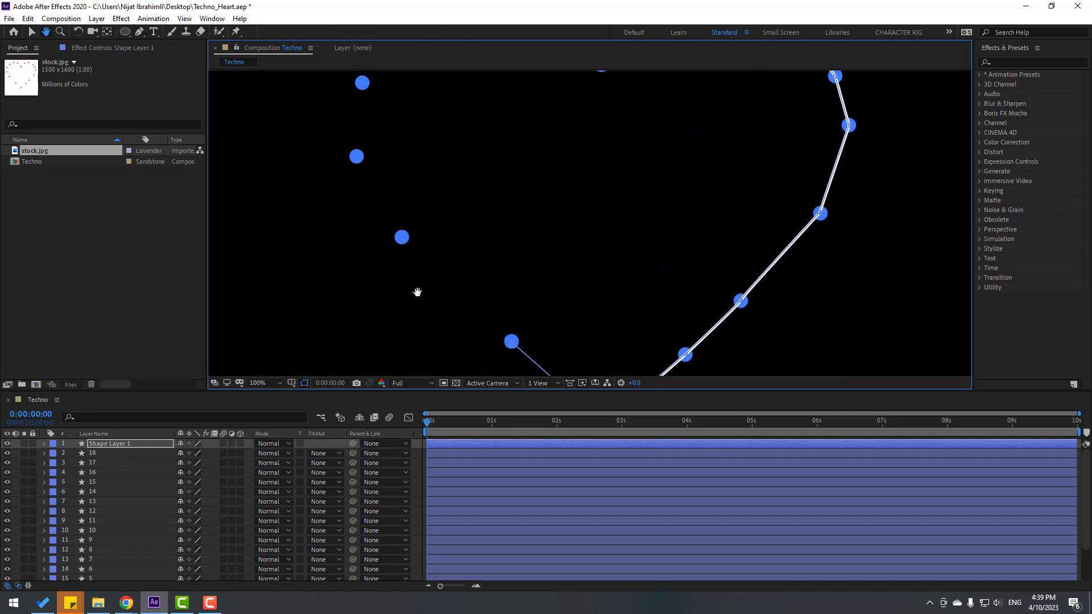
{"action": "left_click", "coordinate": [402, 236]}
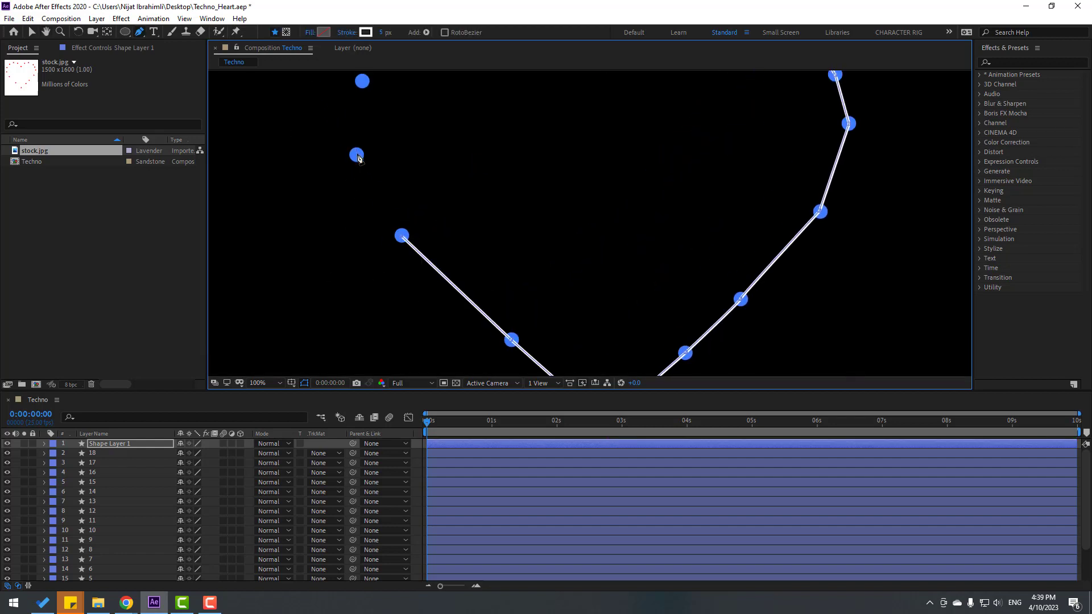
{"action": "left_click", "coordinate": [356, 154]}
{"action": "left_click_drag", "start_coordinate": [396, 134], "coordinate": [393, 257]}
{"action": "left_click", "coordinate": [362, 207]}
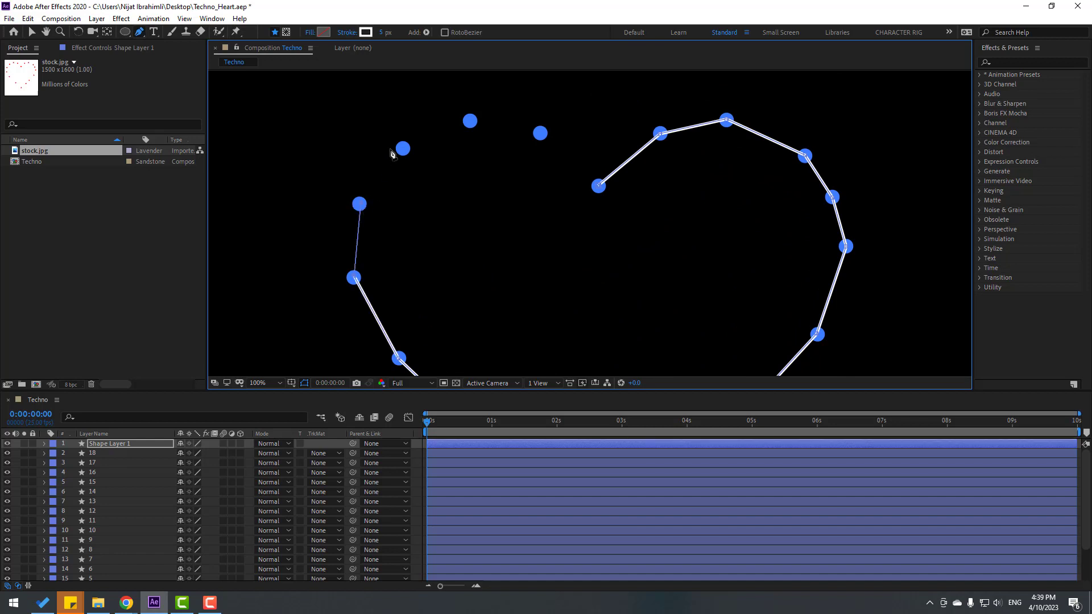
{"action": "left_click", "coordinate": [403, 149]}
{"action": "left_click", "coordinate": [471, 123]}
{"action": "left_click", "coordinate": [541, 135]}
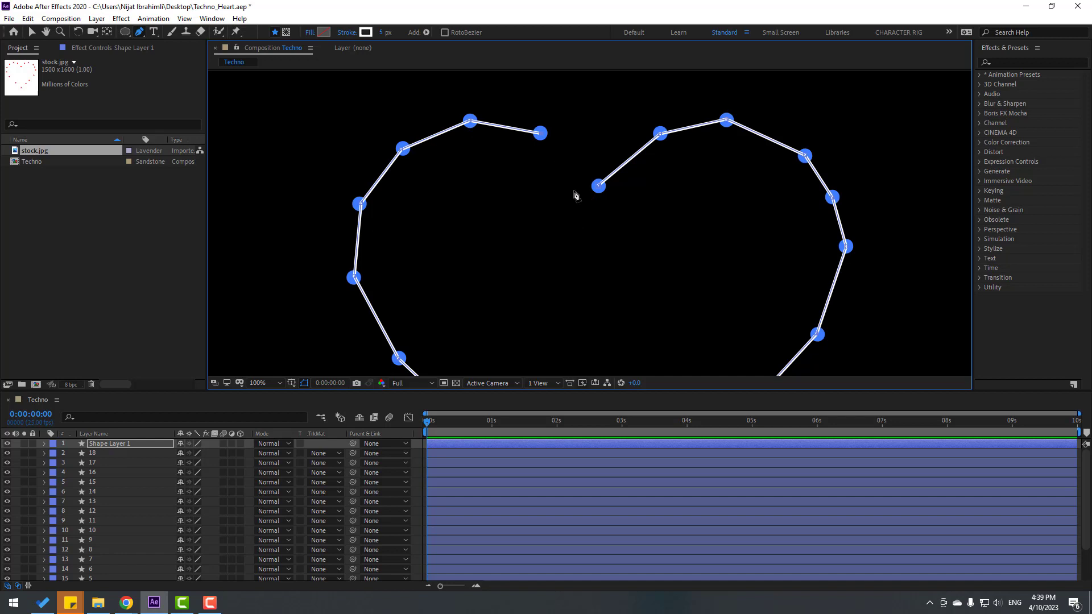
{"action": "left_click", "coordinate": [599, 187]}
{"action": "scroll", "coordinate": [583, 255], "scroll_direction": "down", "scroll_amount": 2}
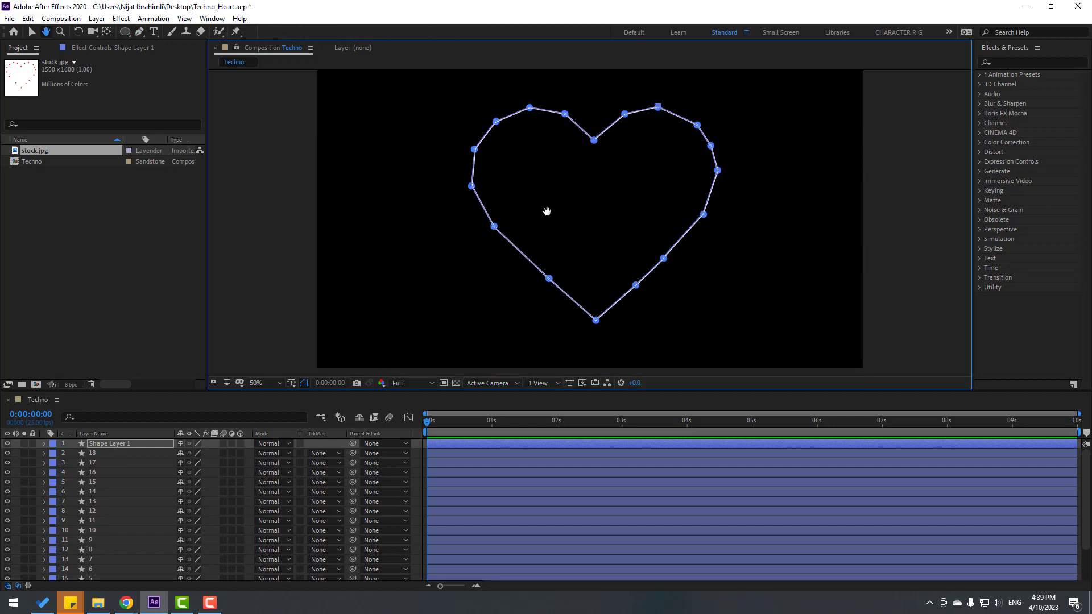
Rename the new heart outline shape layer to line.
{"action": "left_click", "coordinate": [33, 34]}
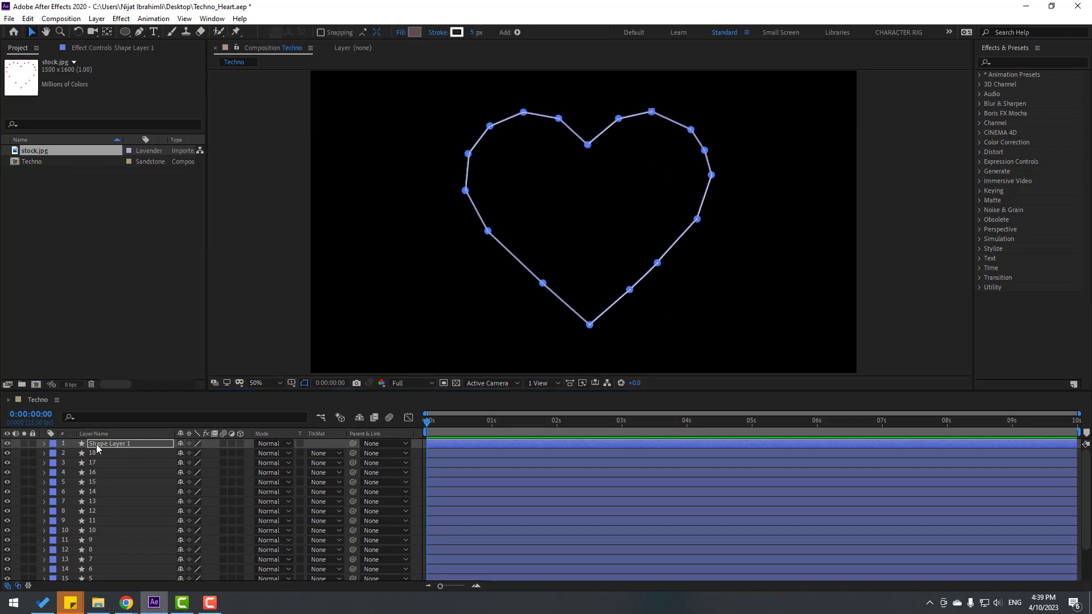
{"action": "left_click", "coordinate": [81, 447]}
{"action": "key", "text": "Return"}
{"action": "type", "text": "line"}
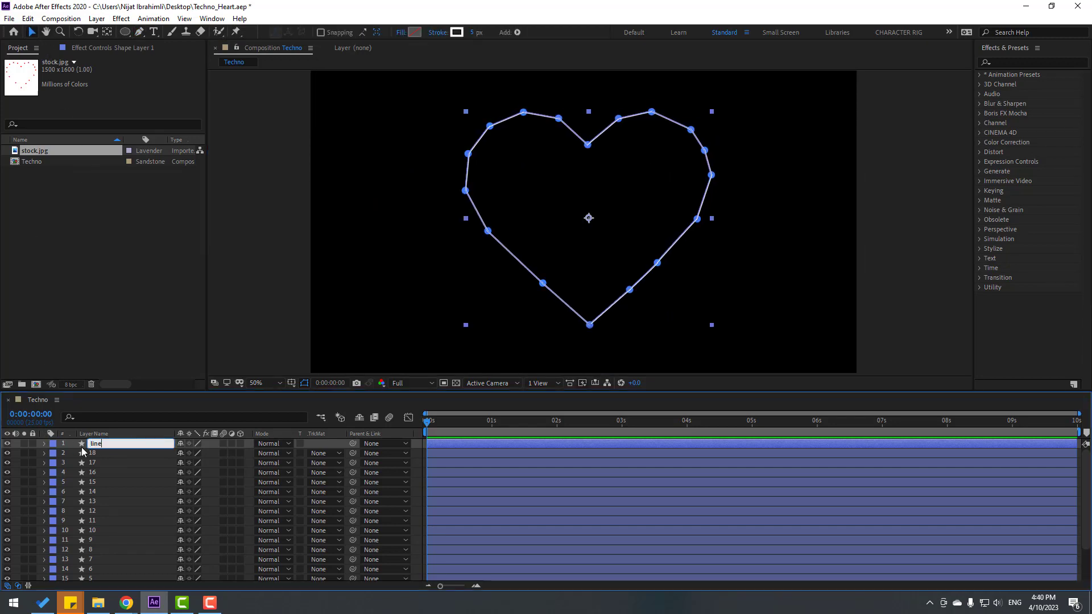
{"action": "key", "text": "Return"}
Expand the line layer's contents and ungroup Shape 1 so Path 1 sits directly under Contents.
{"action": "left_click", "coordinate": [45, 443]}
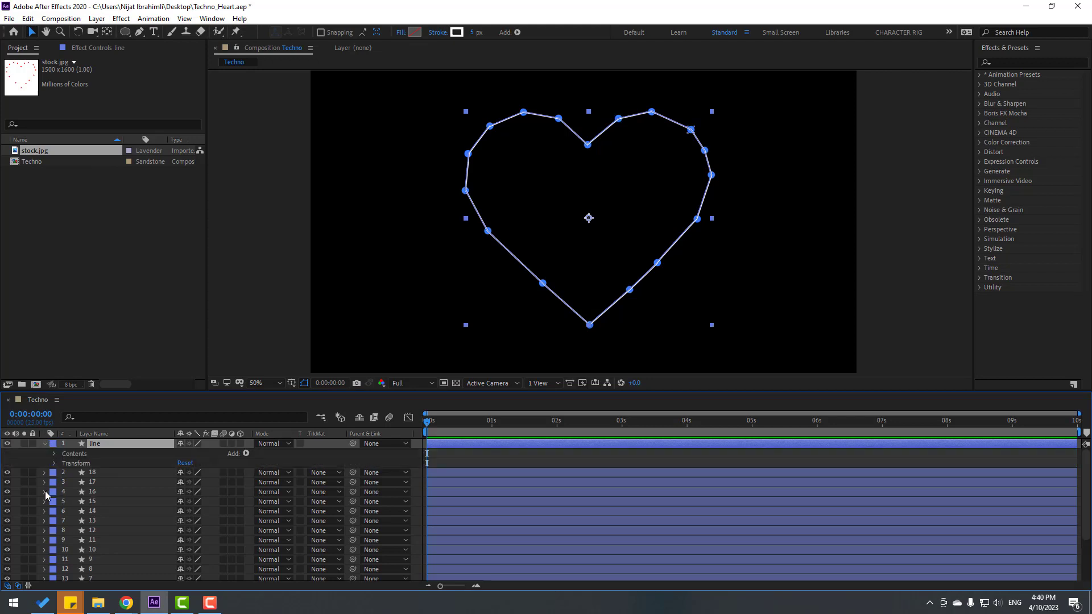
{"action": "left_click", "coordinate": [53, 454]}
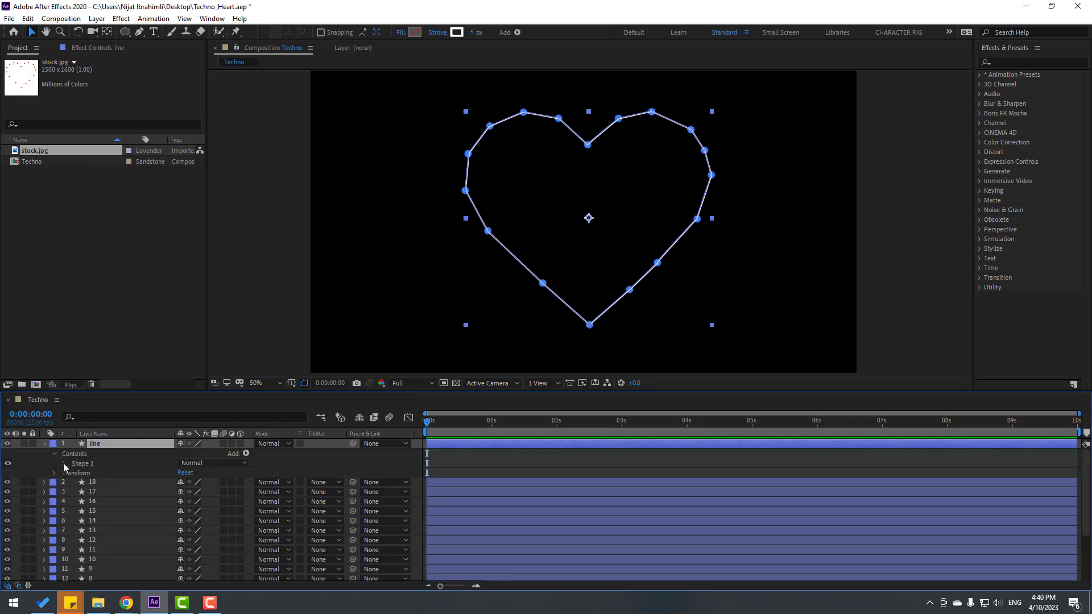
{"action": "left_click", "coordinate": [63, 463]}
{"action": "left_click", "coordinate": [95, 475]}
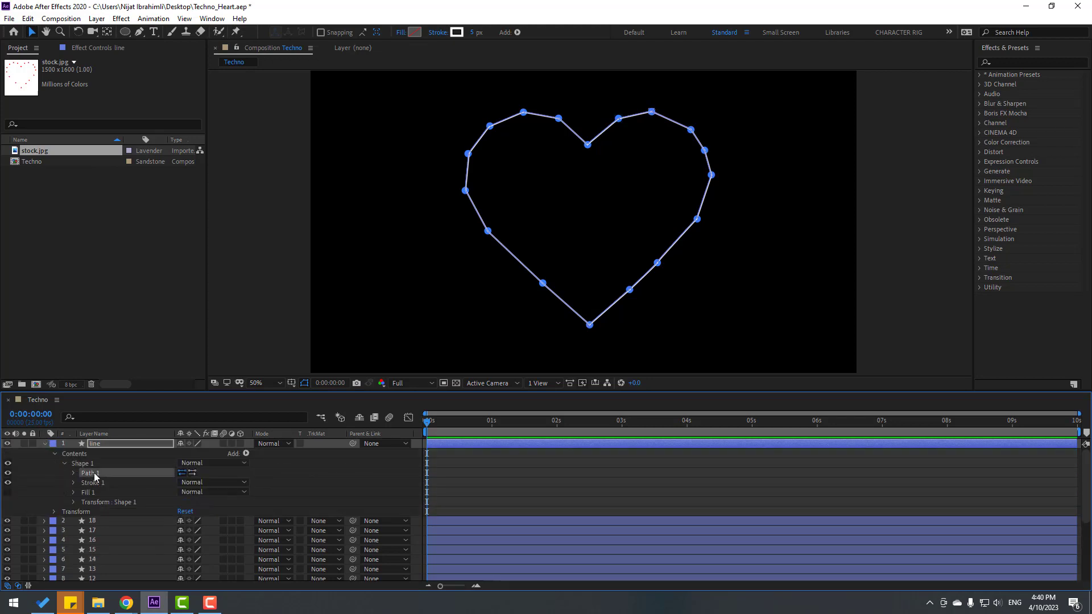
{"action": "right_click", "coordinate": [91, 476]}
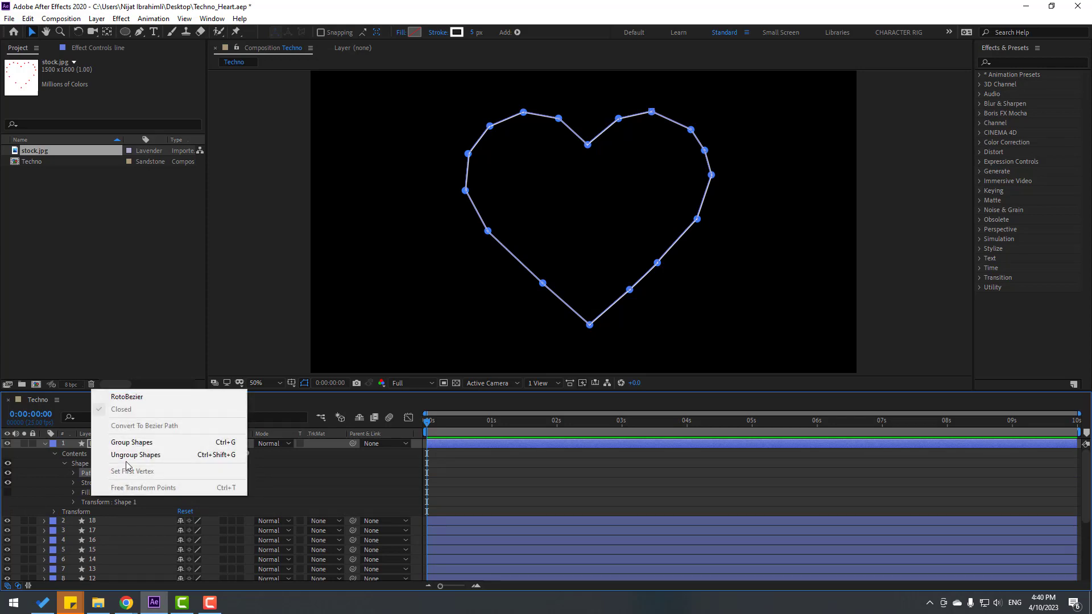
{"action": "left_click", "coordinate": [153, 455]}
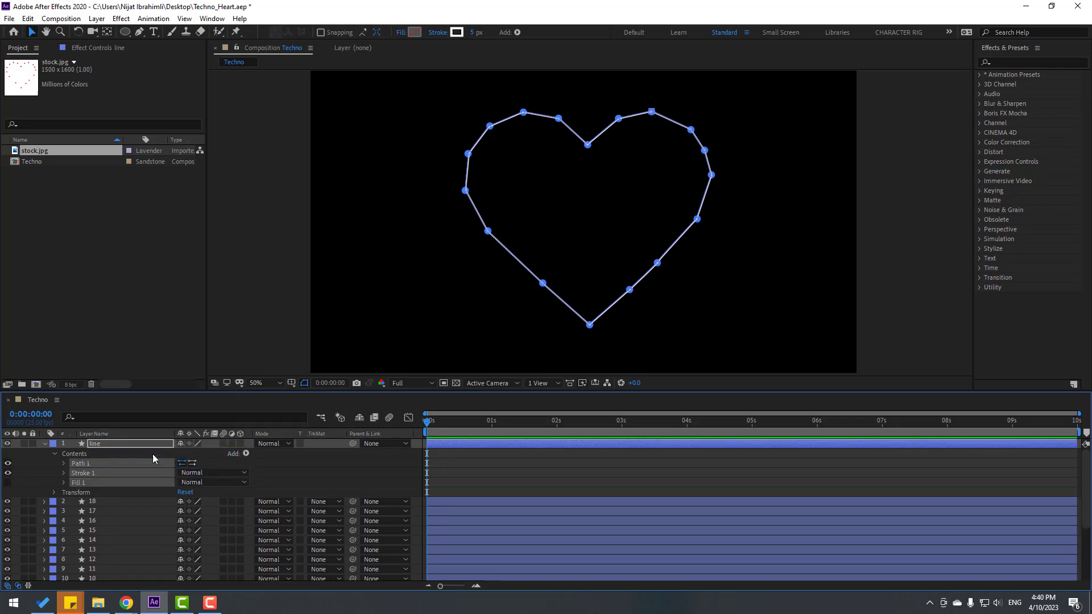
Run Create Nulls From Paths with Points Follow Nulls on the line layer's Path property, and close the script window.
{"action": "left_click", "coordinate": [70, 474]}
{"action": "left_click", "coordinate": [63, 464]}
{"action": "left_click", "coordinate": [105, 473]}
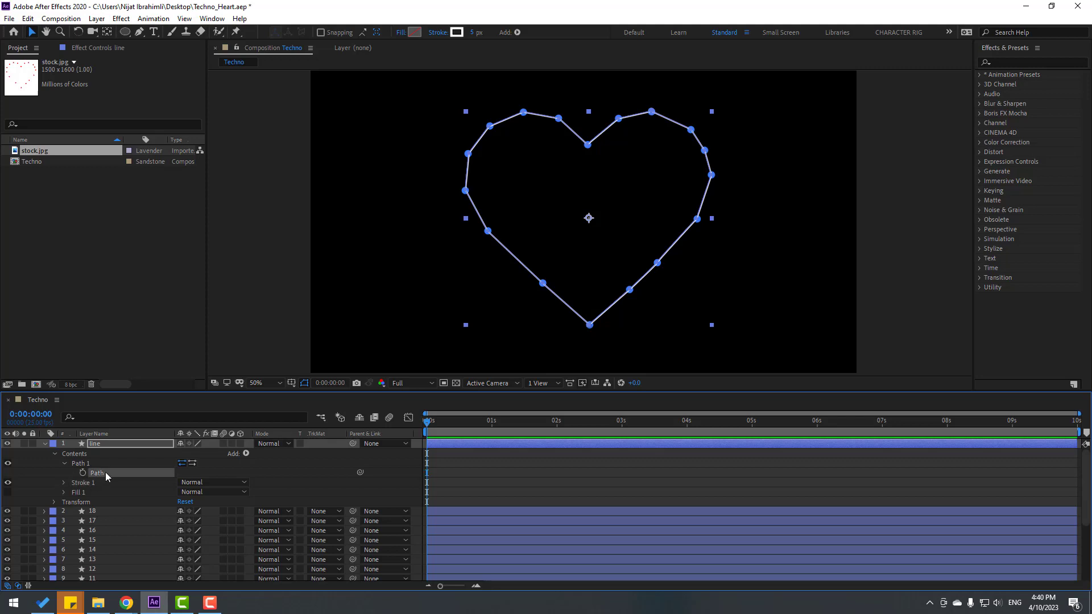
{"action": "left_click", "coordinate": [212, 18]}
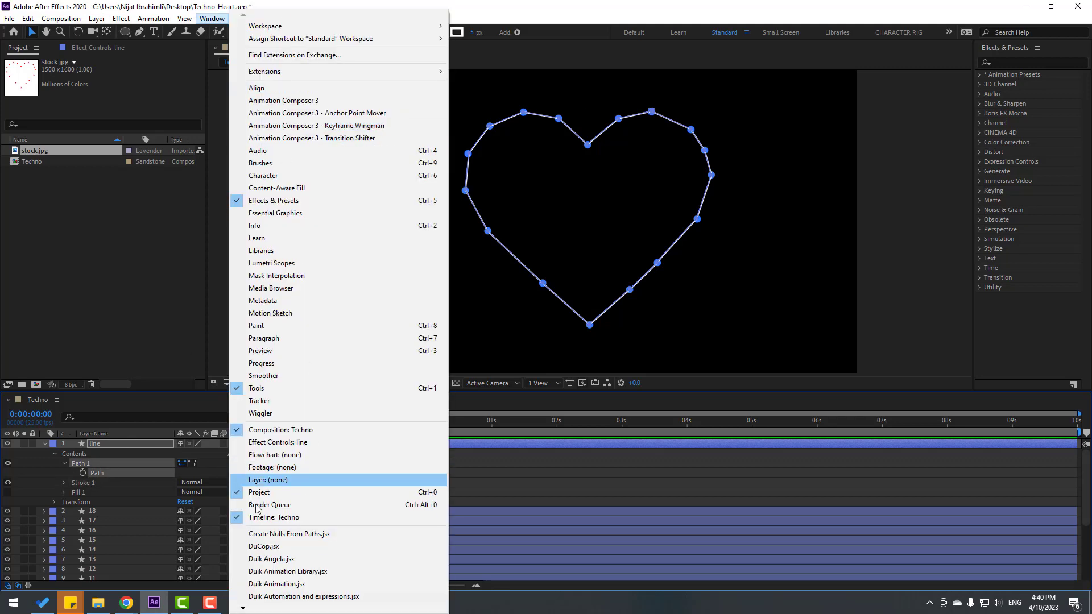
{"action": "left_click", "coordinate": [305, 535]}
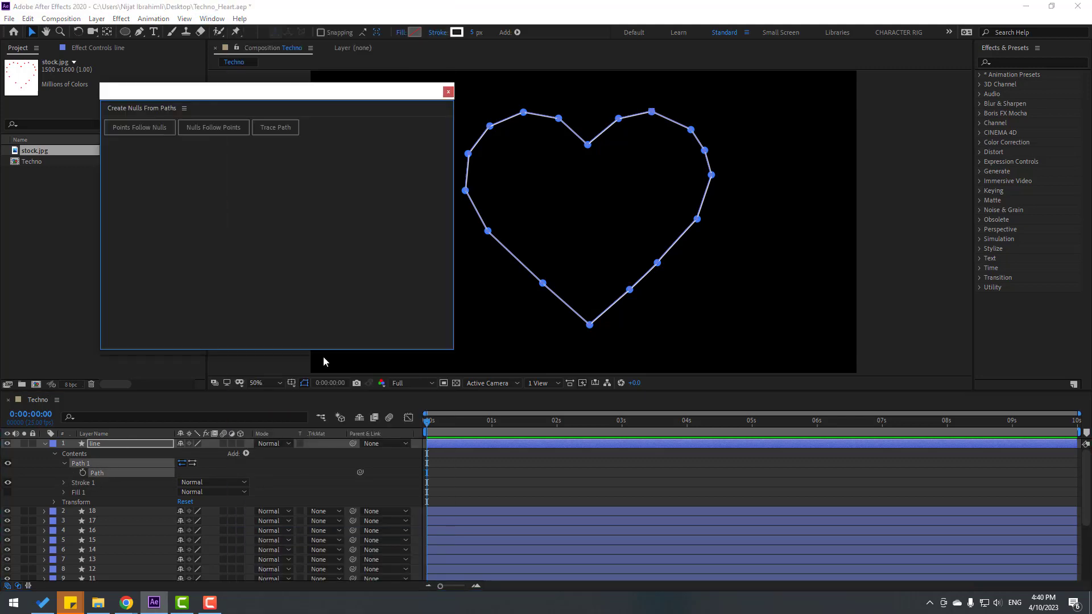
{"action": "left_click_drag", "start_coordinate": [304, 102], "coordinate": [905, 76]}
{"action": "left_click", "coordinate": [98, 481]}
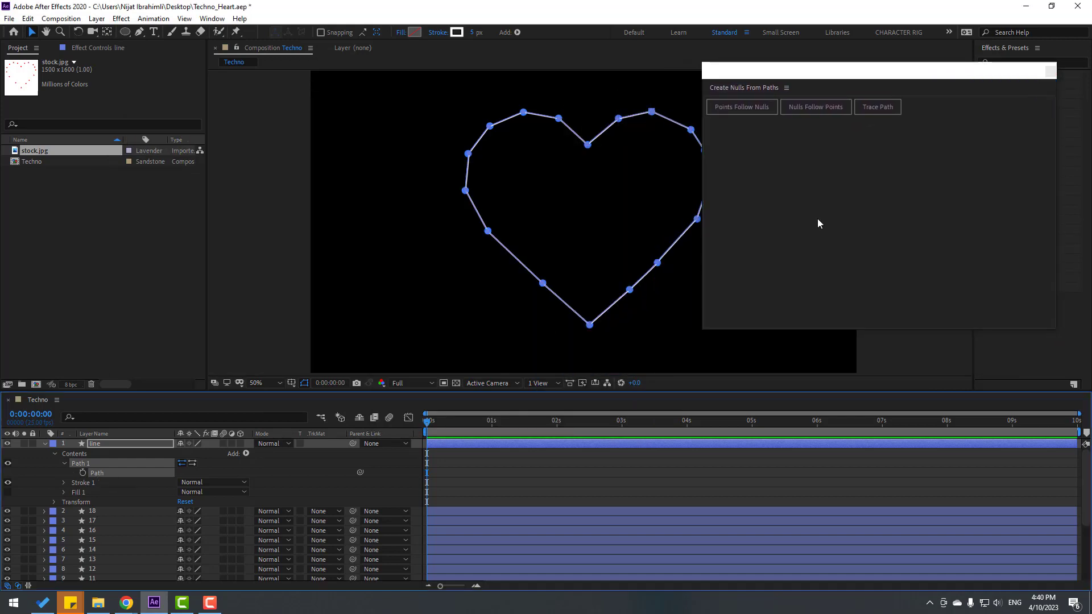
{"action": "left_click", "coordinate": [760, 108]}
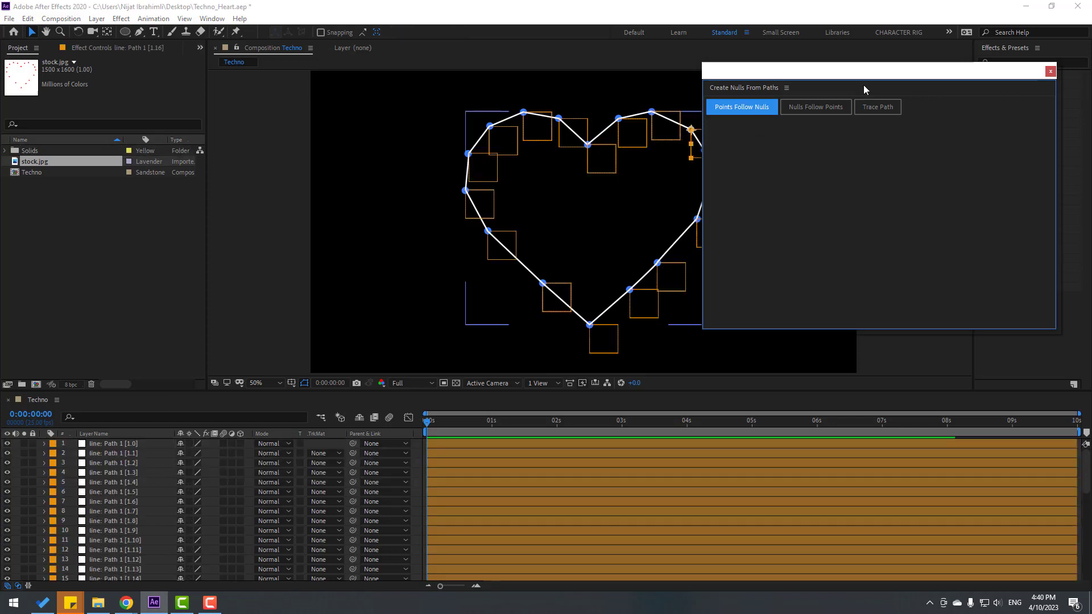
{"action": "left_click_drag", "start_coordinate": [869, 73], "coordinate": [608, 122]}
{"action": "left_click", "coordinate": [790, 118]}
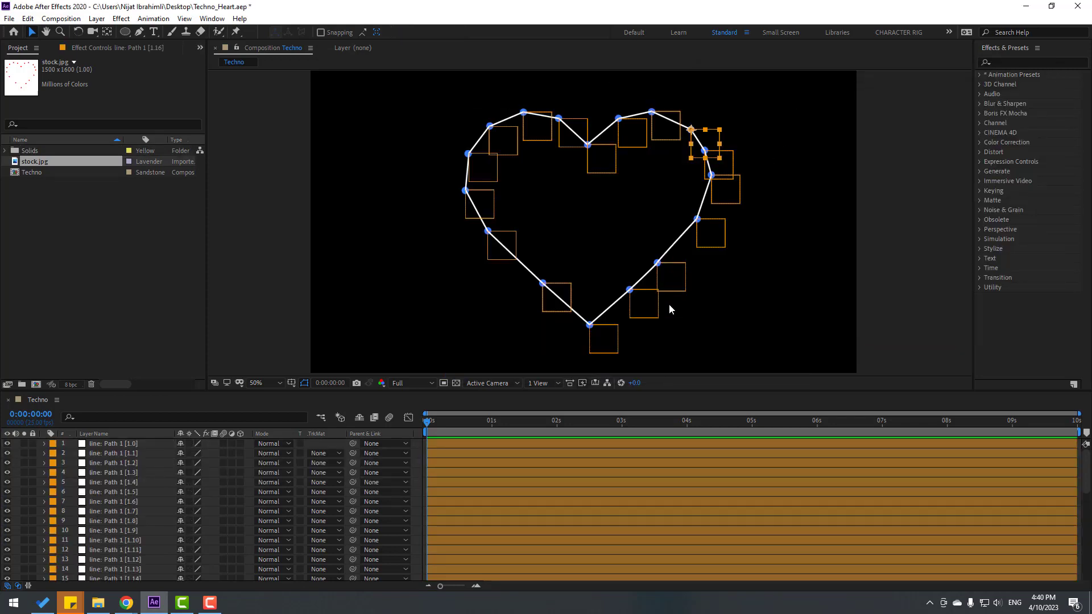
Test the null on the heart's lower right edge and select the null at the notch.
{"action": "left_click", "coordinate": [671, 276]}
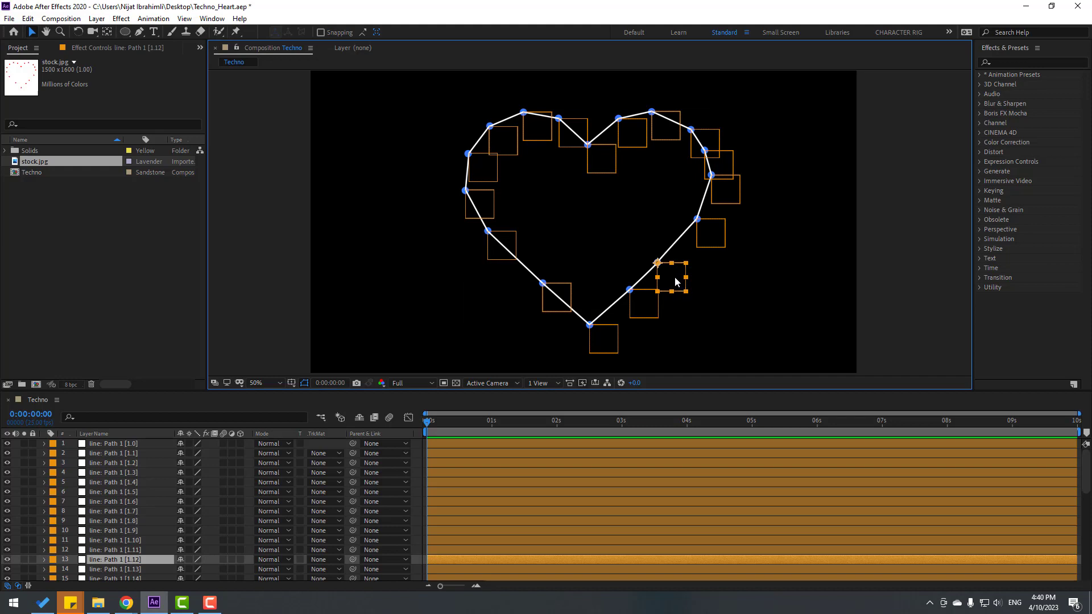
{"action": "mouse_move", "coordinate": [677, 281]}
{"action": "left_mouse_down"}
{"action": "mouse_move", "coordinate": [689, 294]}
{"action": "mouse_move", "coordinate": [673, 258]}
{"action": "mouse_move", "coordinate": [709, 268]}
{"action": "mouse_move", "coordinate": [662, 285]}
{"action": "mouse_move", "coordinate": [668, 265]}
{"action": "mouse_move", "coordinate": [699, 267]}
{"action": "mouse_move", "coordinate": [688, 287]}
{"action": "mouse_move", "coordinate": [671, 277]}
{"action": "left_mouse_up"}
{"action": "left_click", "coordinate": [610, 155]}
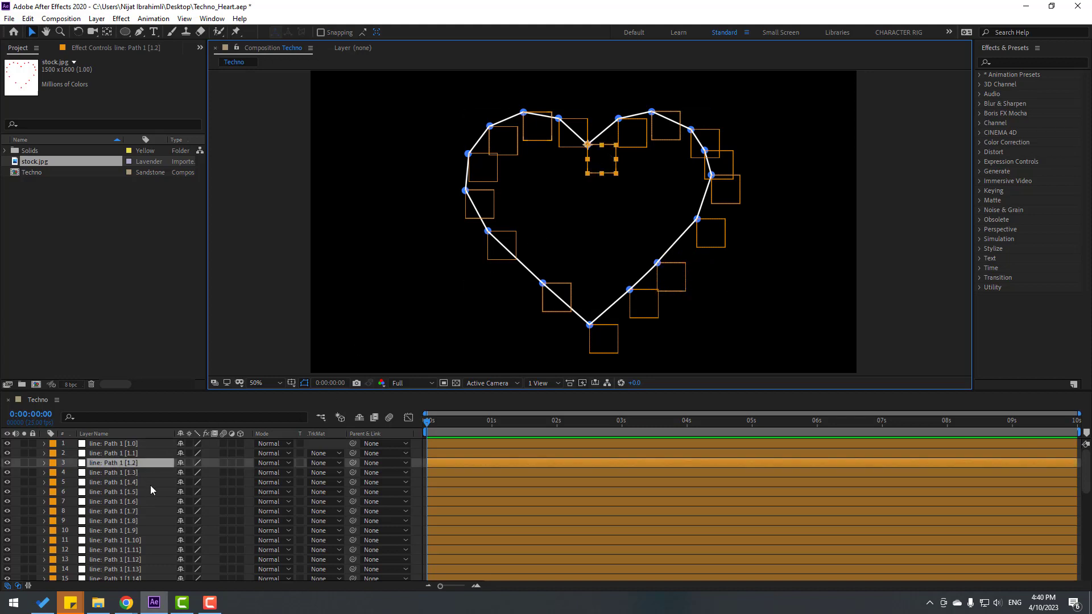
Show source names for the timeline layers, collapse the line layer, and select the null at the heart's notch.
{"action": "left_click", "coordinate": [86, 434]}
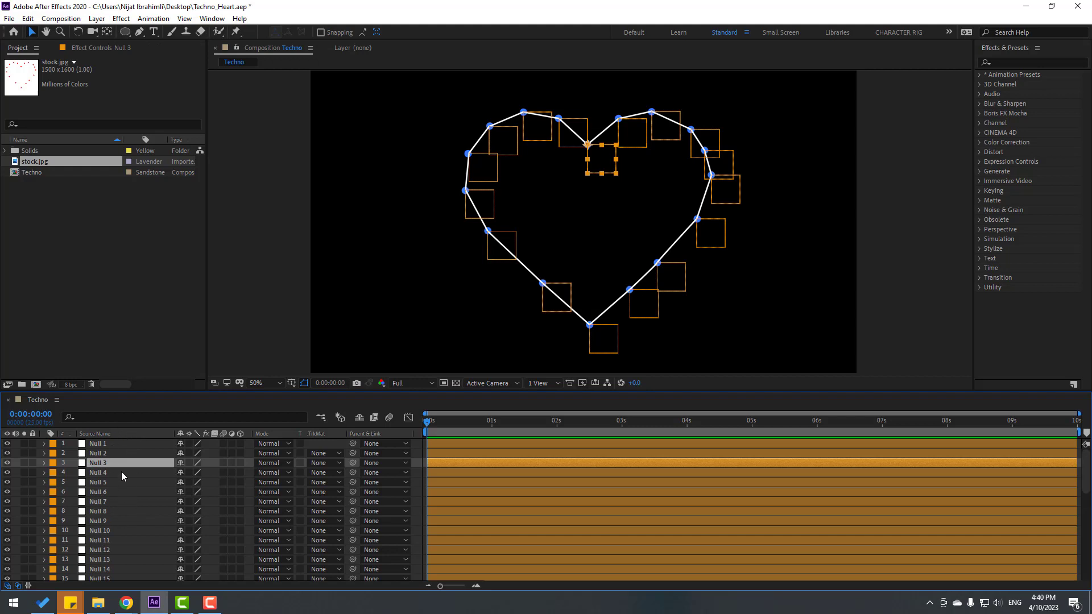
{"action": "left_click", "coordinate": [244, 320]}
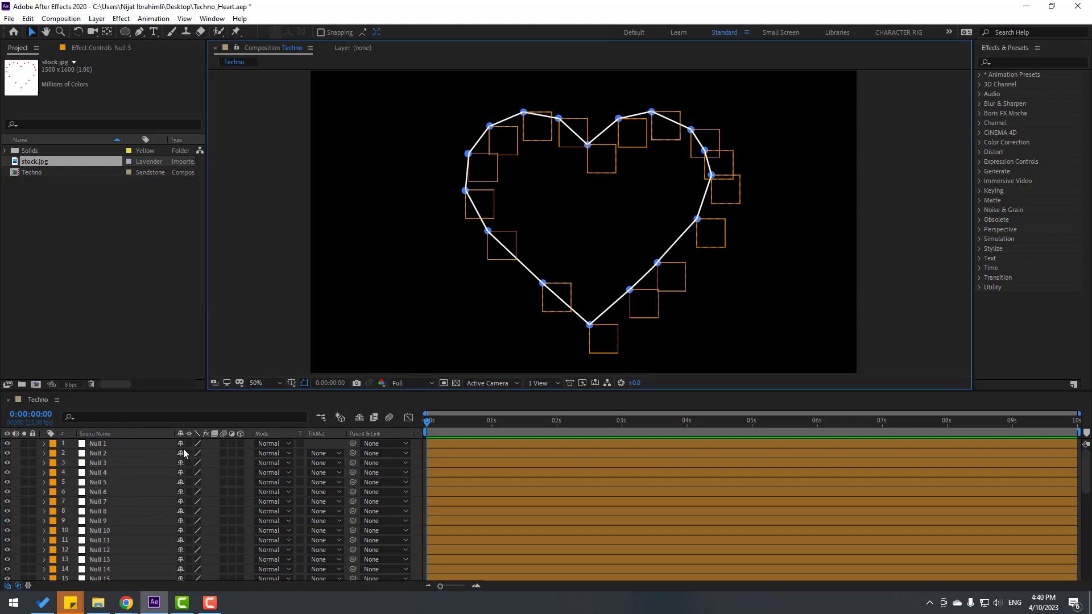
{"action": "scroll", "coordinate": [145, 492], "scroll_direction": "down", "scroll_amount": 3}
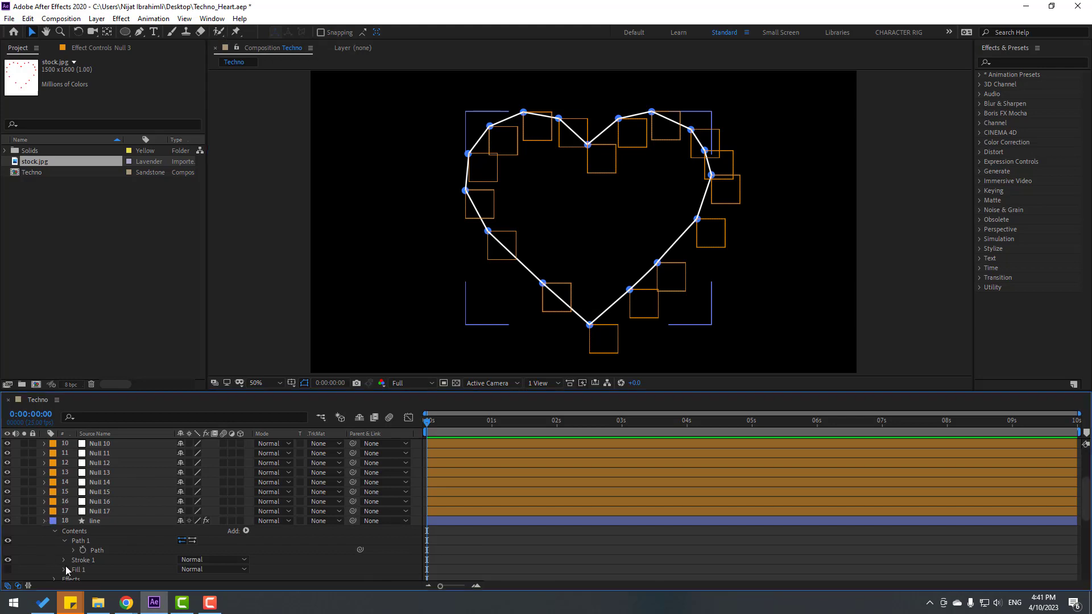
{"action": "left_click", "coordinate": [105, 511]}
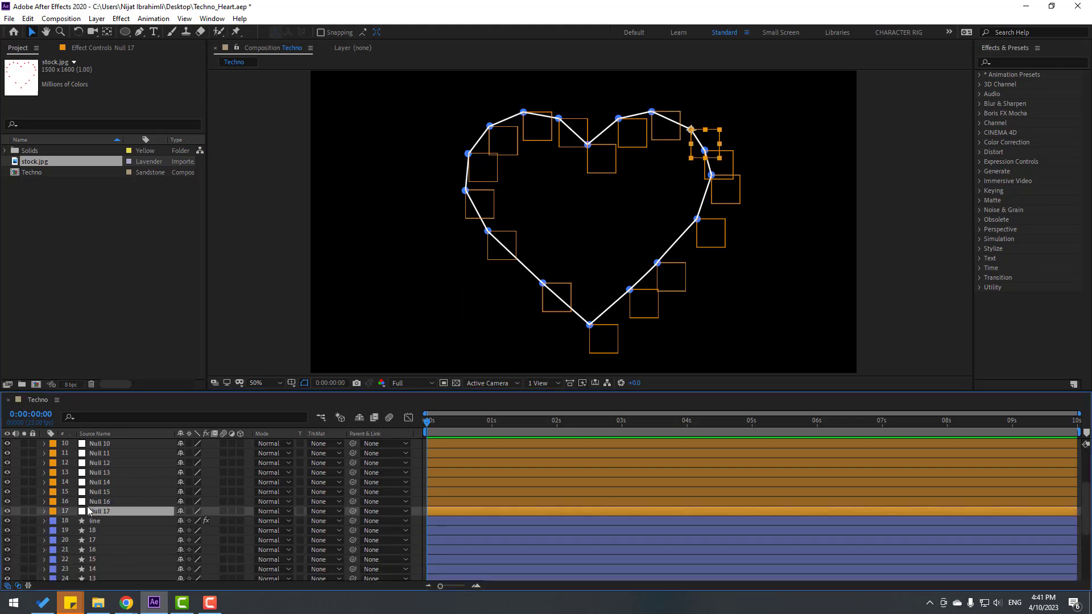
{"action": "left_click", "coordinate": [100, 501]}
{"action": "left_click", "coordinate": [100, 493]}
{"action": "left_click", "coordinate": [593, 172]}
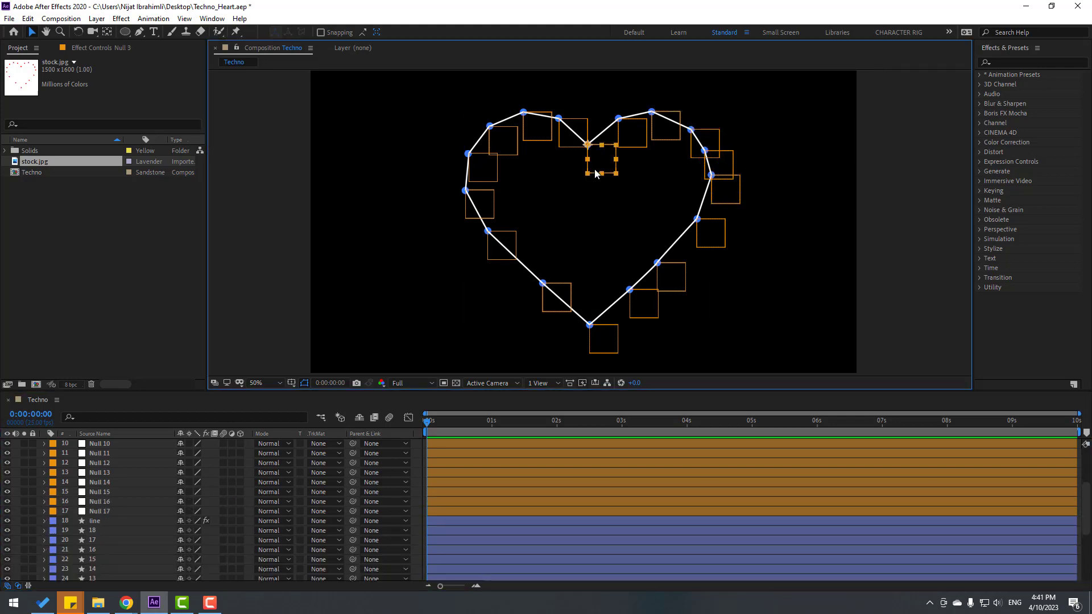
Identify the null at the heart's notch and rename it as 1.
{"action": "scroll", "coordinate": [140, 520], "scroll_direction": "up", "scroll_amount": 3}
{"action": "left_click", "coordinate": [100, 452]}
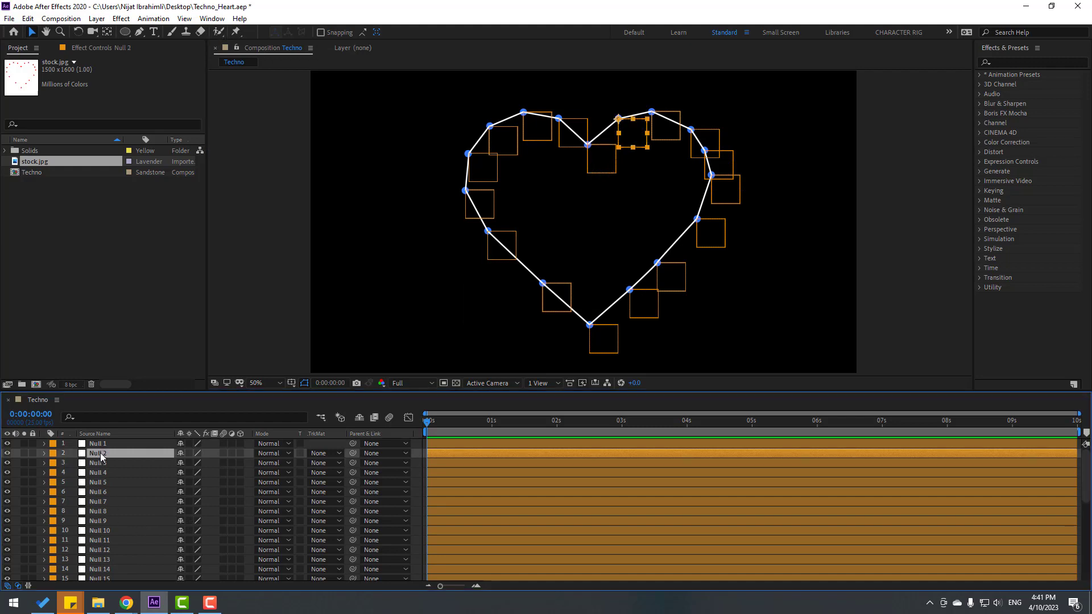
{"action": "left_click", "coordinate": [104, 446]}
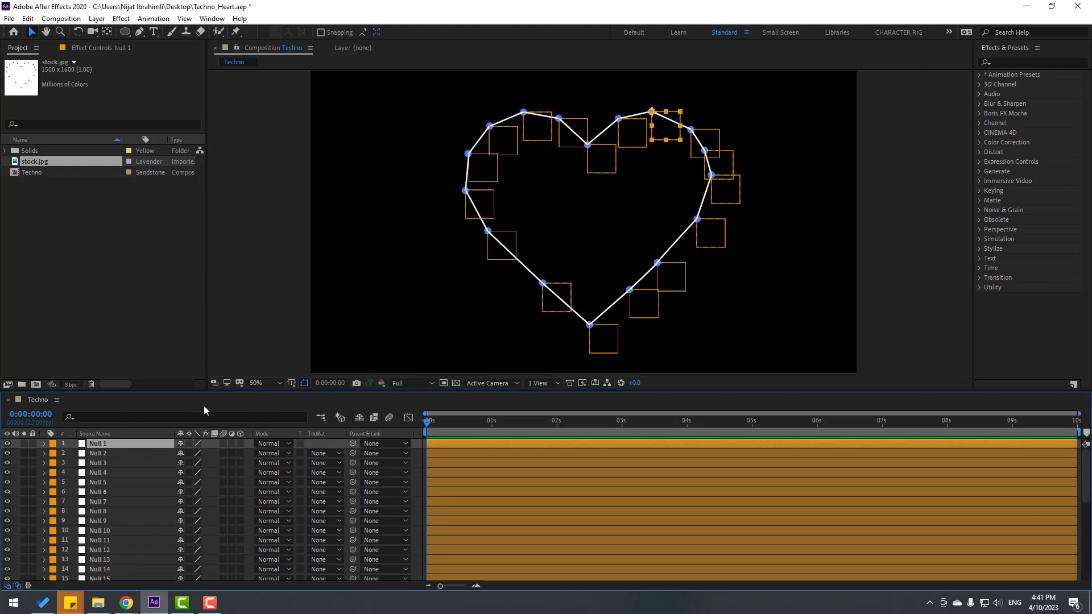
{"action": "left_click", "coordinate": [601, 165]}
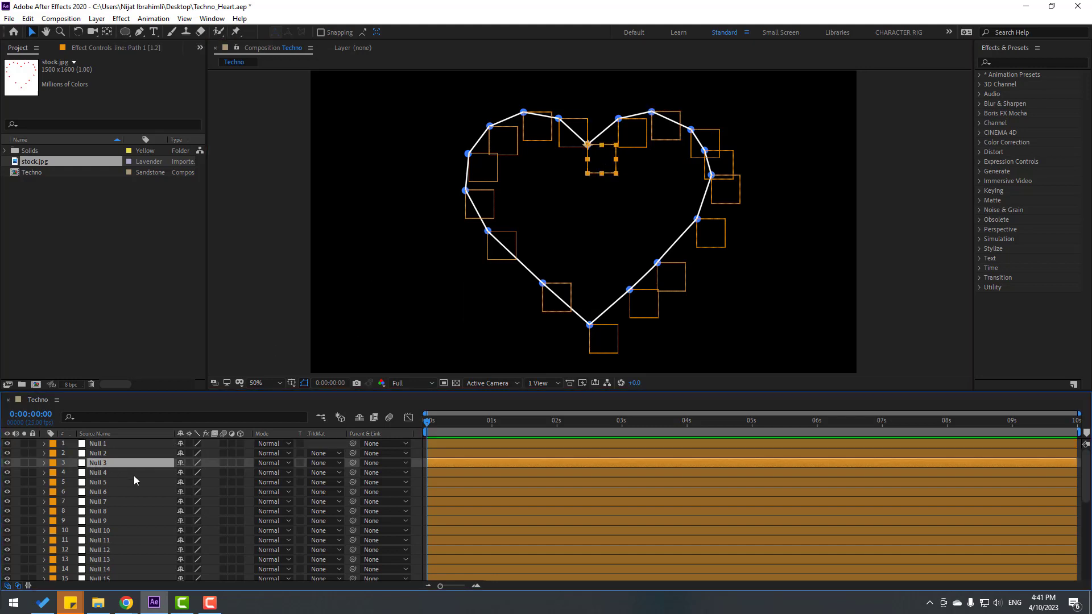
{"action": "key", "text": "Return"}
{"action": "type", "text": "1"}
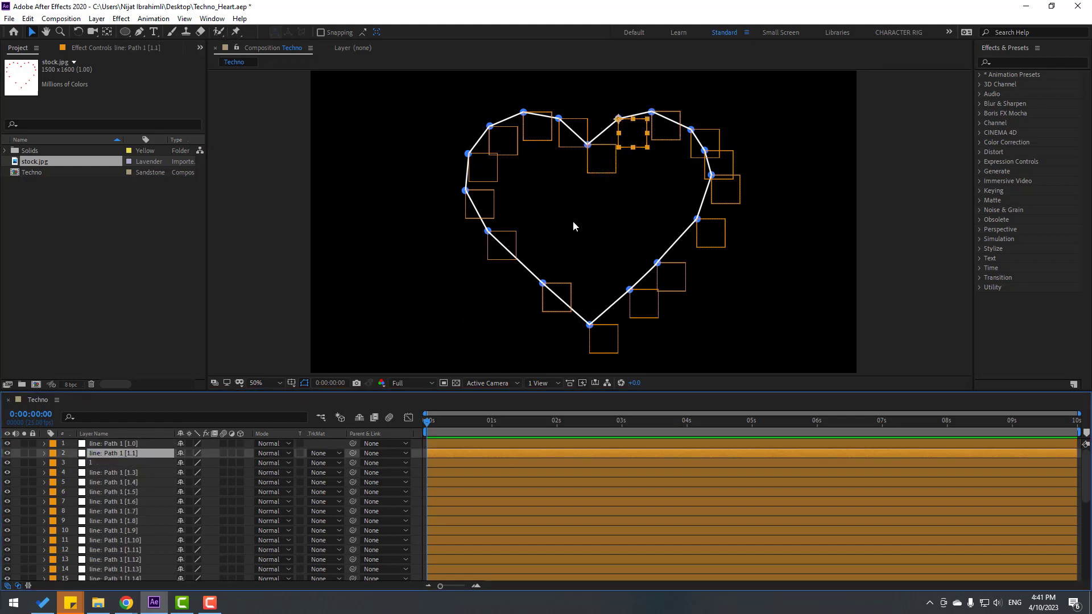
{"action": "left_click", "coordinate": [575, 224]}
{"action": "key", "text": "ctrl+Down"}
Rename the nulls on layers 4 and 5 as 2 and 3.
{"action": "left_click", "coordinate": [113, 476]}
{"action": "key", "text": "Return"}
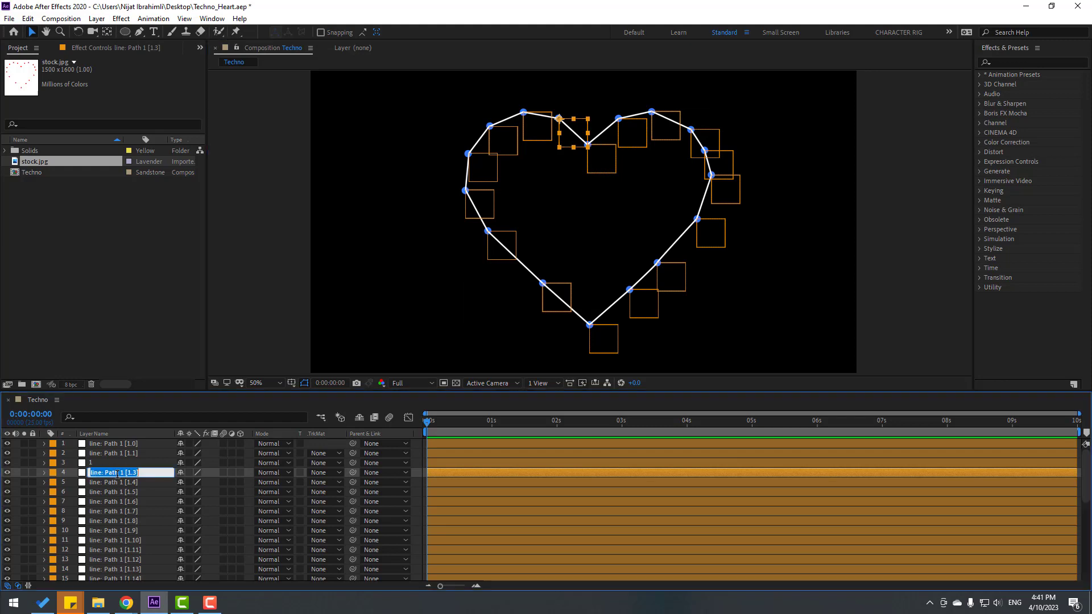
{"action": "type", "text": "2"}
{"action": "key", "text": "Return"}
{"action": "key", "text": "ctrl+Down"}
{"action": "key", "text": "Return"}
{"action": "type", "text": "3"}
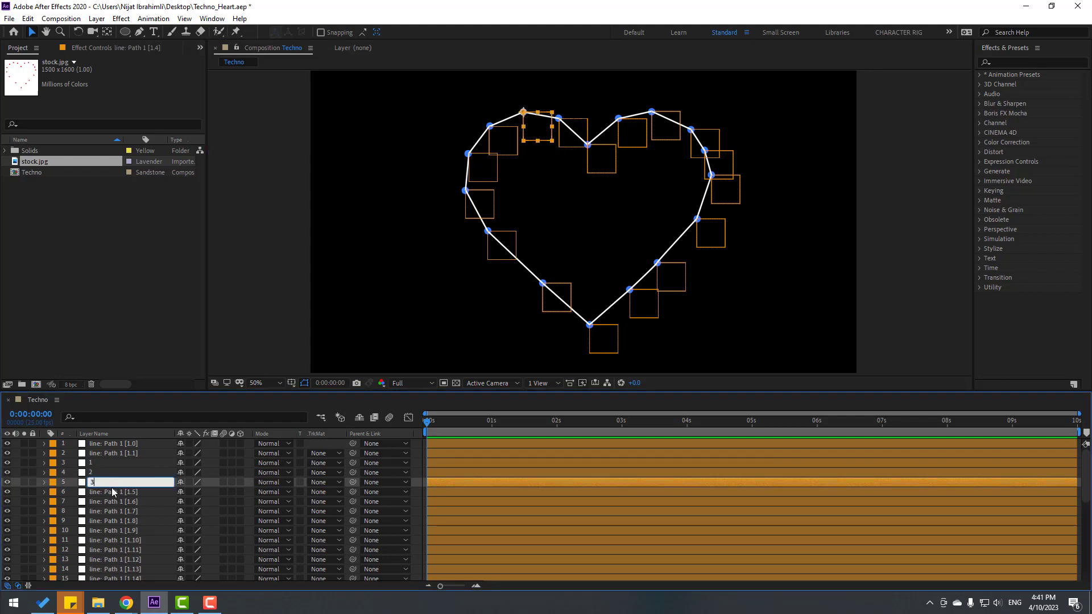
{"action": "key", "text": "Return"}
Rename the nulls on layers 6 and 7 as 4 and 5.
{"action": "key", "text": "ctrl+Down"}
{"action": "key", "text": "Return"}
{"action": "type", "text": "4"}
{"action": "key", "text": "Return"}
{"action": "key", "text": "ctrl+Down"}
{"action": "key", "text": "Return"}
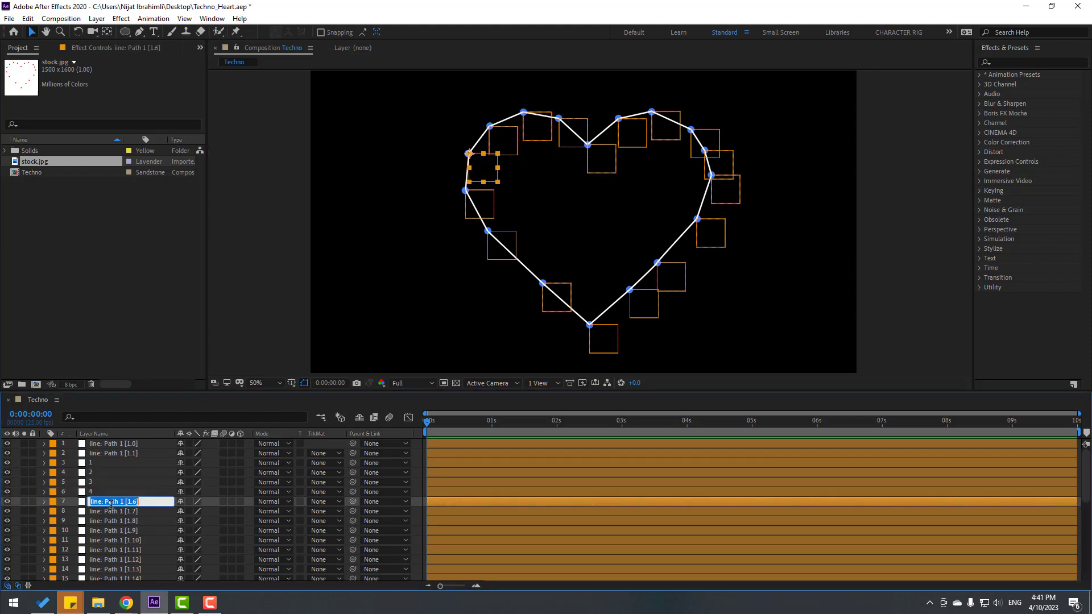
{"action": "type", "text": "5"}
{"action": "key", "text": "Return"}
Rename the nulls on layers 8 and 9 as 6 and 7.
{"action": "key", "text": "ctrl+Down"}
{"action": "key", "text": "Return"}
{"action": "type", "text": "6"}
{"action": "key", "text": "Return"}
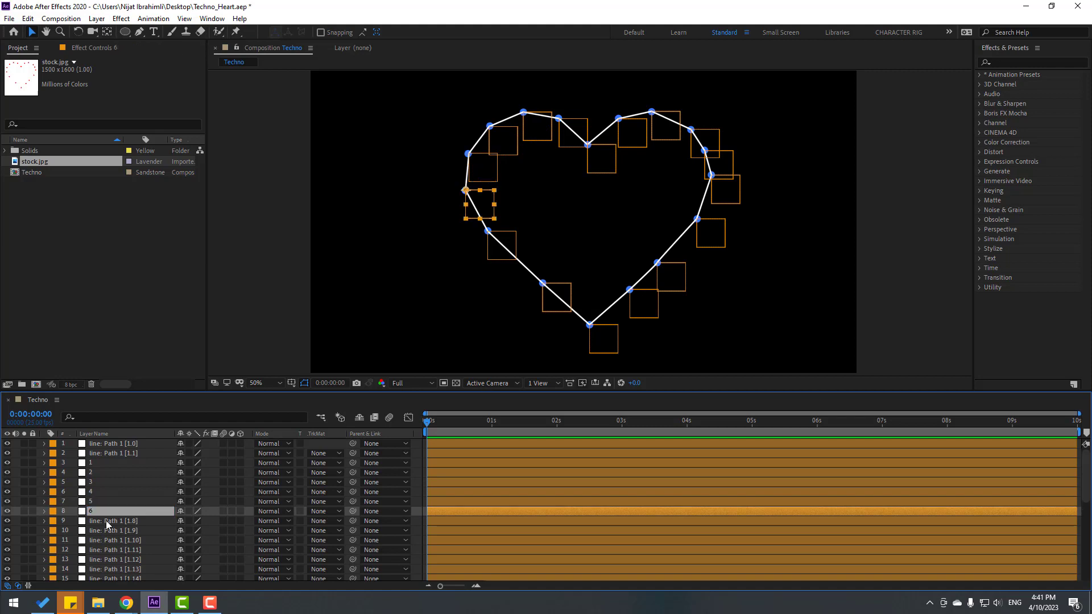
{"action": "key", "text": "ctrl+Down"}
{"action": "key", "text": "Return"}
{"action": "type", "text": "7"}
{"action": "key", "text": "Return"}
Rename the nulls on layers 10 and 11 as 8 and 9.
{"action": "key", "text": "ctrl+Down"}
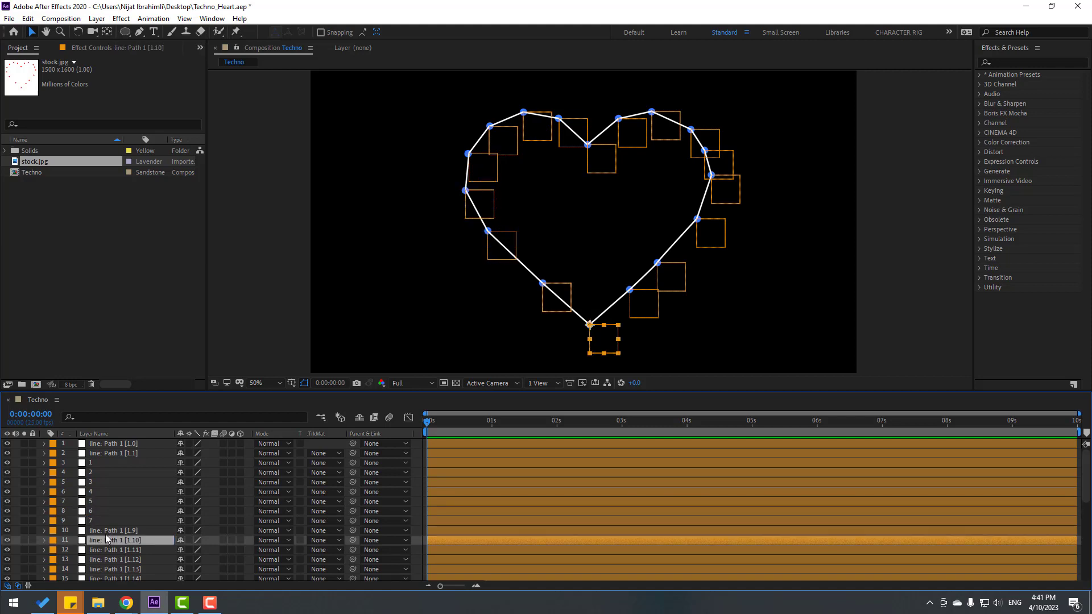
{"action": "key", "text": "Return"}
{"action": "type", "text": "8"}
{"action": "key", "text": "Return"}
{"action": "key", "text": "ctrl+Down"}
{"action": "key", "text": "Return"}
{"action": "type", "text": "9"}
{"action": "key", "text": "Return"}
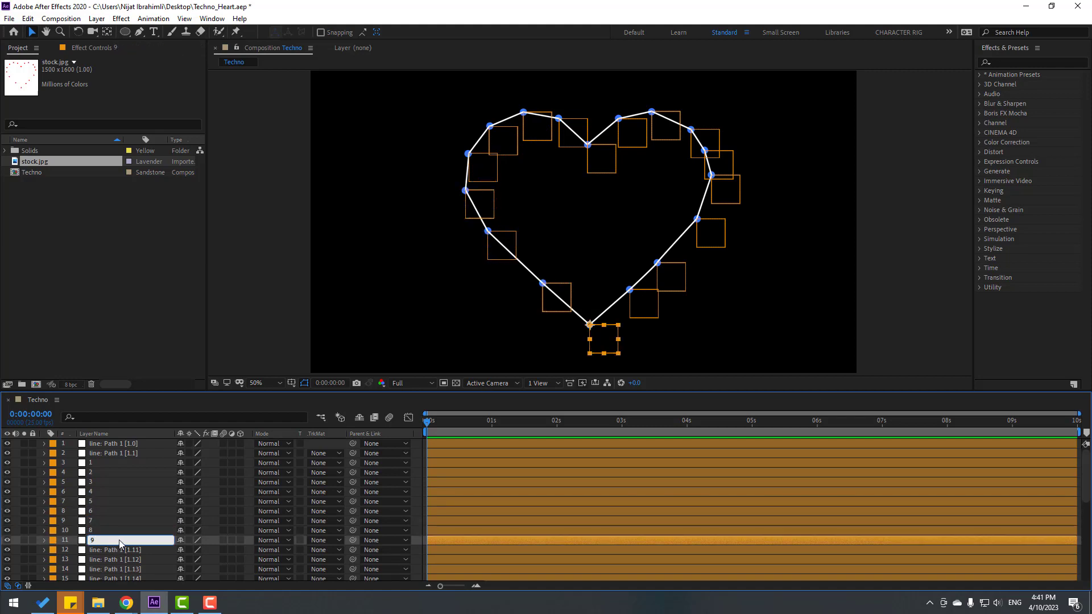
Rename the nulls on layers 12 and 13 as 10 and 11.
{"action": "scroll", "coordinate": [115, 514], "scroll_direction": "down", "scroll_amount": 2}
{"action": "key", "text": "ctrl+Down"}
{"action": "key", "text": "Return"}
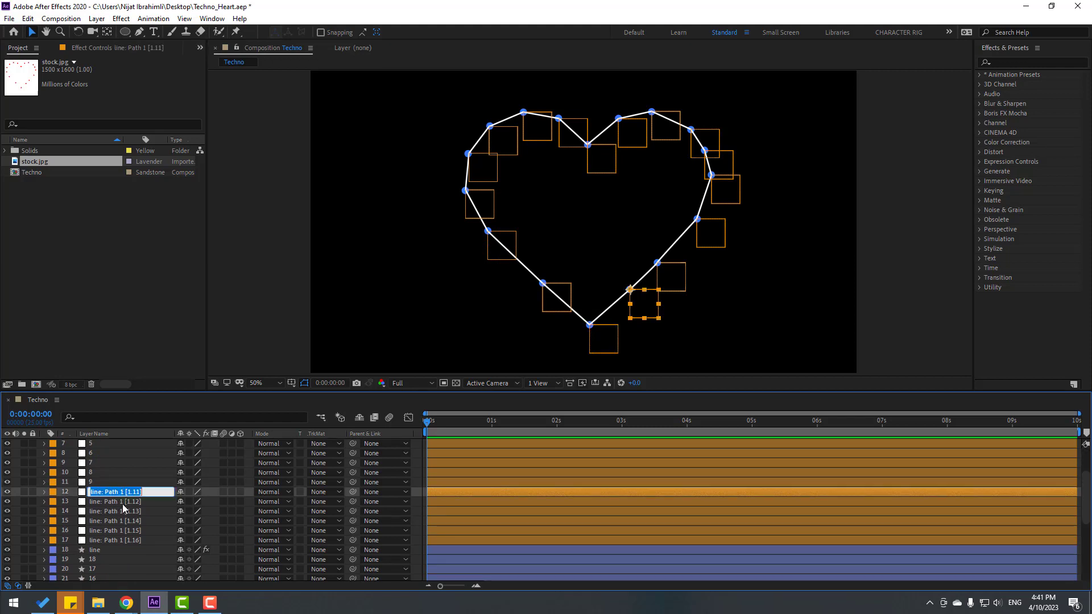
{"action": "type", "text": "10"}
{"action": "key", "text": "Return"}
{"action": "key", "text": "ctrl+Down"}
{"action": "key", "text": "Return"}
{"action": "type", "text": "11"}
{"action": "key", "text": "Return"}
Rename the nulls on layers 14 and 15 as 12 and 13.
{"action": "key", "text": "ctrl+Down"}
{"action": "key", "text": "Return"}
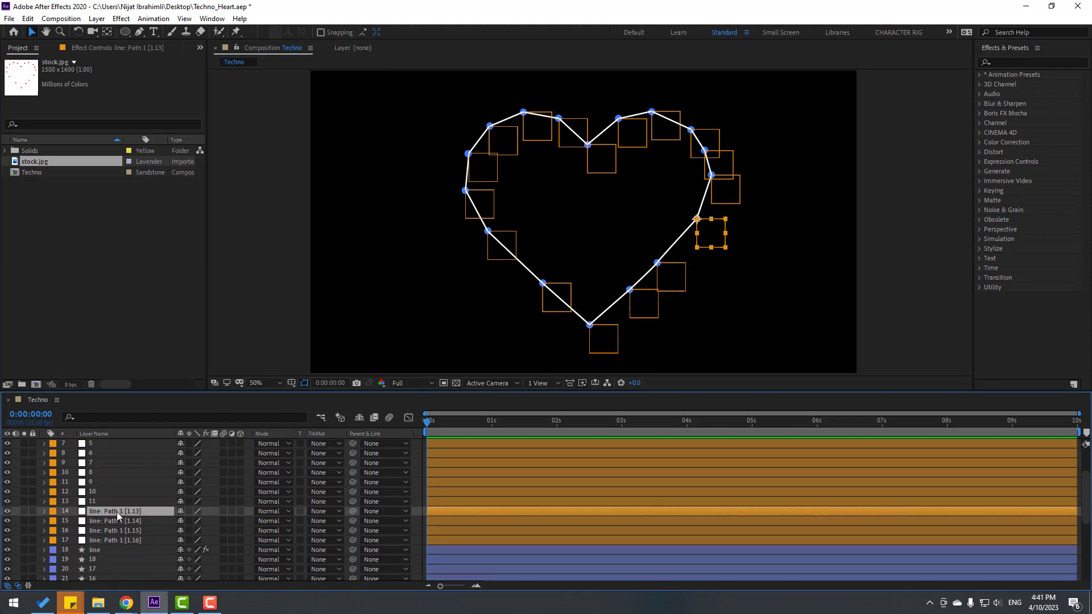
{"action": "type", "text": "12"}
{"action": "key", "text": "Return"}
{"action": "key", "text": "ctrl+Down"}
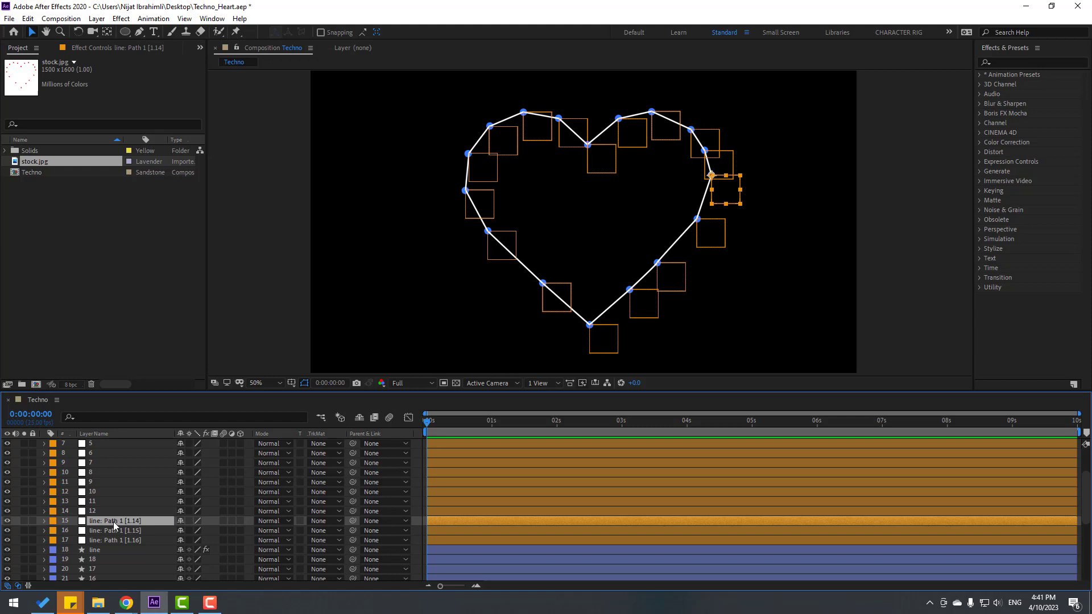
{"action": "key", "text": "Return"}
{"action": "type", "text": "13"}
{"action": "key", "text": "Return"}
Rename the nulls on layers 16 and 17 as 14 and 15.
{"action": "key", "text": "ctrl+Down"}
{"action": "key", "text": "Return"}
{"action": "type", "text": "14"}
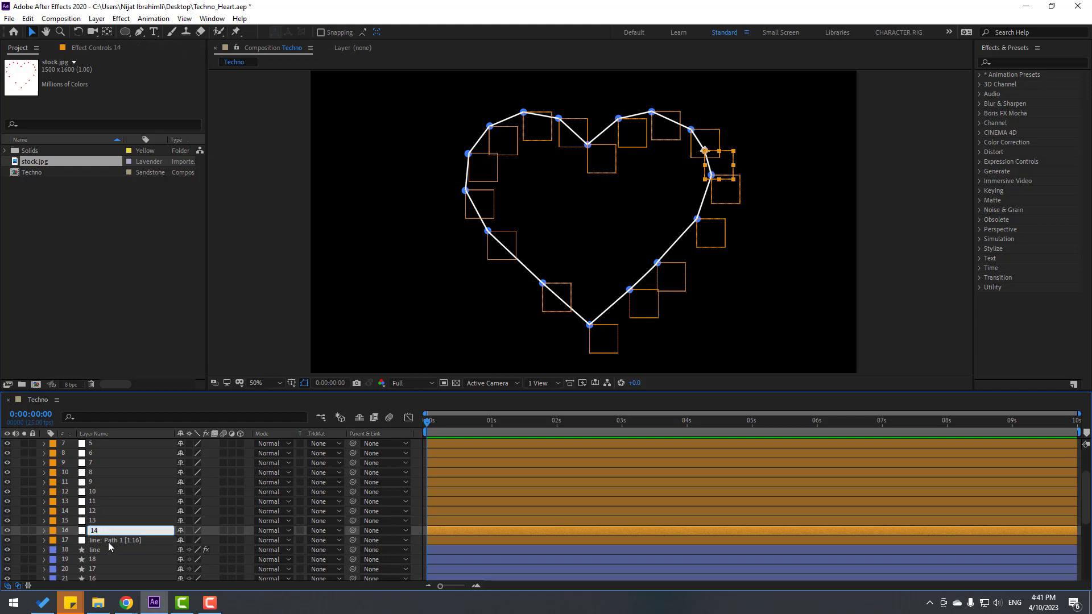
{"action": "key", "text": "Return"}
{"action": "key", "text": "ctrl+Down"}
{"action": "key", "text": "Return"}
{"action": "type", "text": "15"}
{"action": "key", "text": "Return"}
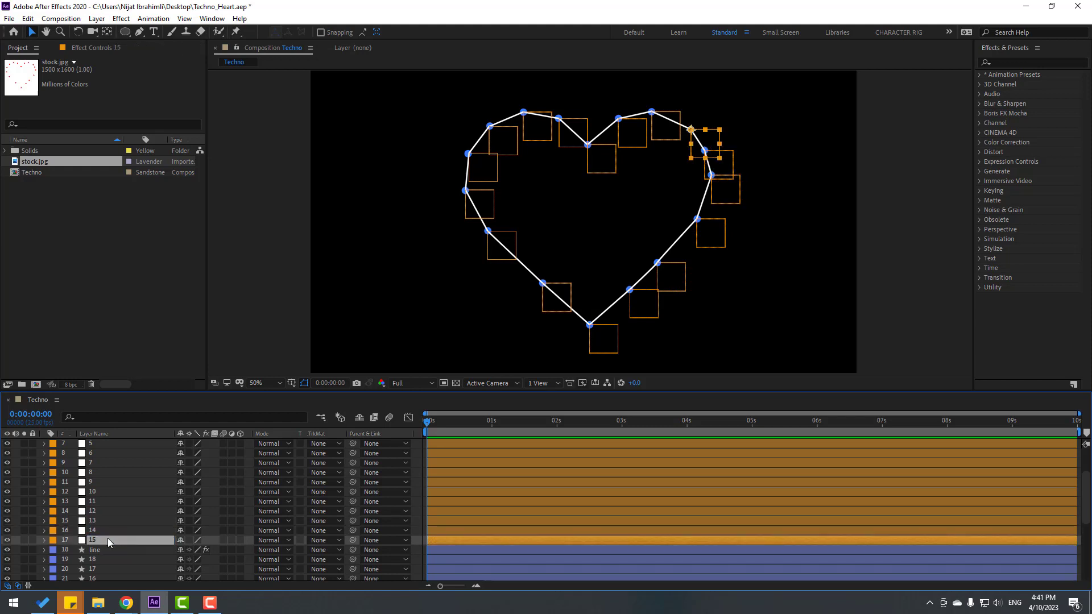
Rename the null at the top of the heart's right lobe, on layer 1, as 16.
{"action": "scroll", "coordinate": [136, 531], "scroll_direction": "down", "scroll_amount": 3}
{"action": "scroll", "coordinate": [160, 507], "scroll_direction": "up", "scroll_amount": 5}
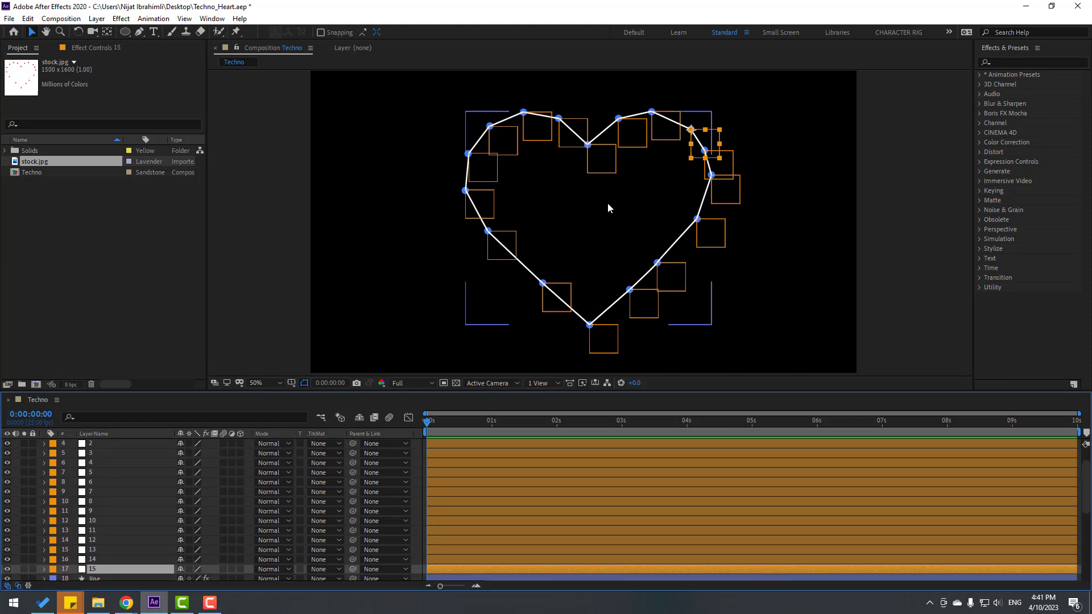
{"action": "left_click", "coordinate": [667, 126]}
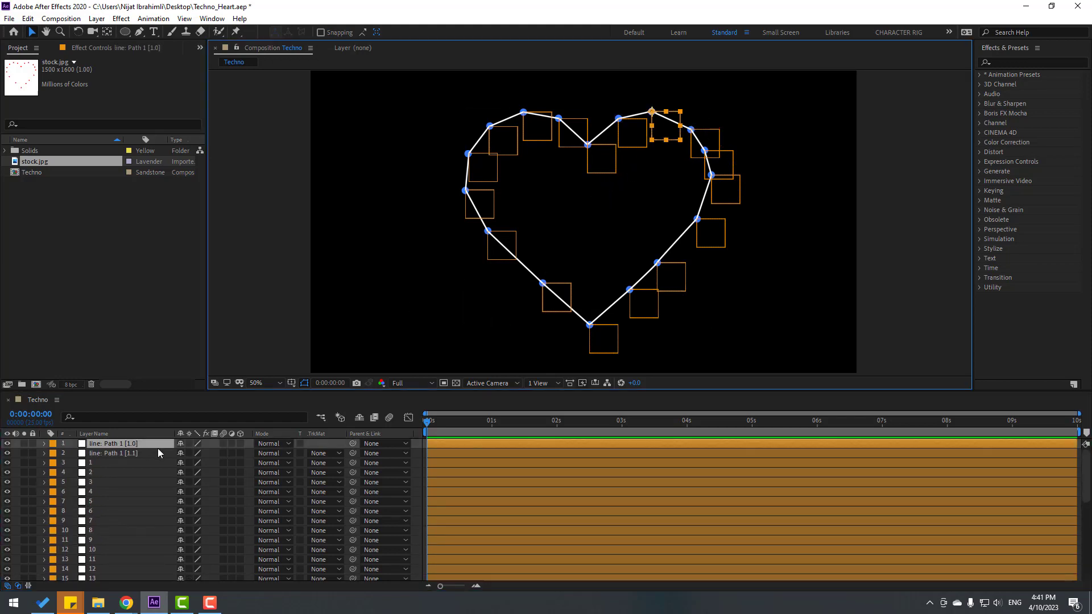
{"action": "scroll", "coordinate": [155, 454], "scroll_direction": "down", "scroll_amount": 3}
{"action": "scroll", "coordinate": [103, 532], "scroll_direction": "up", "scroll_amount": 2}
{"action": "left_click", "coordinate": [96, 540]}
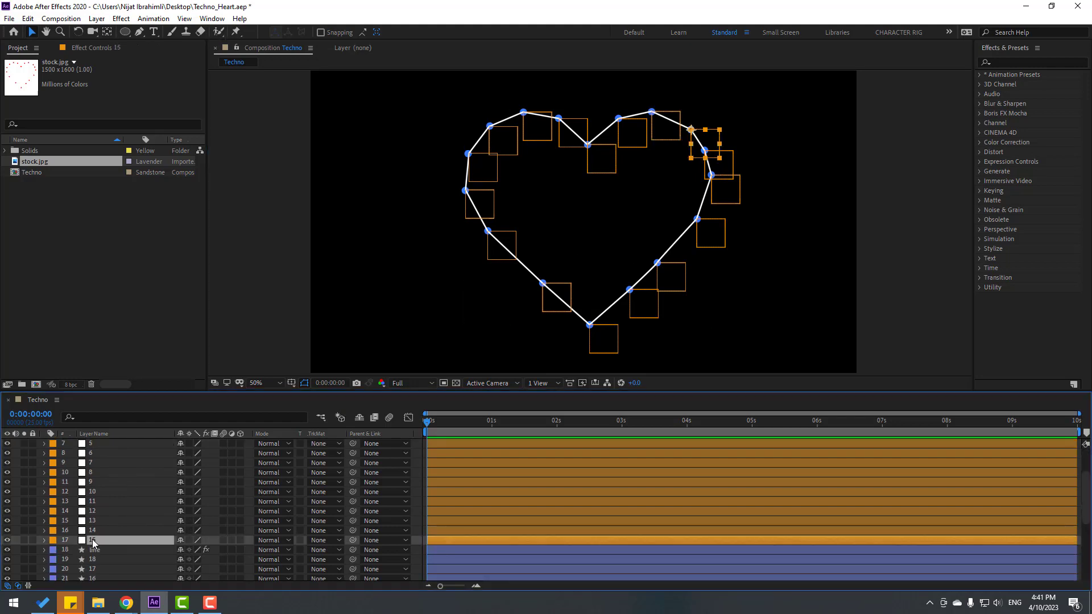
{"action": "scroll", "coordinate": [94, 541], "scroll_direction": "up", "scroll_amount": 3}
{"action": "left_click", "coordinate": [669, 124]}
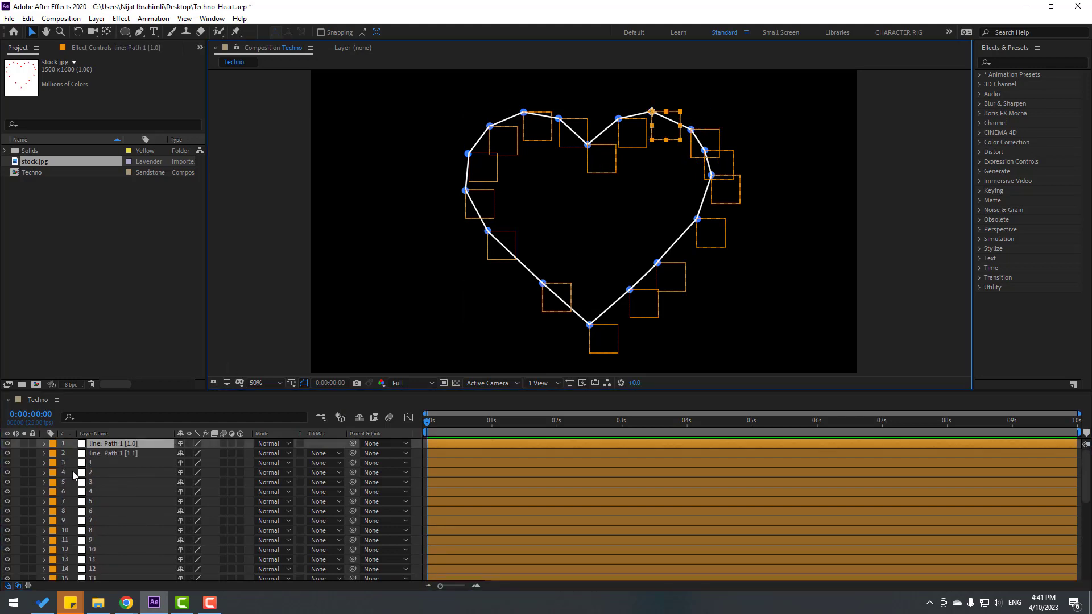
{"action": "left_click", "coordinate": [118, 444]}
{"action": "key", "text": "Return"}
{"action": "key", "text": "Return"}
Rename the null on layer 2, between the notch and the right lobe's top, as 17.
{"action": "left_click", "coordinate": [116, 451]}
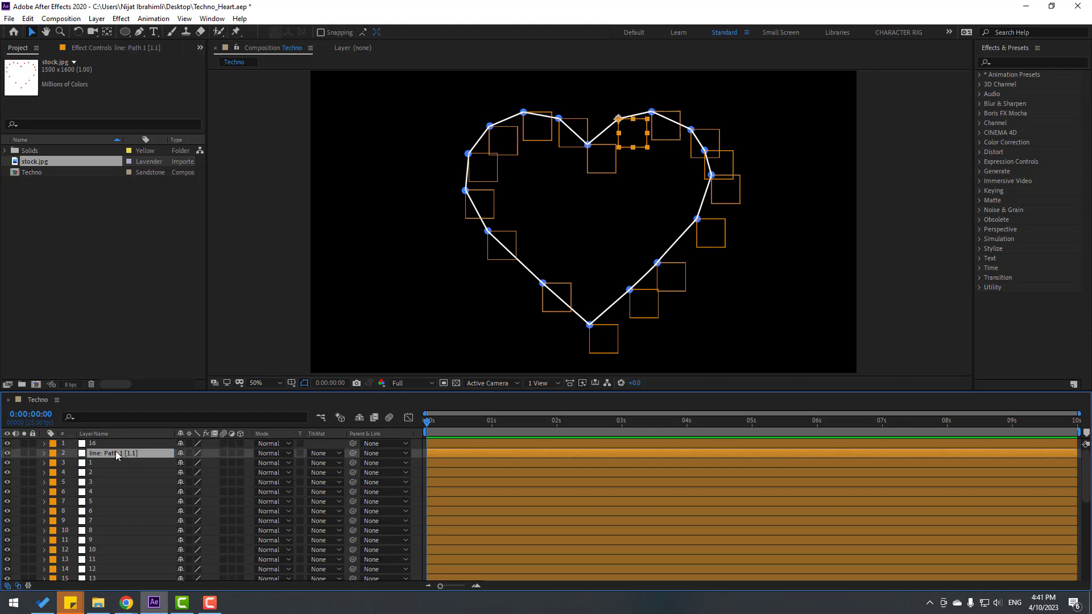
{"action": "key", "text": "Return"}
{"action": "type", "text": "17"}
{"action": "key", "text": "Return"}
Move nulls 16 and 17 below null 15 in the layer stack, directly above the line layer.
{"action": "left_click", "coordinate": [104, 445], "text": "shift"}
{"action": "left_click_drag", "start_coordinate": [167, 391], "coordinate": [159, 245]}
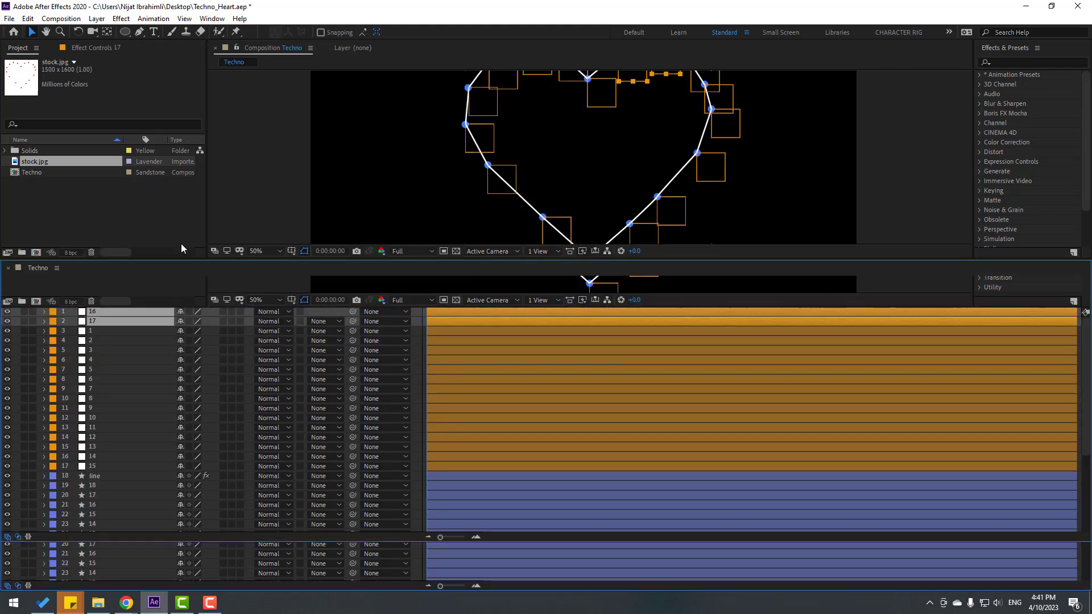
{"action": "left_click_drag", "start_coordinate": [128, 334], "coordinate": [142, 463]}
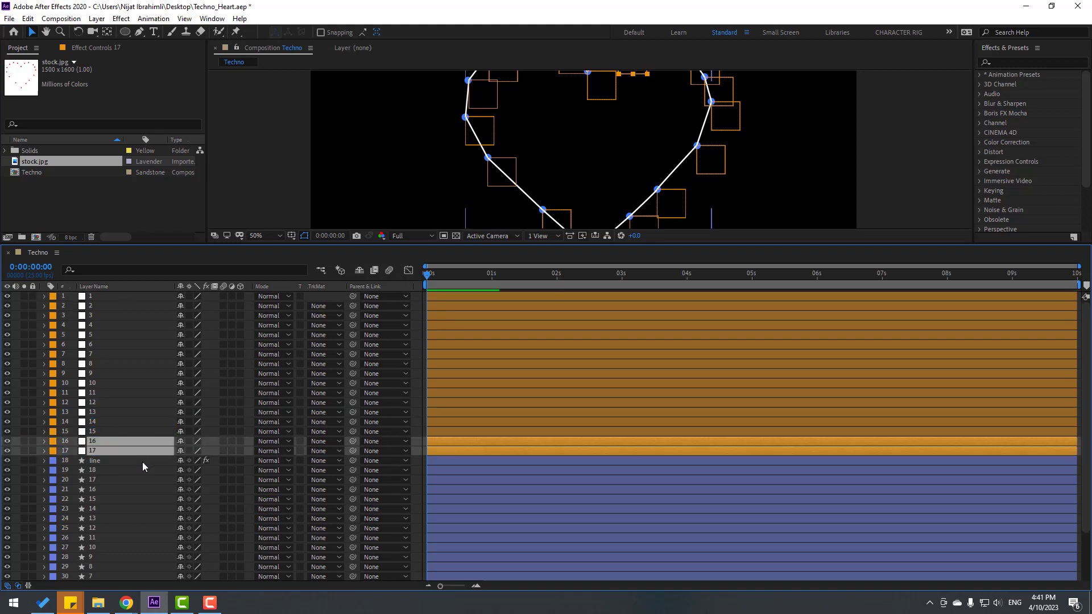
{"action": "left_click_drag", "start_coordinate": [334, 245], "coordinate": [336, 409]}
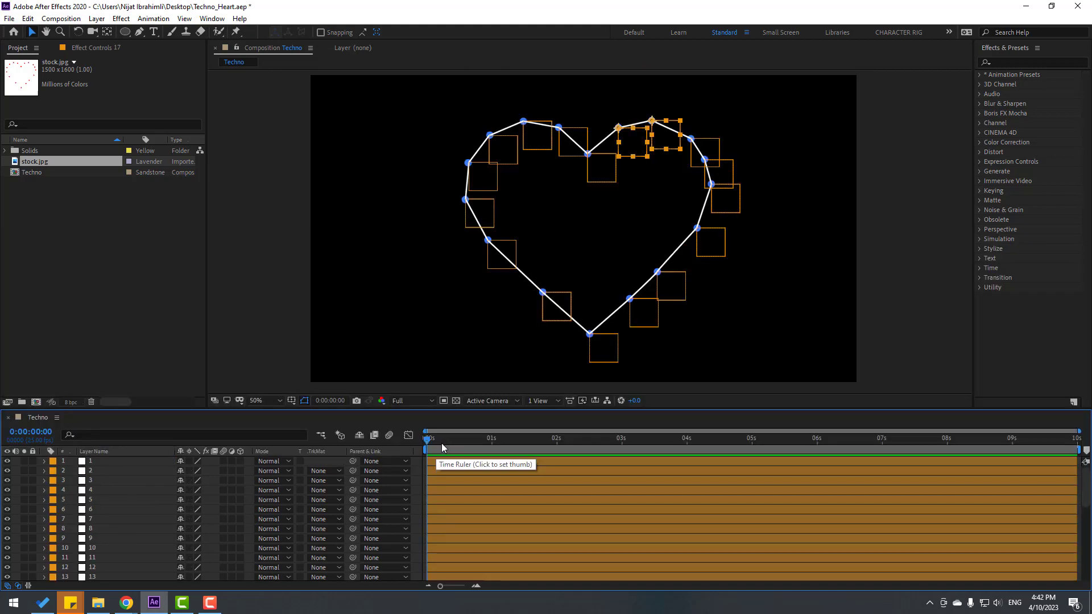
Enlarge the timeline to show all layers and parent circle layer 1 to null 1.
{"action": "left_click", "coordinate": [135, 492]}
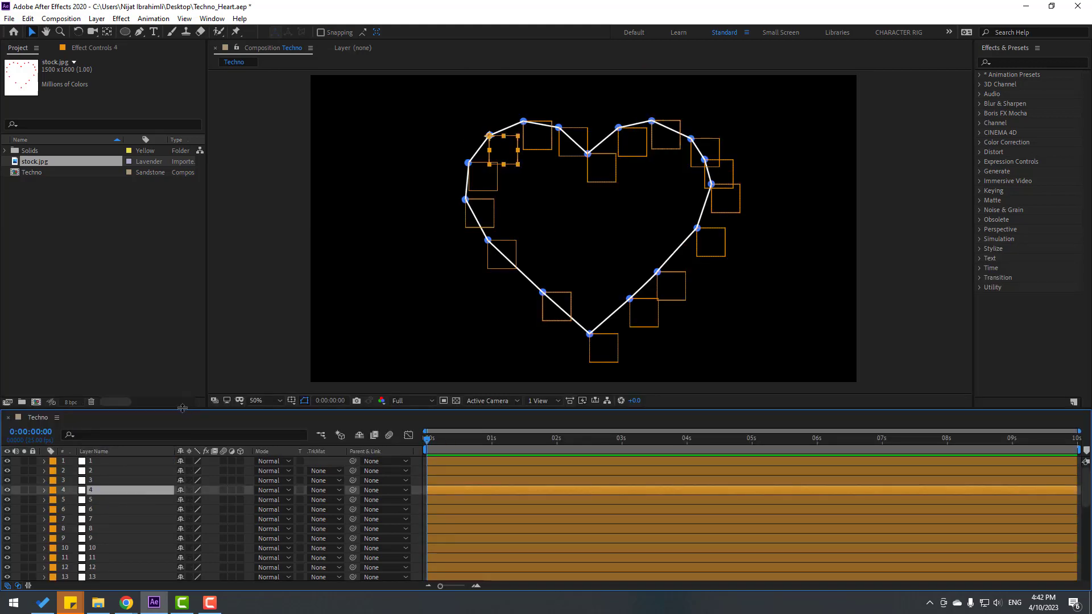
{"action": "left_click_drag", "start_coordinate": [189, 408], "coordinate": [192, 152]}
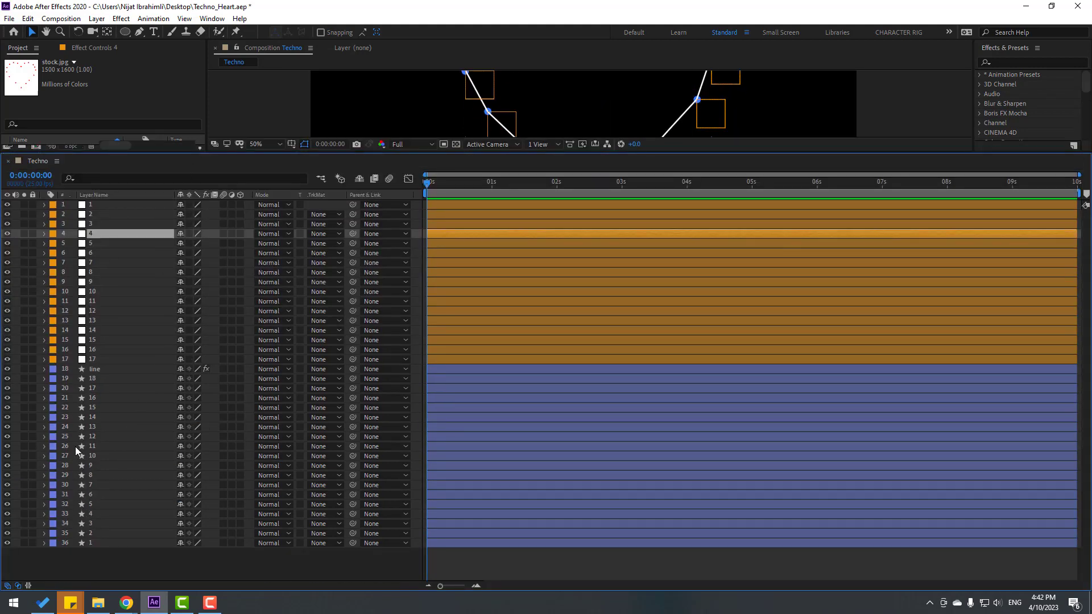
{"action": "left_click", "coordinate": [96, 542]}
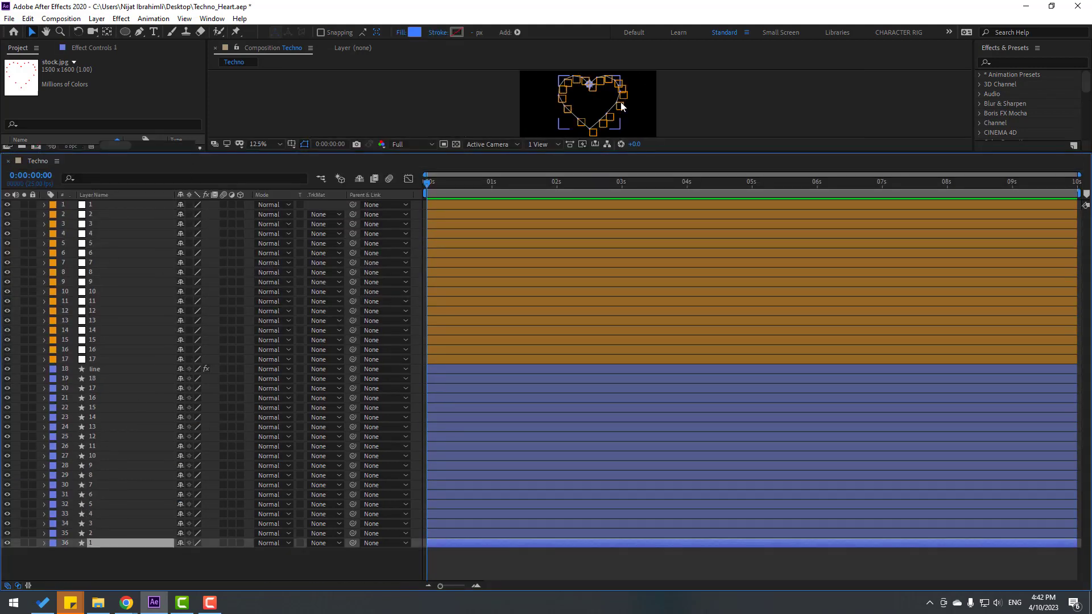
{"action": "left_click_drag", "start_coordinate": [591, 105], "coordinate": [571, 131]}
{"action": "scroll", "coordinate": [555, 117], "scroll_direction": "down", "scroll_amount": 2}
{"action": "scroll", "coordinate": [563, 123], "scroll_direction": "up", "scroll_amount": 4}
{"action": "key", "text": "v"}
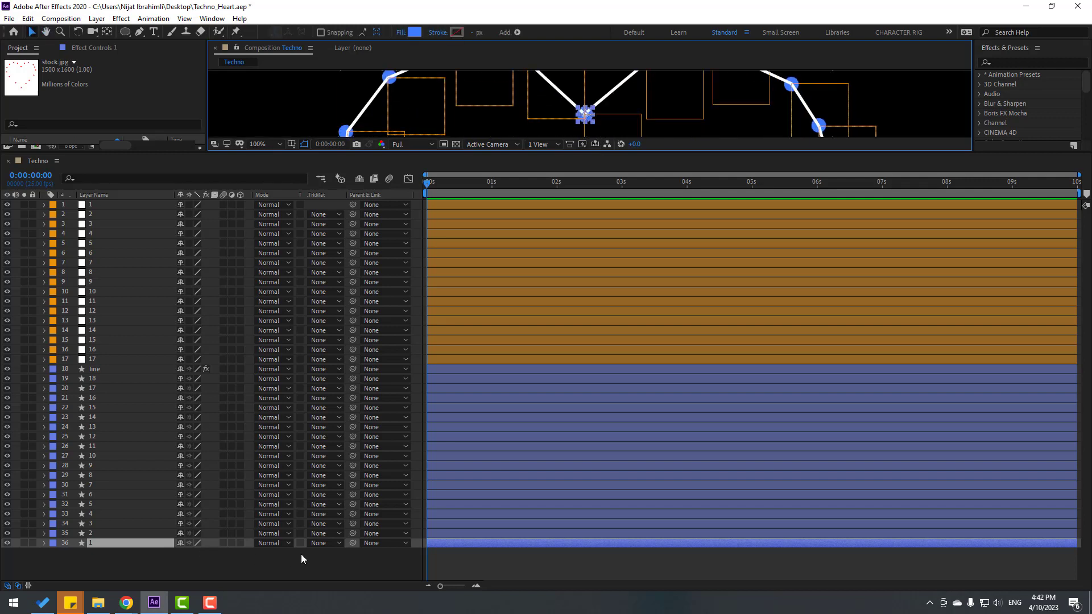
{"action": "left_click_drag", "start_coordinate": [353, 543], "coordinate": [96, 205]}
Parent circle layer 2 to null 2 and circle layer 3 to null 3.
{"action": "left_click", "coordinate": [353, 534]}
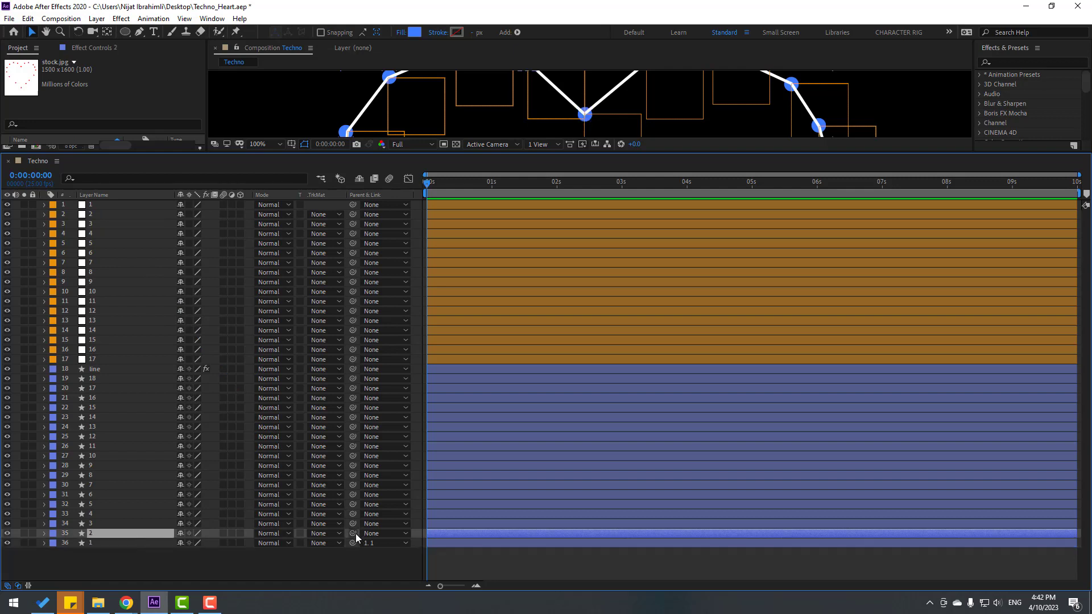
{"action": "left_click_drag", "start_coordinate": [353, 534], "coordinate": [92, 215]}
{"action": "left_click", "coordinate": [90, 525]}
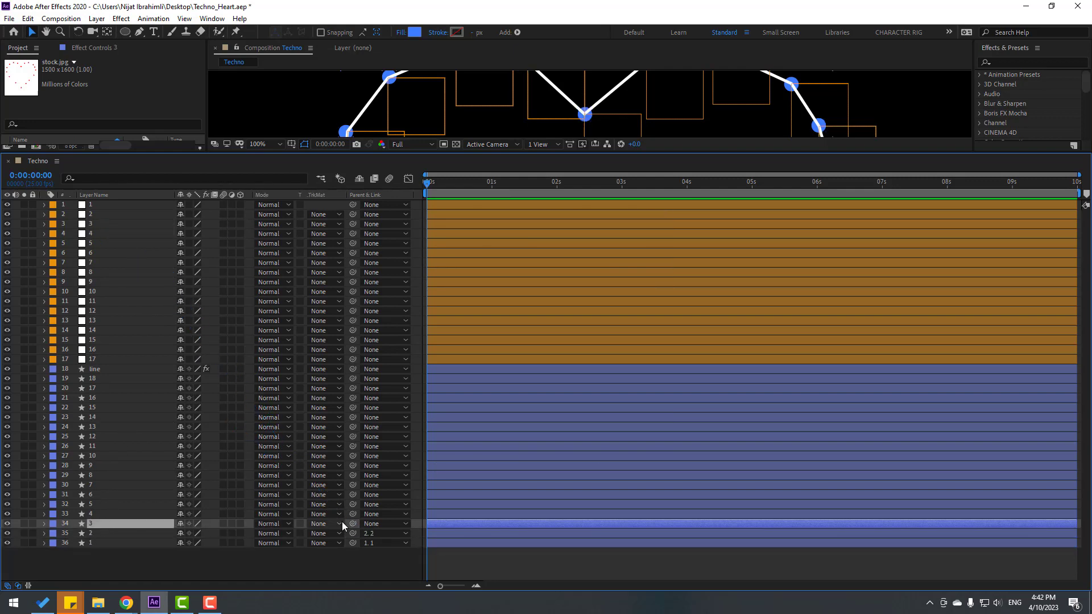
{"action": "left_click_drag", "start_coordinate": [353, 524], "coordinate": [91, 224]}
Parent circle layer 4 to null 4 and circle layer 5 to null 5.
{"action": "left_click", "coordinate": [90, 514]}
{"action": "left_click_drag", "start_coordinate": [353, 514], "coordinate": [85, 237]}
{"action": "left_click", "coordinate": [97, 504]}
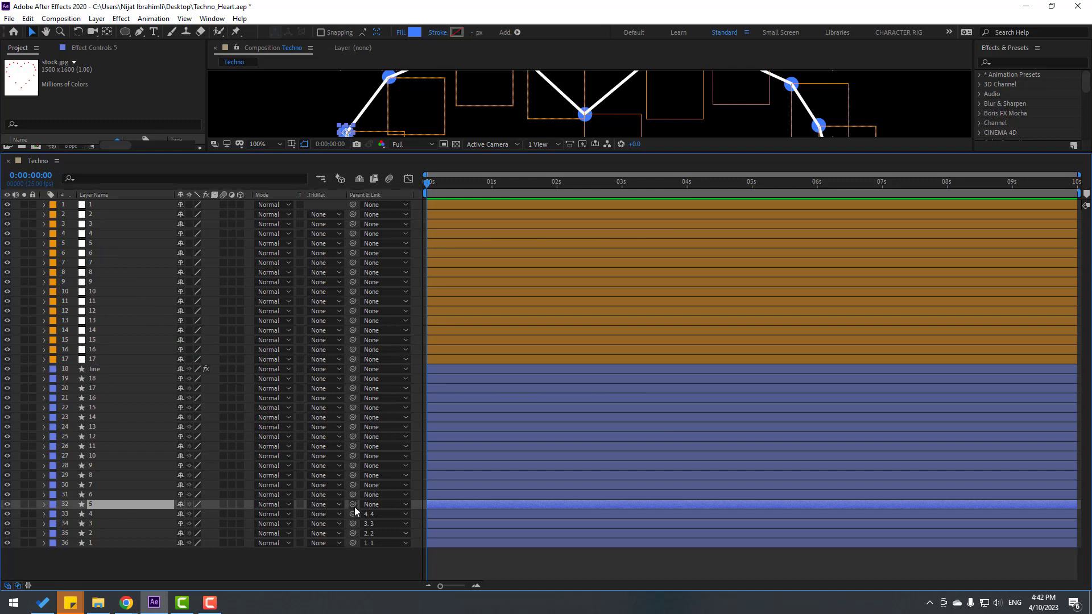
{"action": "left_click_drag", "start_coordinate": [353, 505], "coordinate": [89, 248]}
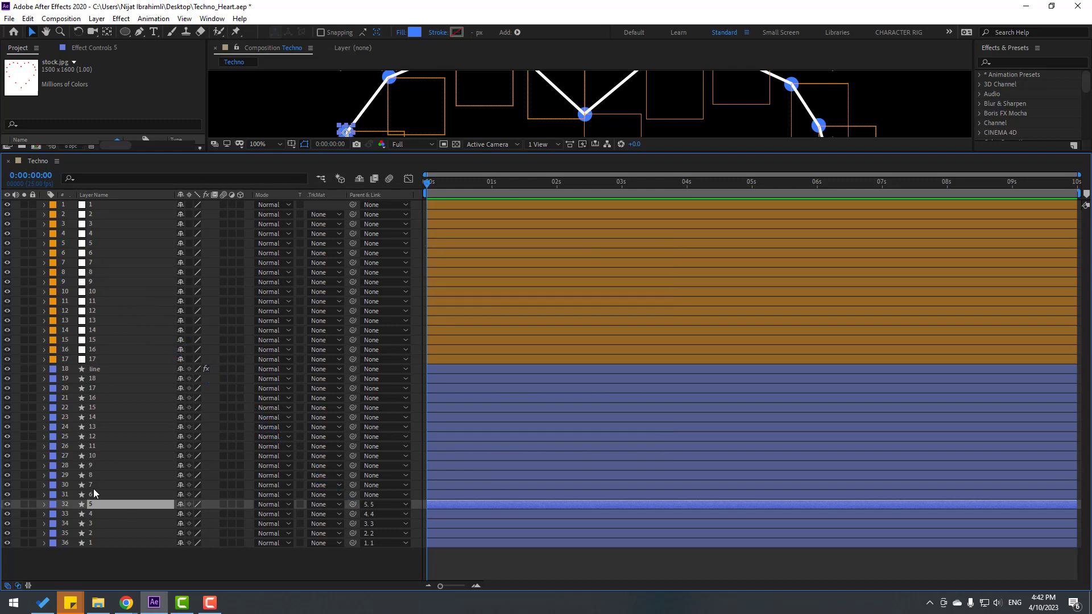
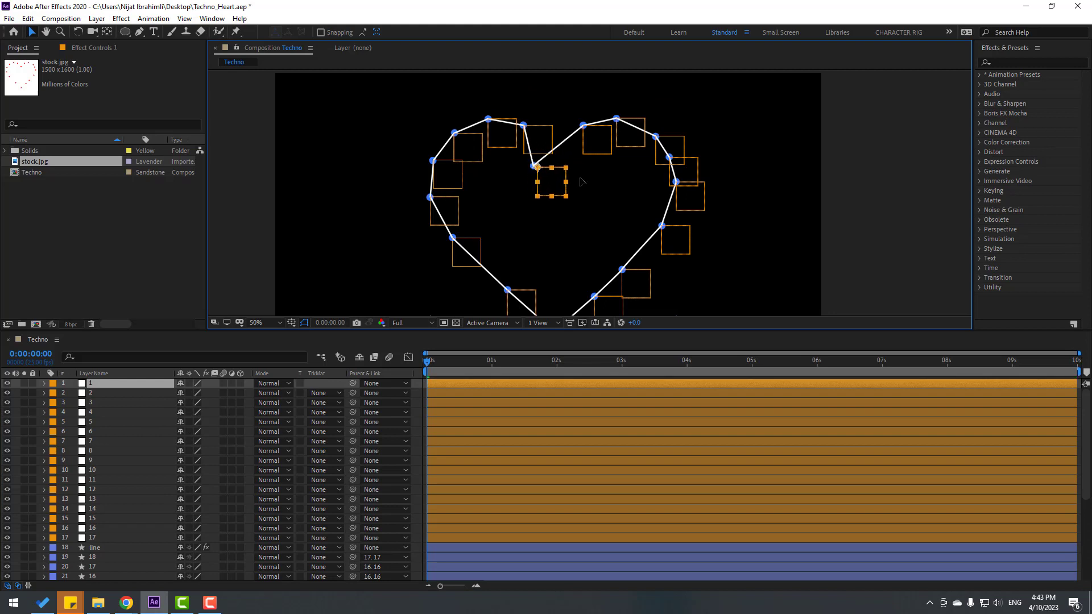
Test the nulls at the heart's notch and right lobe to check that their circles and the line follow.
{"action": "left_click", "coordinate": [601, 162]}
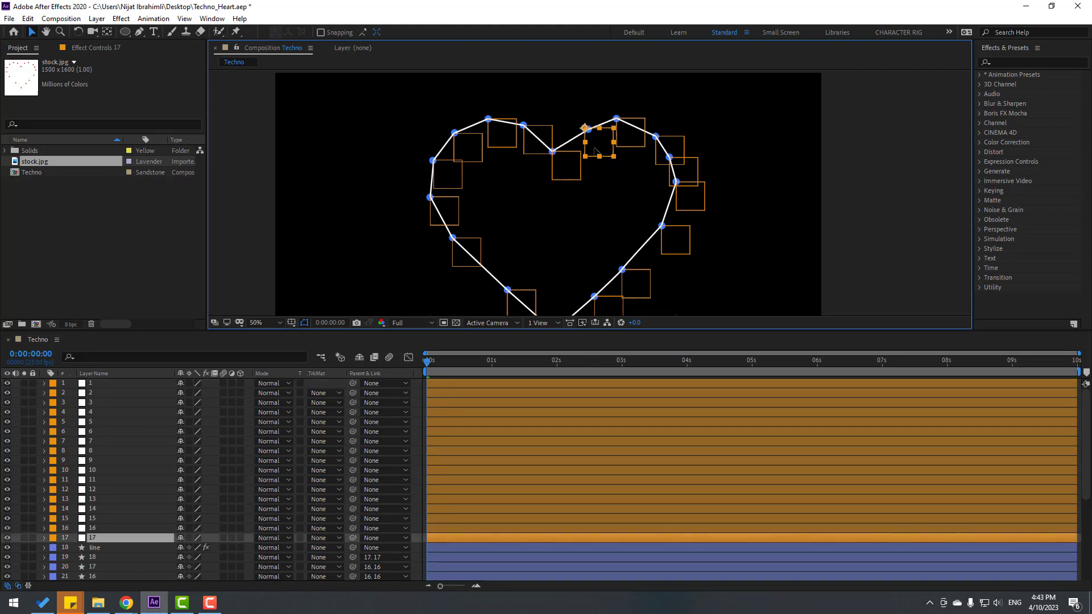
{"action": "left_click", "coordinate": [637, 145]}
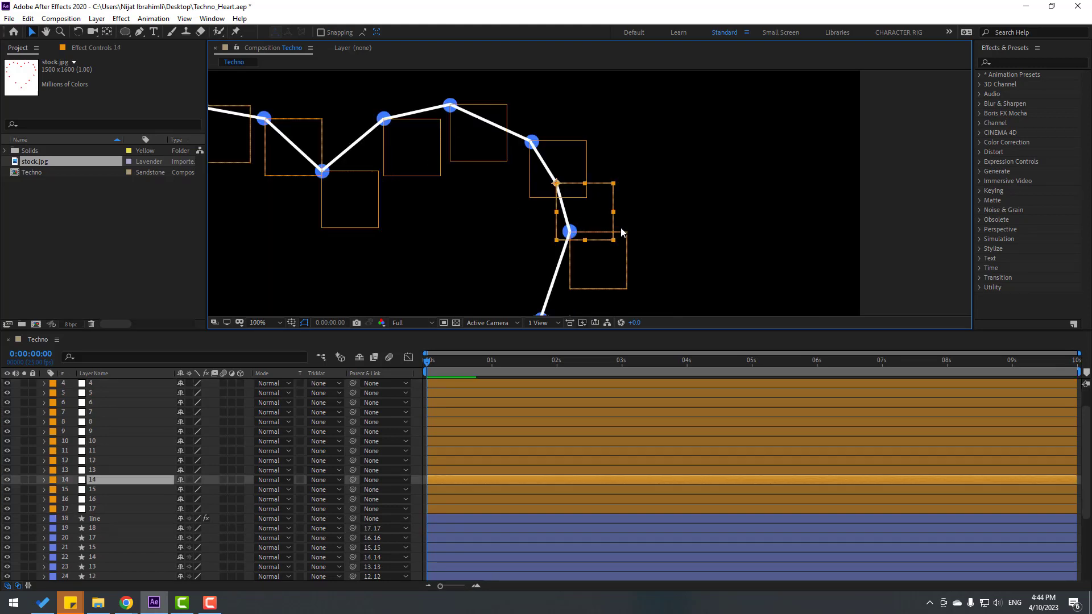
{"action": "scroll", "coordinate": [621, 232], "scroll_direction": "down", "scroll_amount": 4}
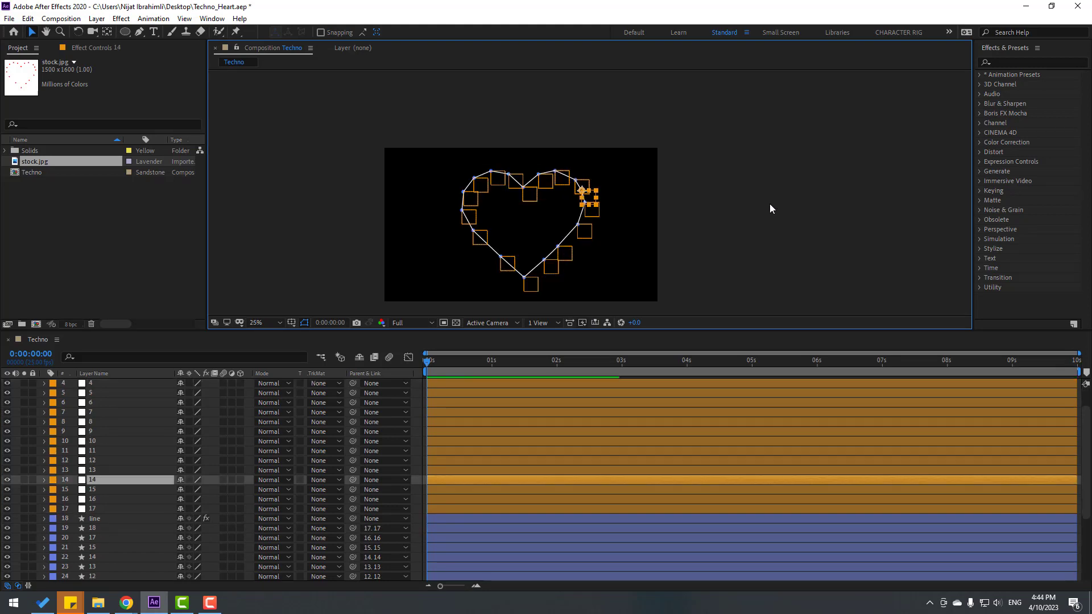
Add the expression wiggle(3,10) to the Position of null 1 and preview the motion at the heart's notch.
{"action": "left_click", "coordinate": [447, 269]}
{"action": "scroll", "coordinate": [114, 534], "scroll_direction": "up", "scroll_amount": 1}
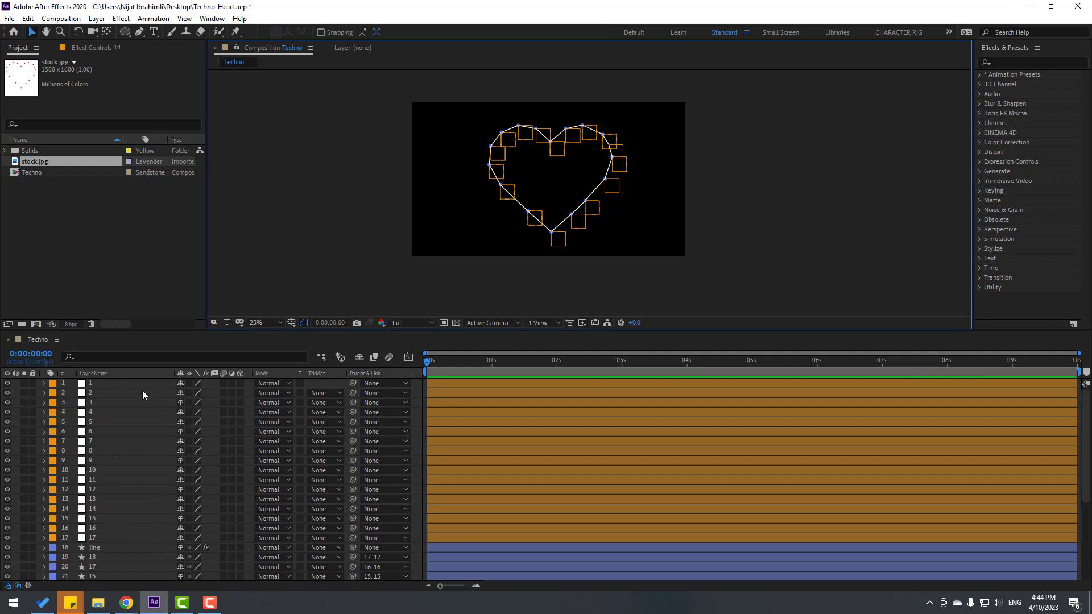
{"action": "left_click", "coordinate": [93, 384]}
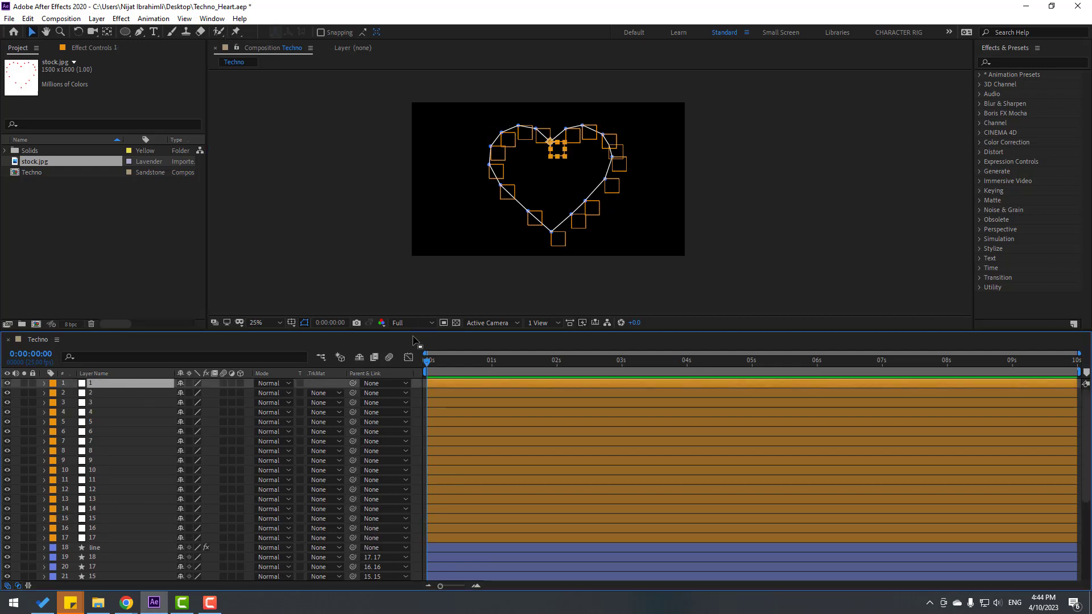
{"action": "left_click_drag", "start_coordinate": [417, 332], "coordinate": [419, 442]}
{"action": "scroll", "coordinate": [627, 248], "scroll_direction": "up", "scroll_amount": 4}
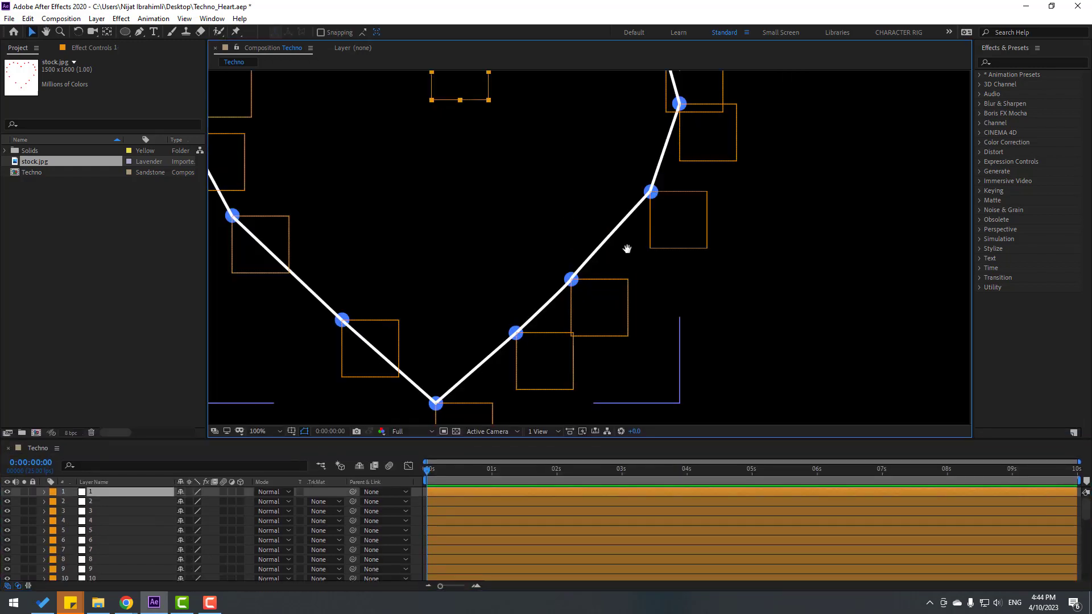
{"action": "left_click_drag", "start_coordinate": [627, 249], "coordinate": [690, 339]}
{"action": "key", "text": "p"}
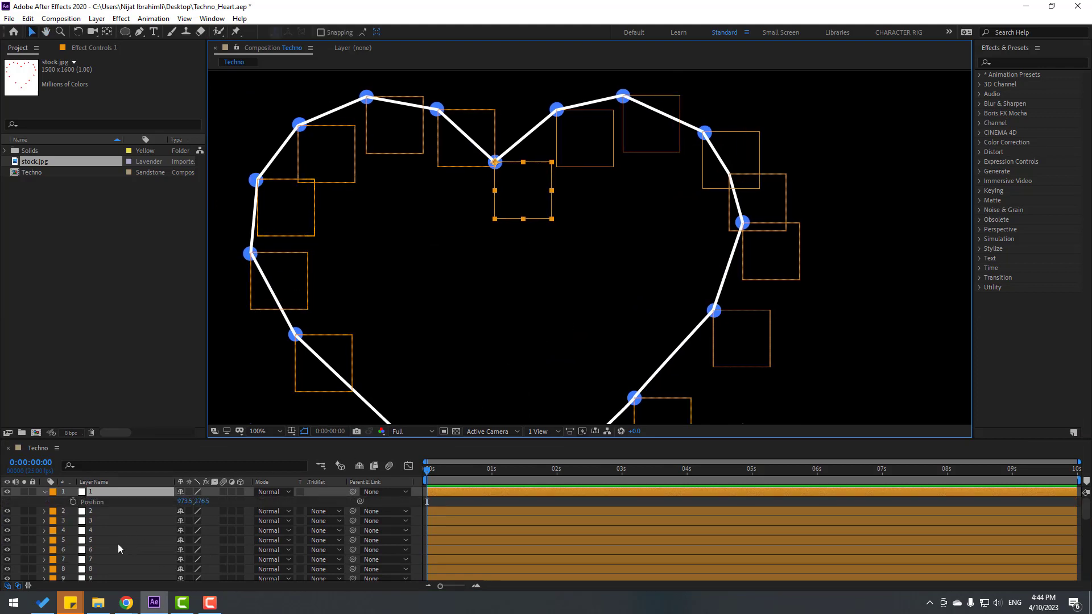
{"action": "left_click", "coordinate": [72, 503], "text": "alt"}
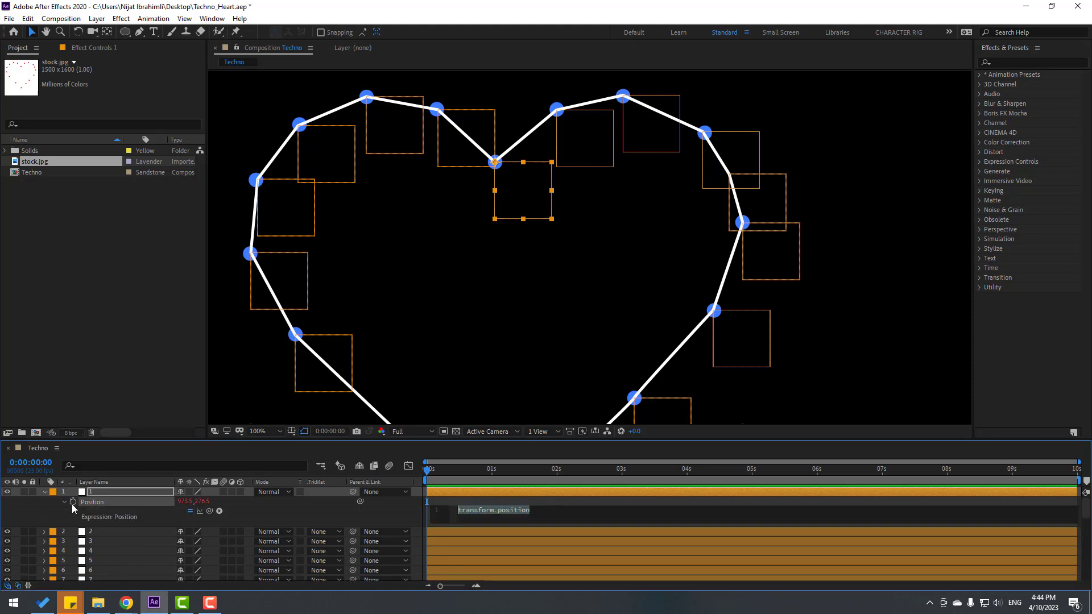
{"action": "type", "text": "wiggle(3,10"}
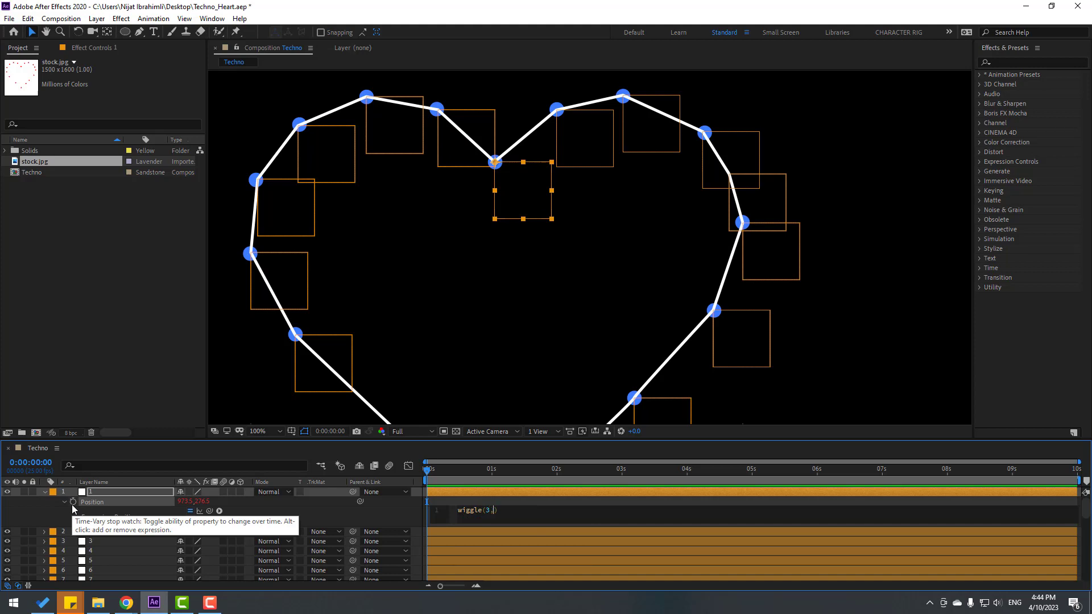
{"action": "left_click", "coordinate": [476, 499]}
{"action": "key", "text": "space"}
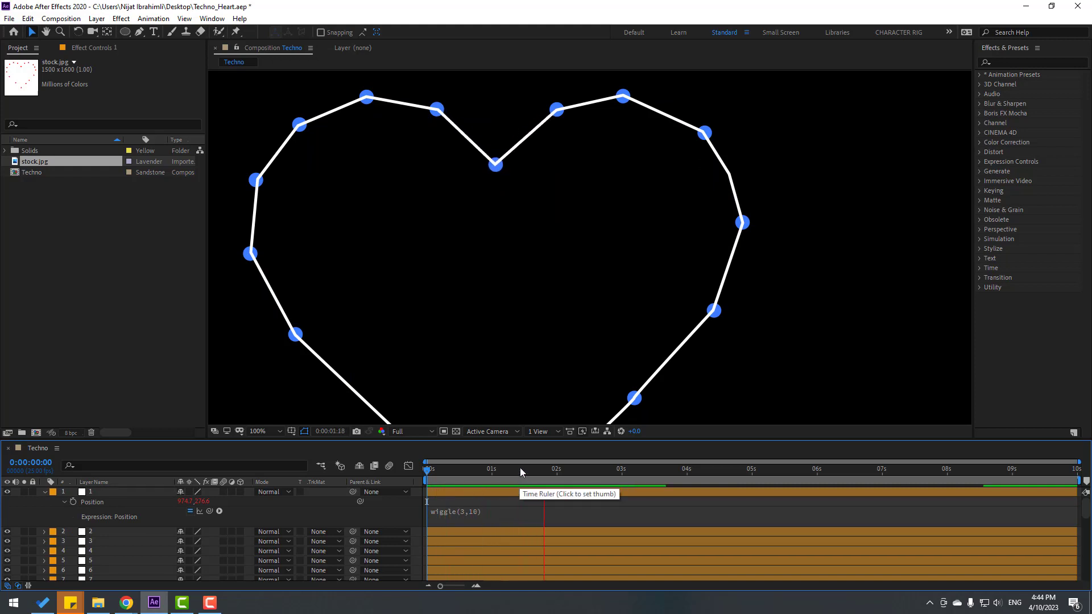
{"action": "key", "text": "space"}
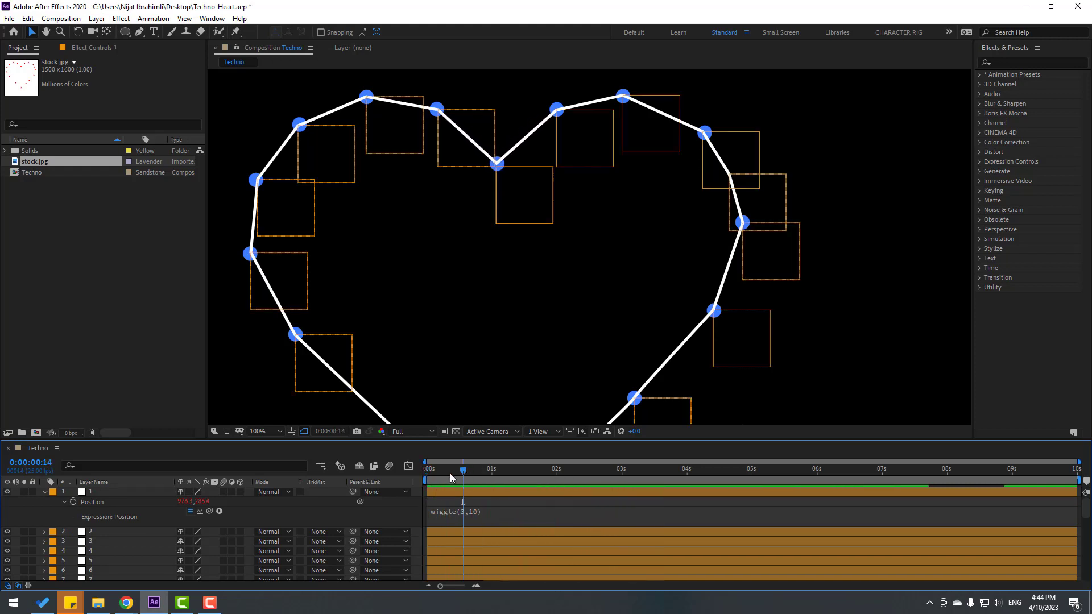
Reuse null 1's wiggle(3,10) expression on the Position of null 2 and preview the motion.
{"action": "left_click", "coordinate": [471, 515]}
{"action": "left_click_drag", "start_coordinate": [507, 510], "coordinate": [465, 510]}
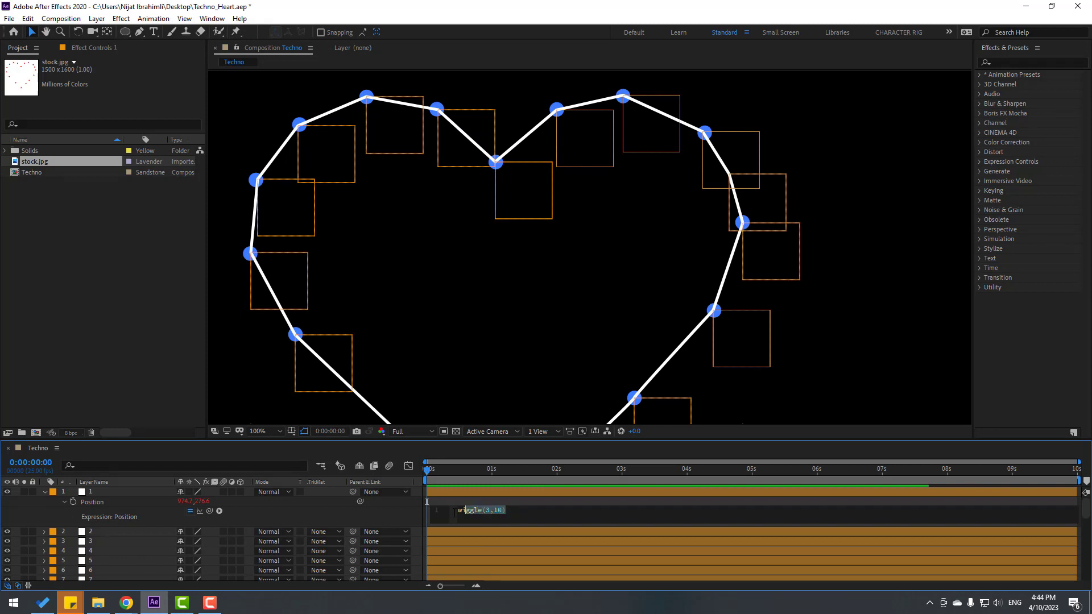
{"action": "left_click", "coordinate": [486, 502]}
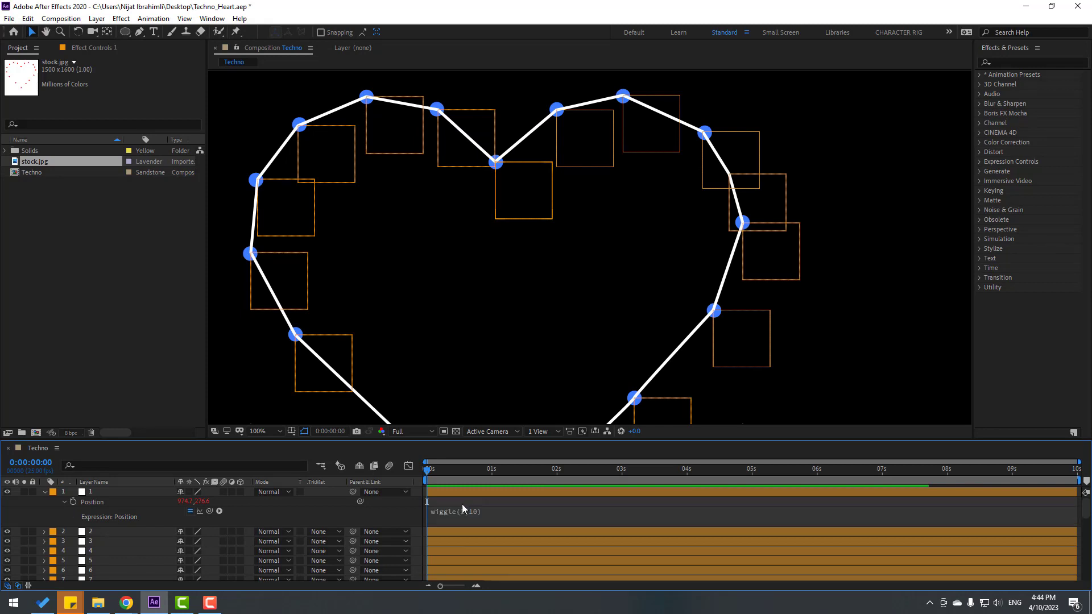
{"action": "left_click", "coordinate": [45, 493]}
{"action": "left_click", "coordinate": [113, 502]}
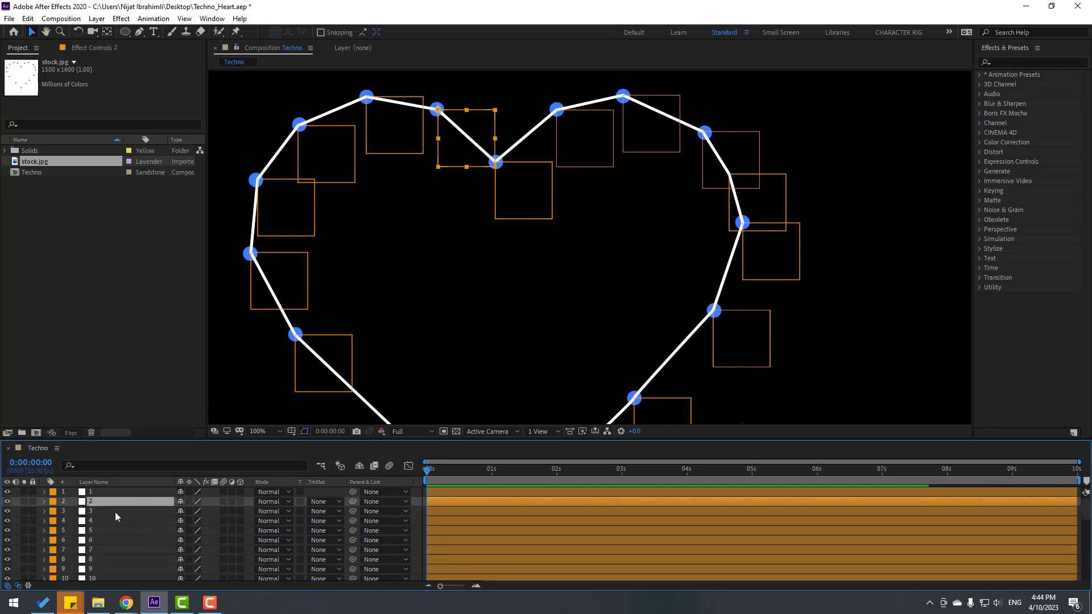
{"action": "type", "text": "wiggle(3,10)"}
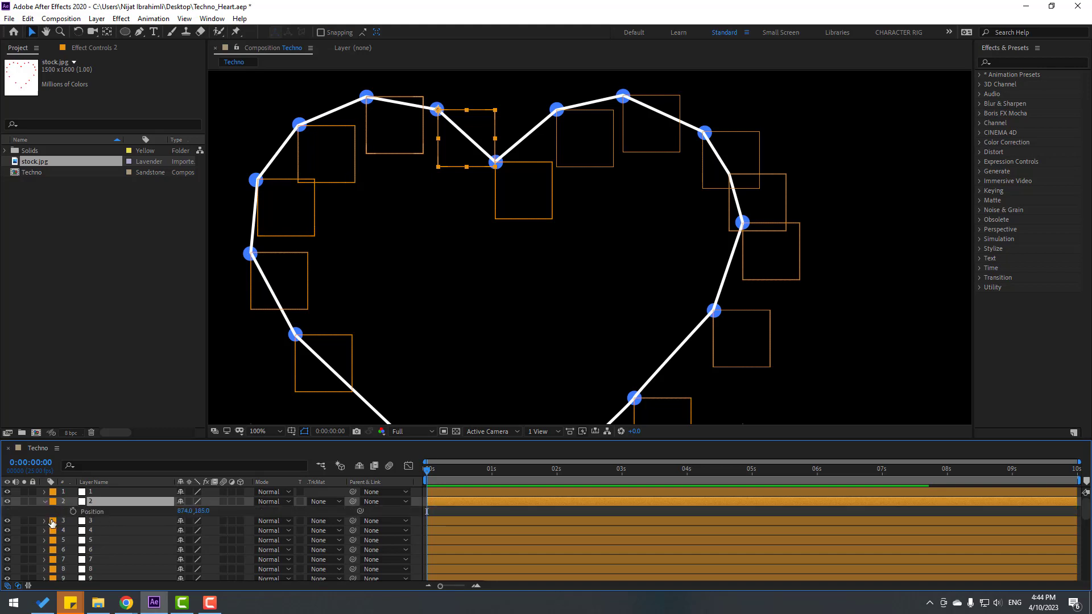
{"action": "left_click", "coordinate": [449, 509]}
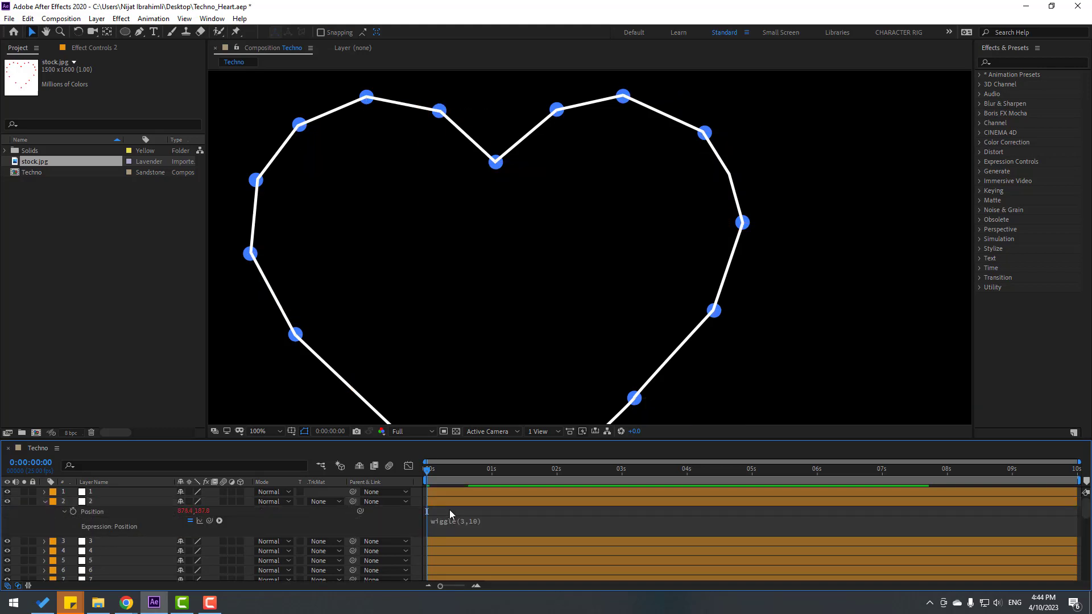
{"action": "key", "text": "space"}
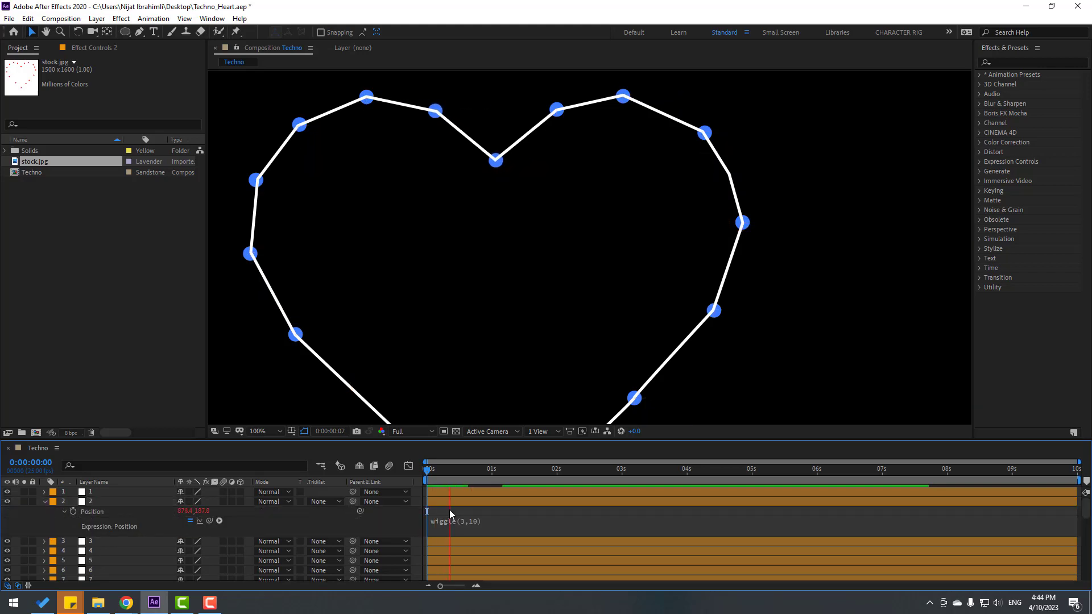
{"action": "left_click", "coordinate": [457, 473]}
{"action": "left_click", "coordinate": [45, 502]}
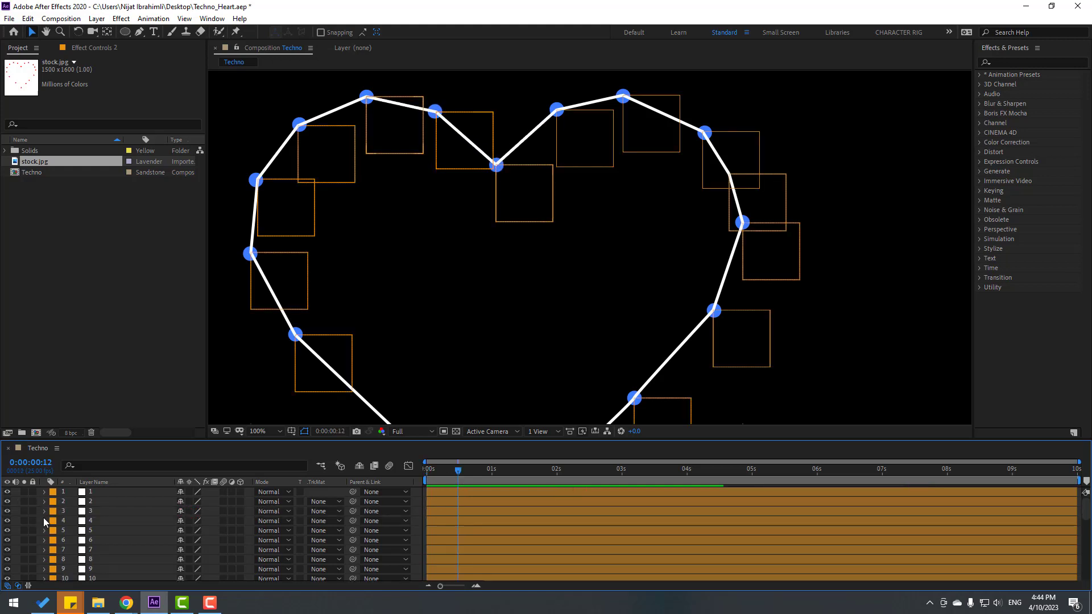
Add the expression wiggle(3,10) to the Position of null 3 and collapse its properties.
{"action": "left_click", "coordinate": [90, 508]}
{"action": "key", "text": "p"}
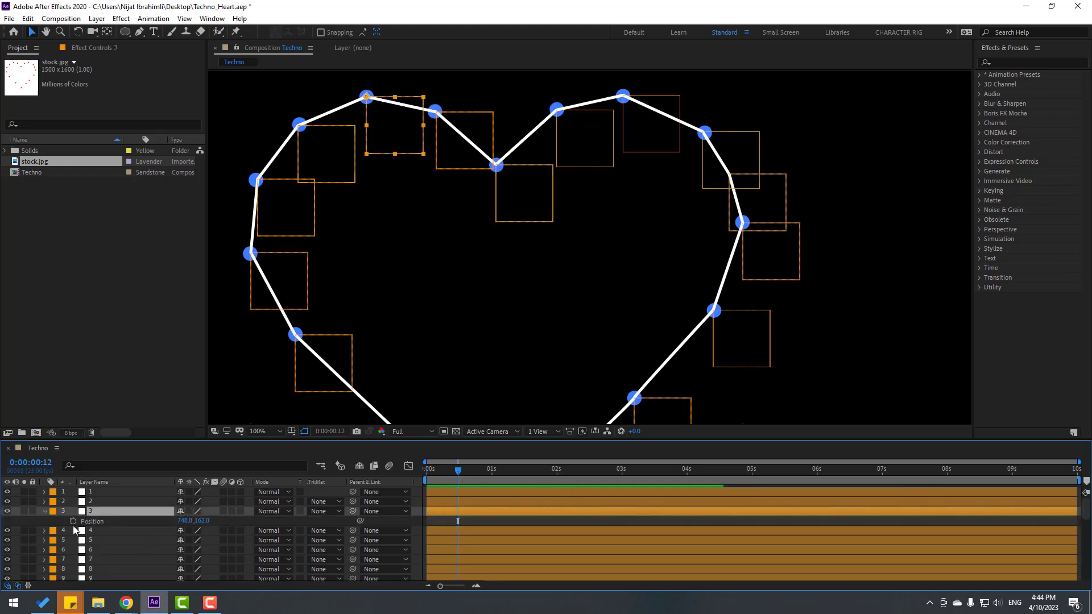
{"action": "key", "text": "Return"}
{"action": "left_click", "coordinate": [72, 521], "text": "alt"}
{"action": "type", "text": "wiggle(3,10)"}
{"action": "left_click", "coordinate": [60, 523]}
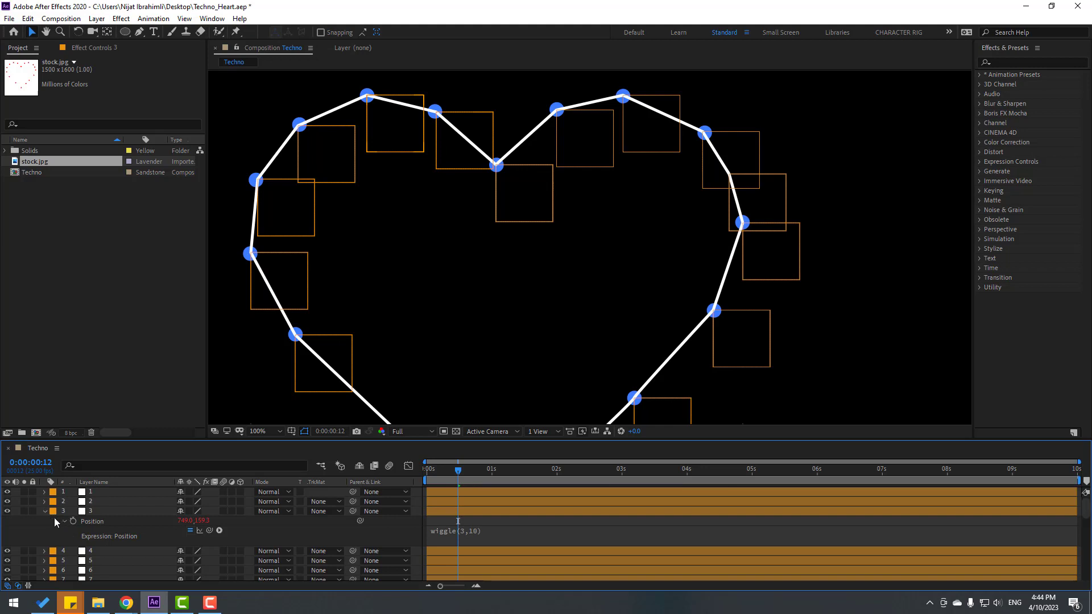
{"action": "left_click", "coordinate": [44, 511]}
Add the expression wiggle(3,10) to the Position of null 4, then preview the motion from the start of the composition.
{"action": "left_click", "coordinate": [94, 521]}
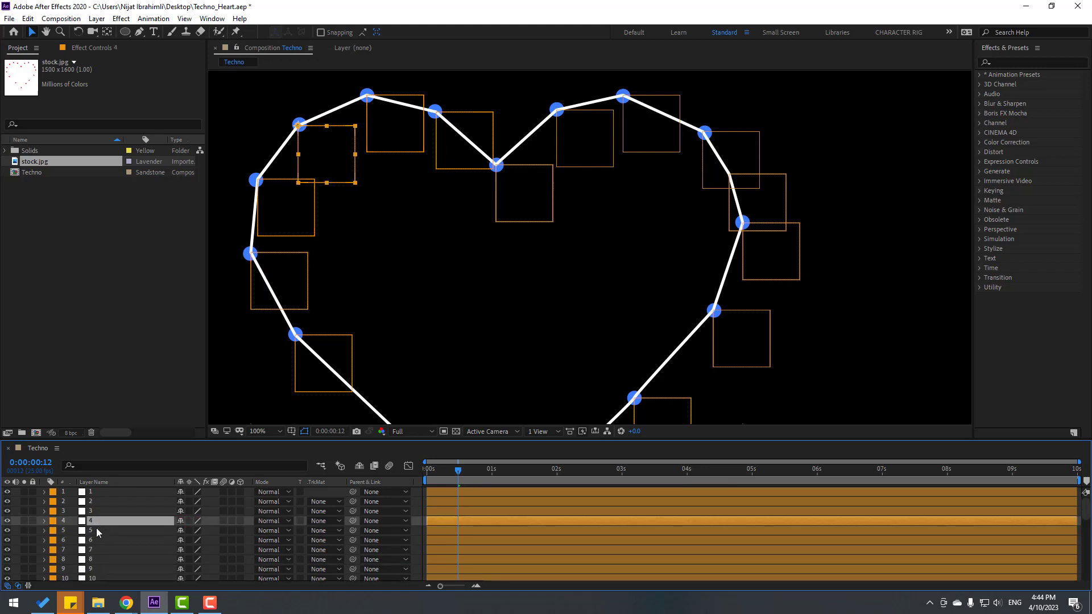
{"action": "key", "text": "p"}
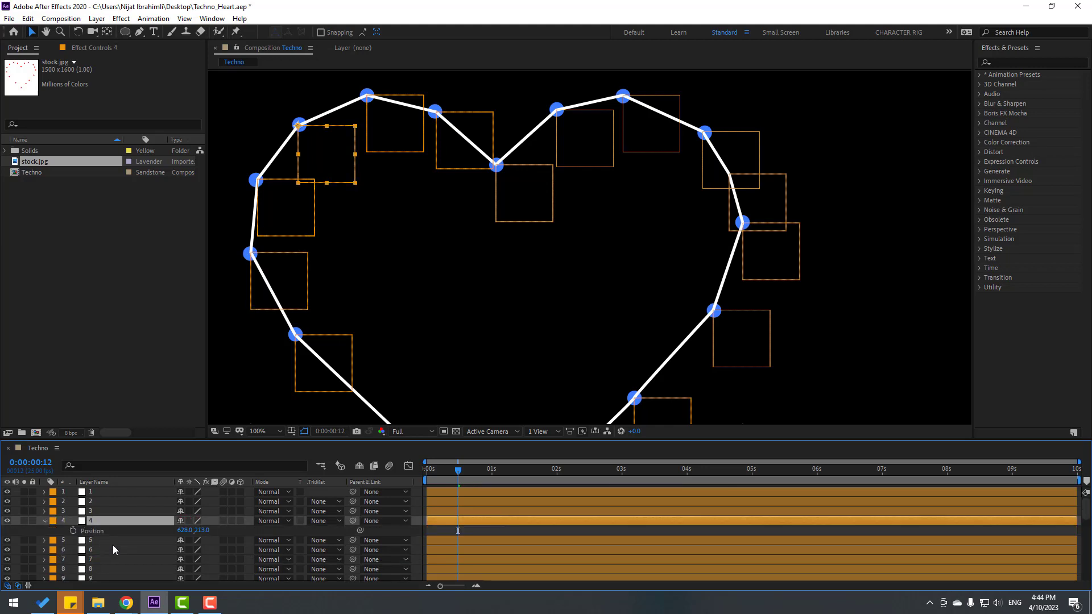
{"action": "key", "text": "Return"}
{"action": "left_click", "coordinate": [73, 530], "text": "alt"}
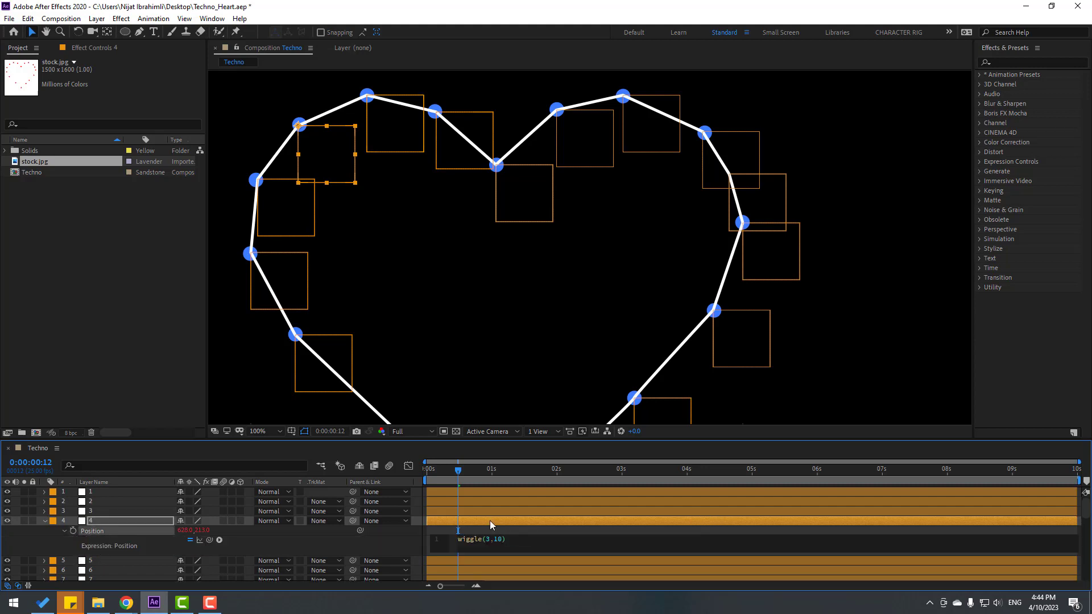
{"action": "left_click", "coordinate": [485, 530]}
{"action": "left_click", "coordinate": [535, 350]}
{"action": "key", "text": "space"}
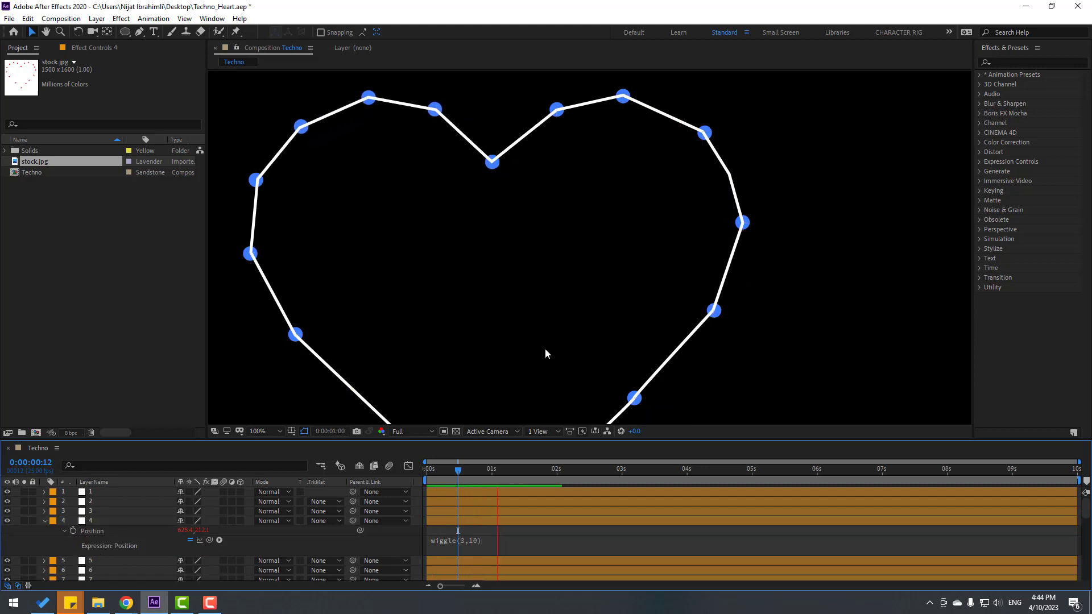
{"action": "key", "text": "space"}
{"action": "key", "text": "ctrl+a"}
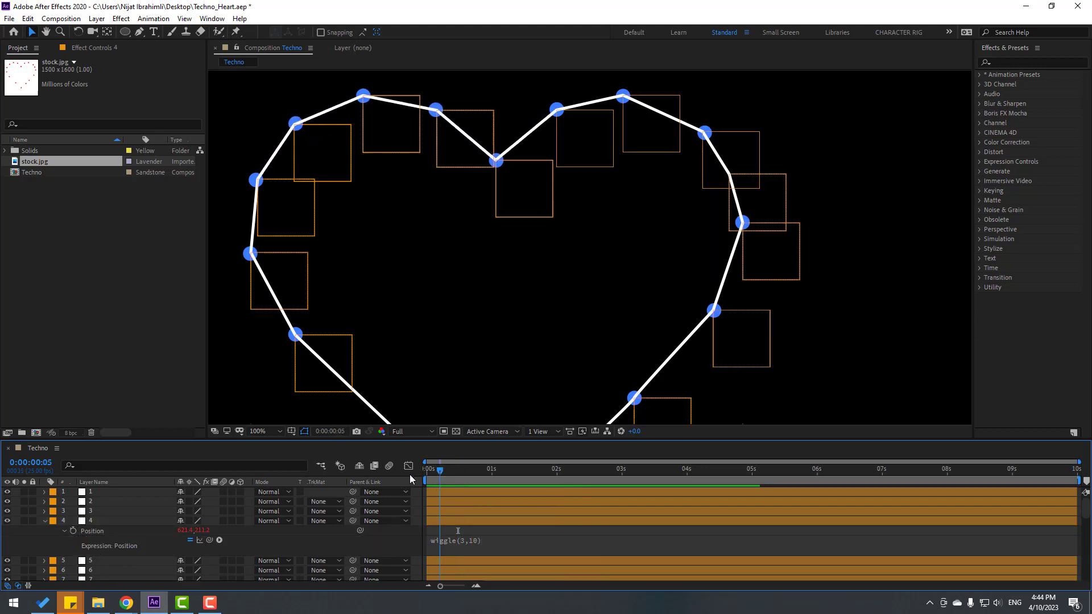
{"action": "key", "text": "Home"}
{"action": "left_click", "coordinate": [45, 521]}
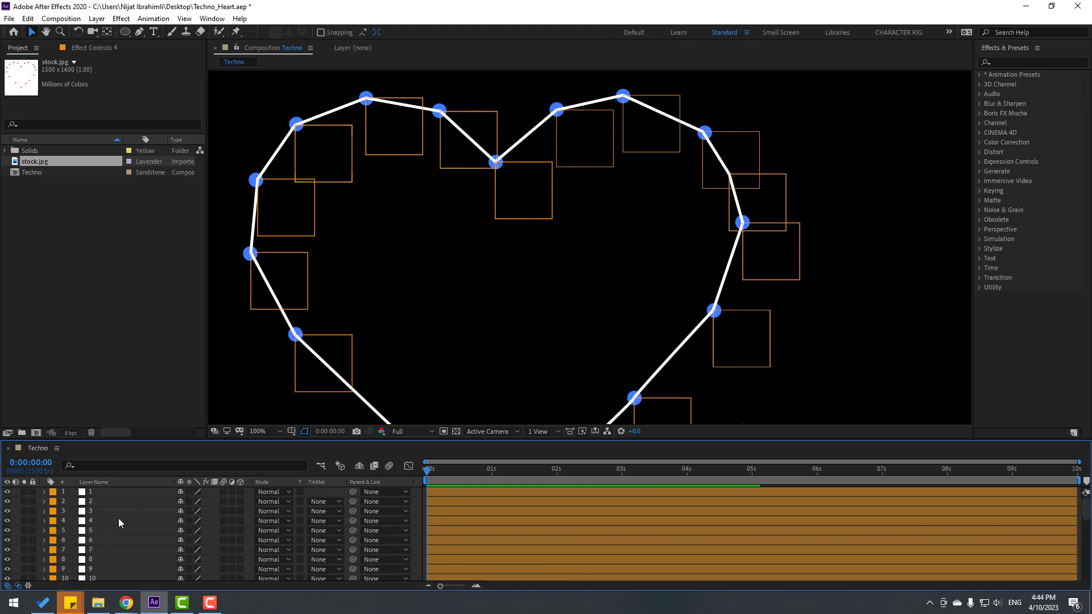
Move the line layer below all the circle layers and preview the result.
{"action": "scroll", "coordinate": [139, 518], "scroll_direction": "down", "scroll_amount": 4}
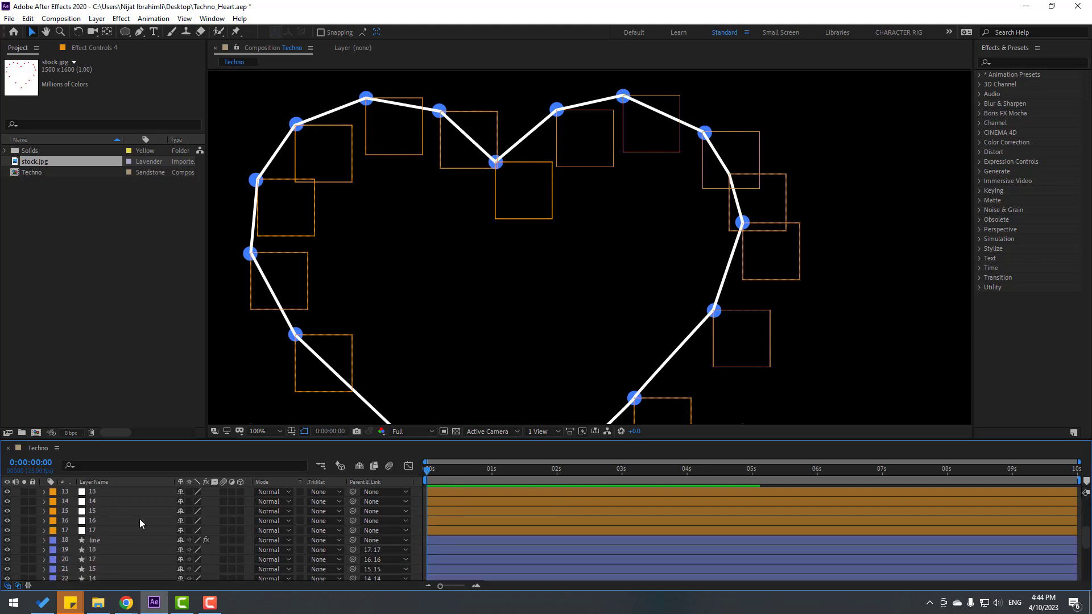
{"action": "left_click", "coordinate": [98, 540]}
{"action": "scroll", "coordinate": [111, 534], "scroll_direction": "down", "scroll_amount": 1}
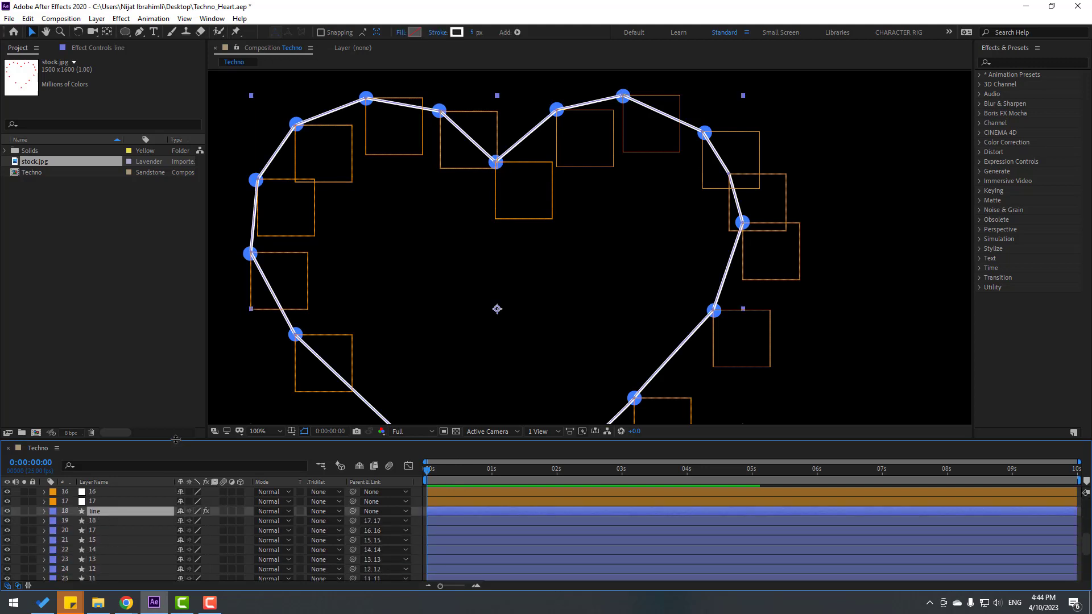
{"action": "left_click_drag", "start_coordinate": [176, 439], "coordinate": [176, 304]}
{"action": "left_click_drag", "start_coordinate": [95, 418], "coordinate": [119, 579]}
{"action": "scroll", "coordinate": [825, 210], "scroll_direction": "down", "scroll_amount": 1}
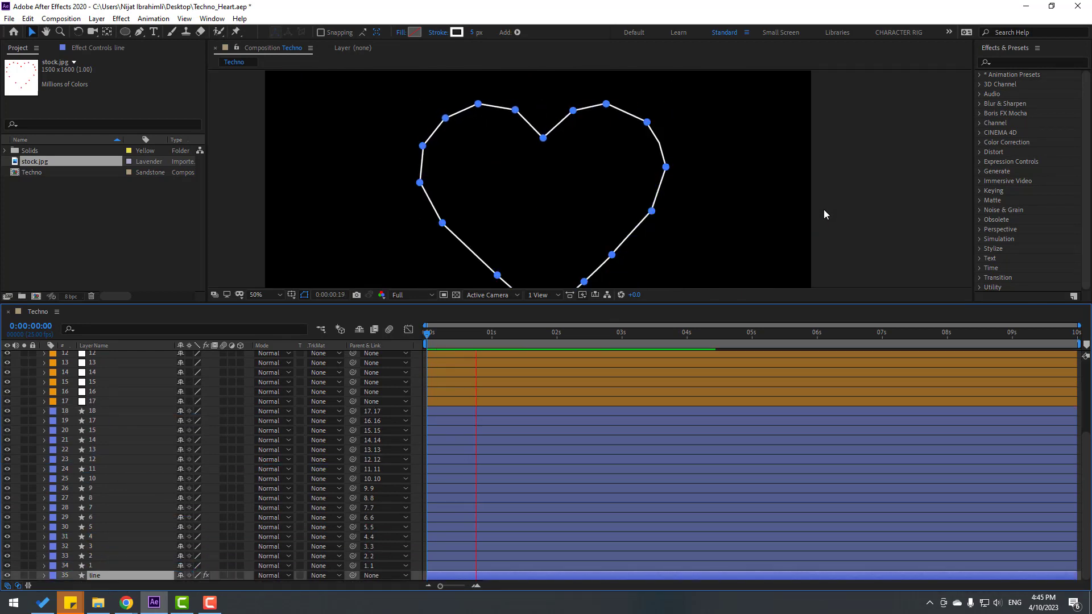
{"action": "key", "text": "space"}
Add the expression wiggle(3,10) to the Position of nulls 6 through 17.
{"action": "scroll", "coordinate": [171, 443], "scroll_direction": "up", "scroll_amount": 5}
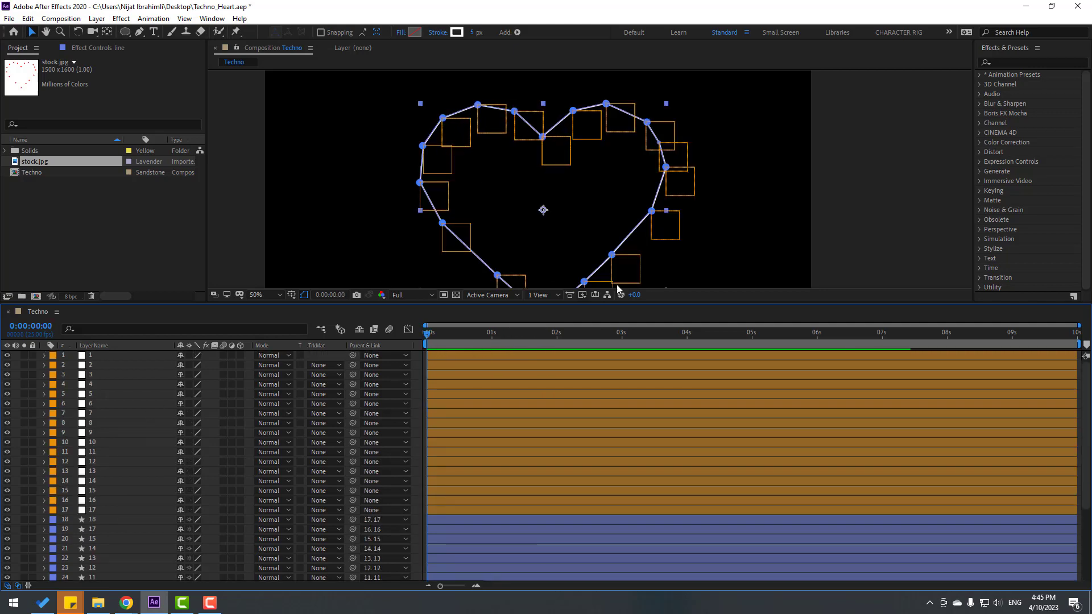
{"action": "left_click", "coordinate": [106, 404]}
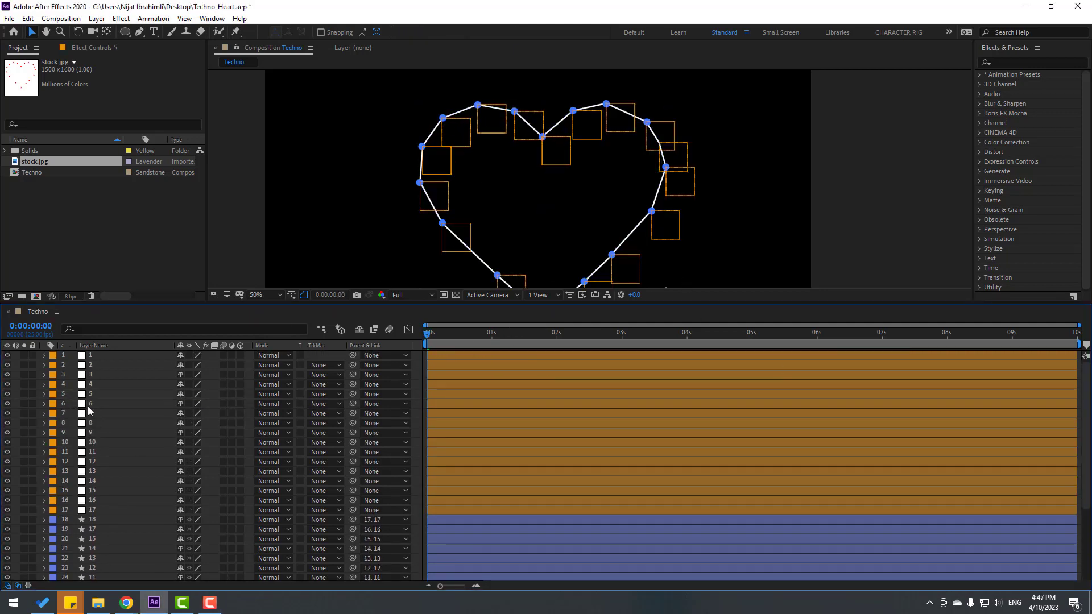
{"action": "left_click", "coordinate": [105, 511], "text": "shift"}
{"action": "type", "text": "wiggle(3,10)"}
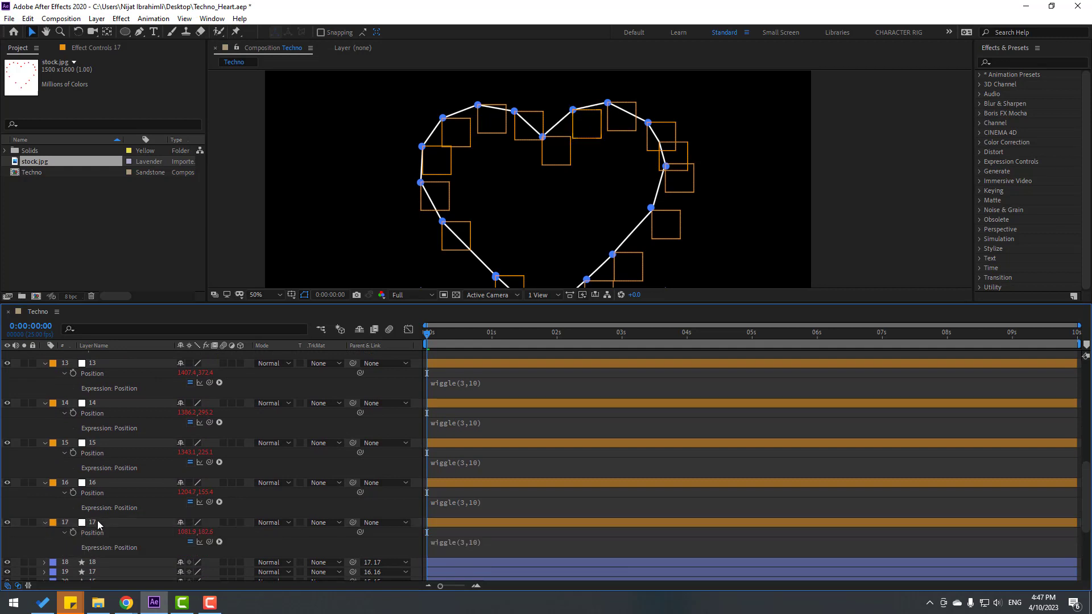
Select nulls 6 through 17 and collapse their expanded Position properties.
{"action": "left_click", "coordinate": [94, 526]}
{"action": "scroll", "coordinate": [105, 490], "scroll_direction": "up", "scroll_amount": 10}
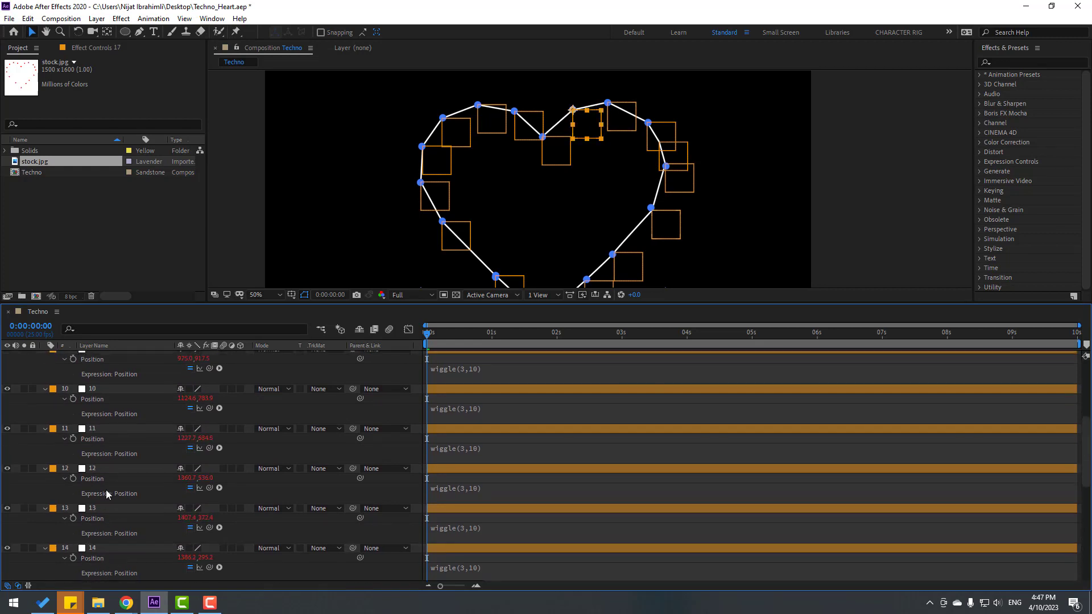
{"action": "left_click", "coordinate": [94, 405], "text": "shift"}
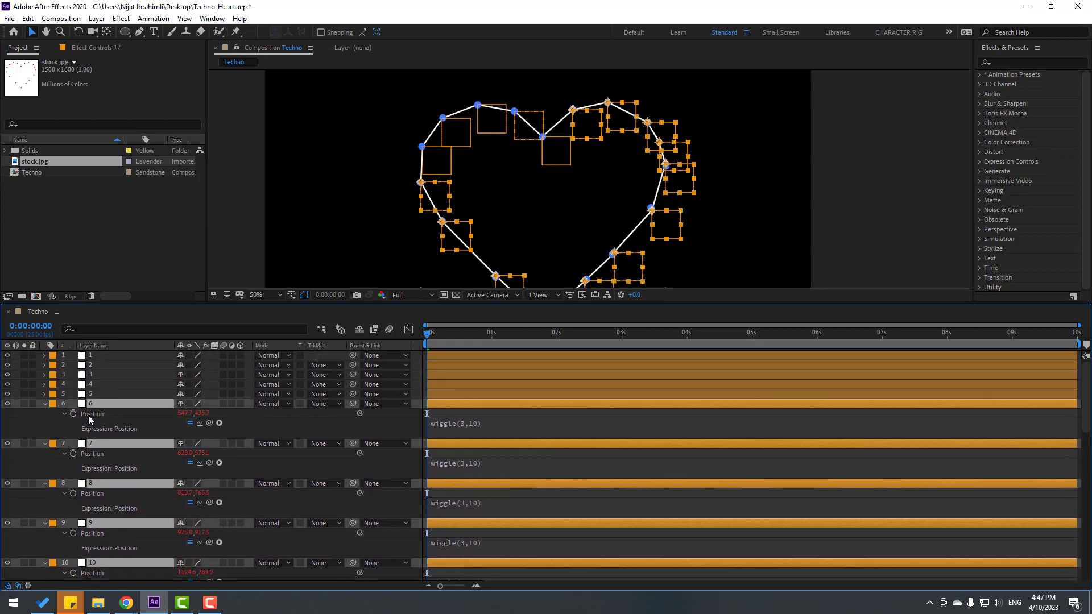
{"action": "left_click", "coordinate": [44, 405]}
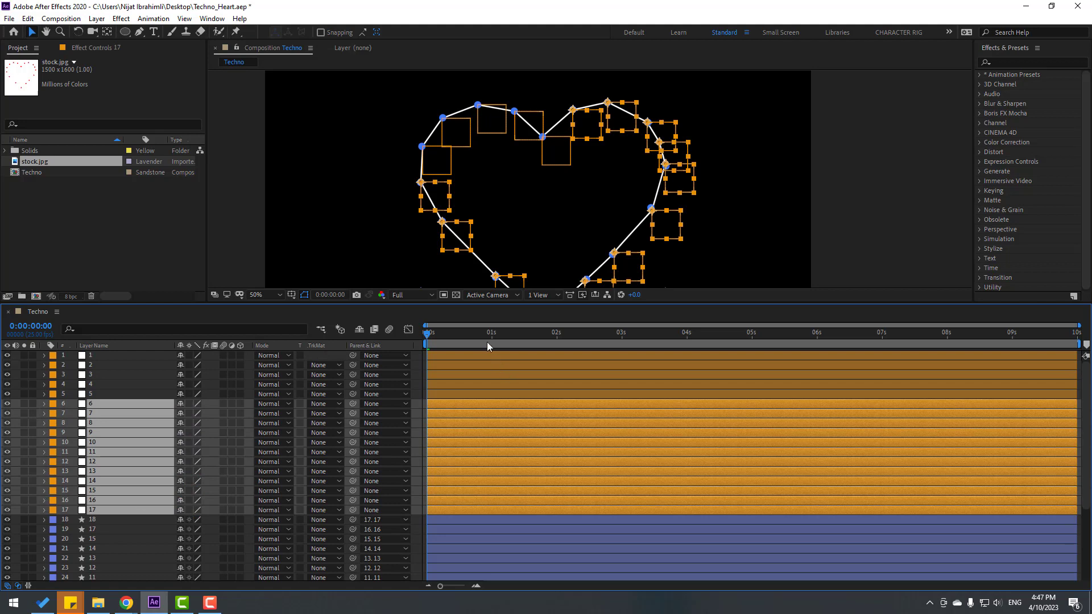
Fit the whole composition in the viewer and preview the wiggling heart.
{"action": "left_click", "coordinate": [262, 295]}
{"action": "left_click", "coordinate": [261, 319]}
{"action": "key", "text": "space"}
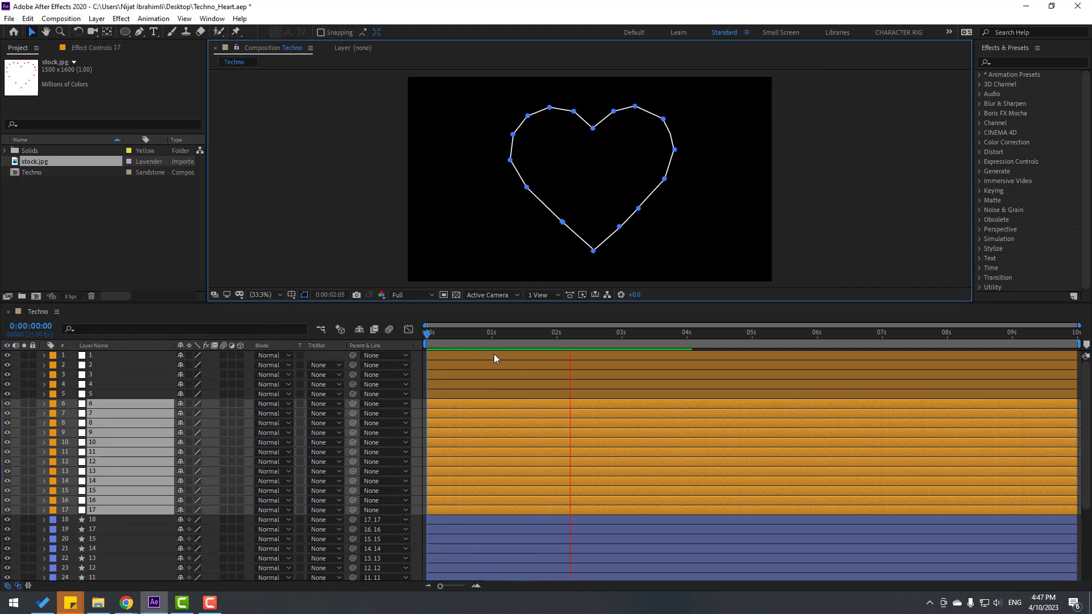
{"action": "key", "text": "space"}
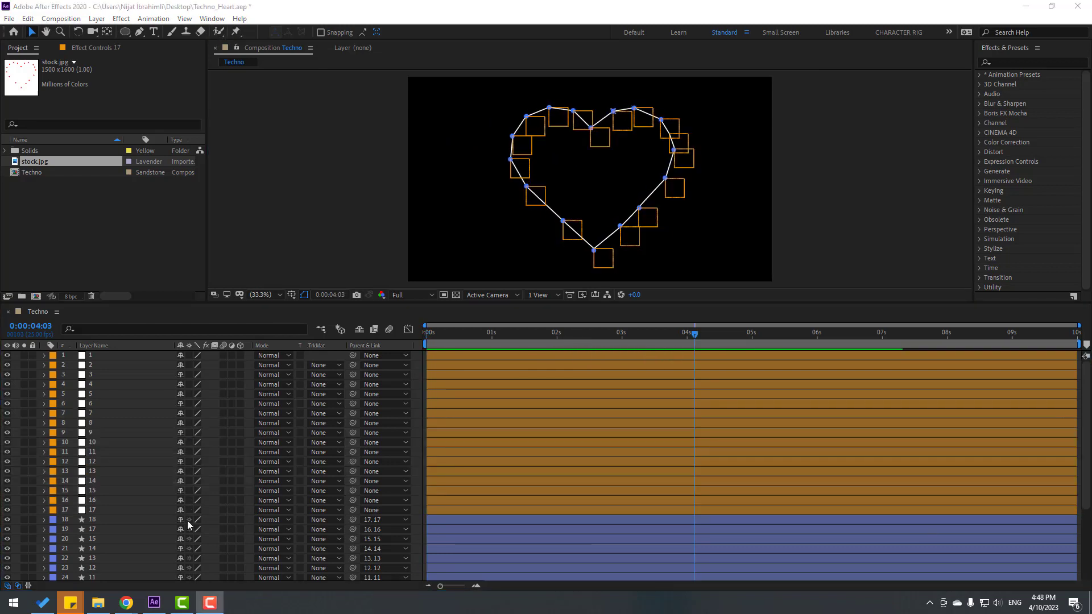
Pre-compose all layers from null 1 through line as Dots 1, moving all attributes into it, and return the playhead to the start.
{"action": "left_click", "coordinate": [99, 356]}
{"action": "scroll", "coordinate": [97, 461], "scroll_direction": "down", "scroll_amount": 5}
{"action": "left_click", "coordinate": [100, 575], "text": "shift"}
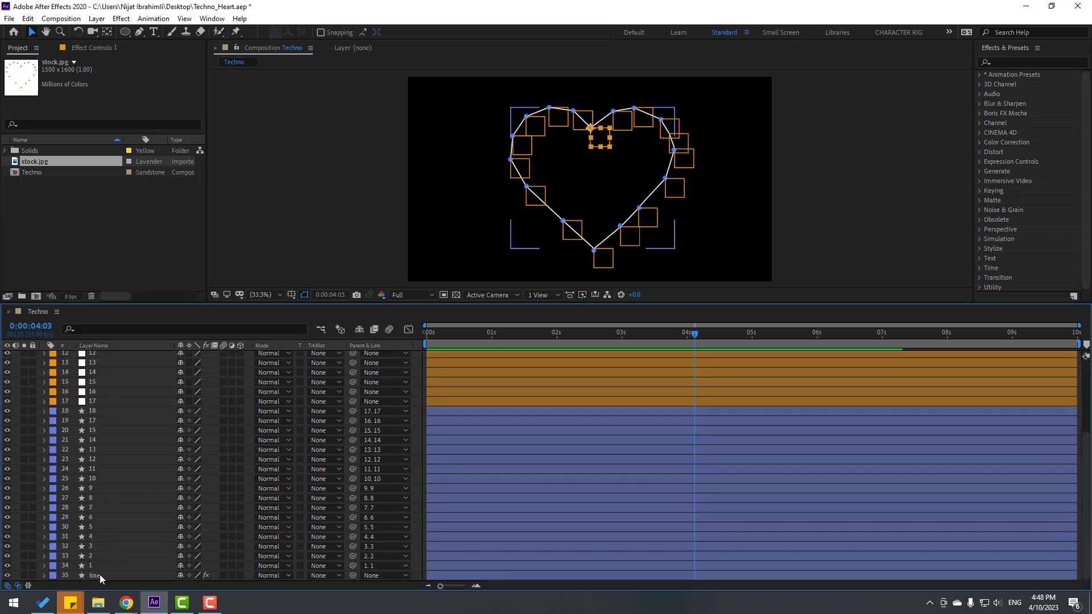
{"action": "right_click", "coordinate": [109, 438]}
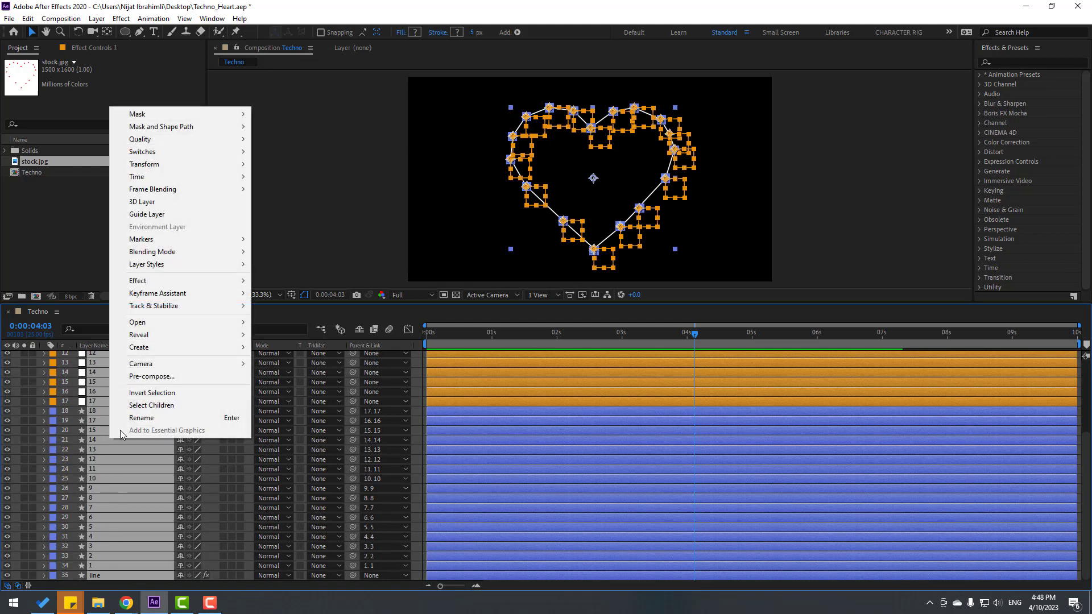
{"action": "left_click", "coordinate": [145, 373]}
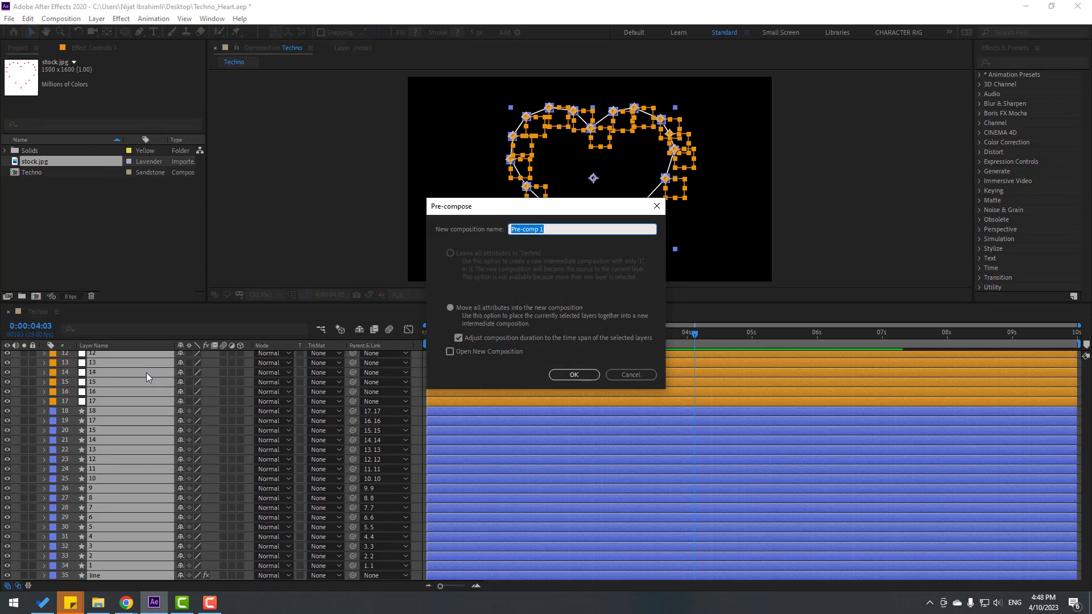
{"action": "type", "text": "Dots"}
{"action": "left_click", "coordinate": [451, 308]}
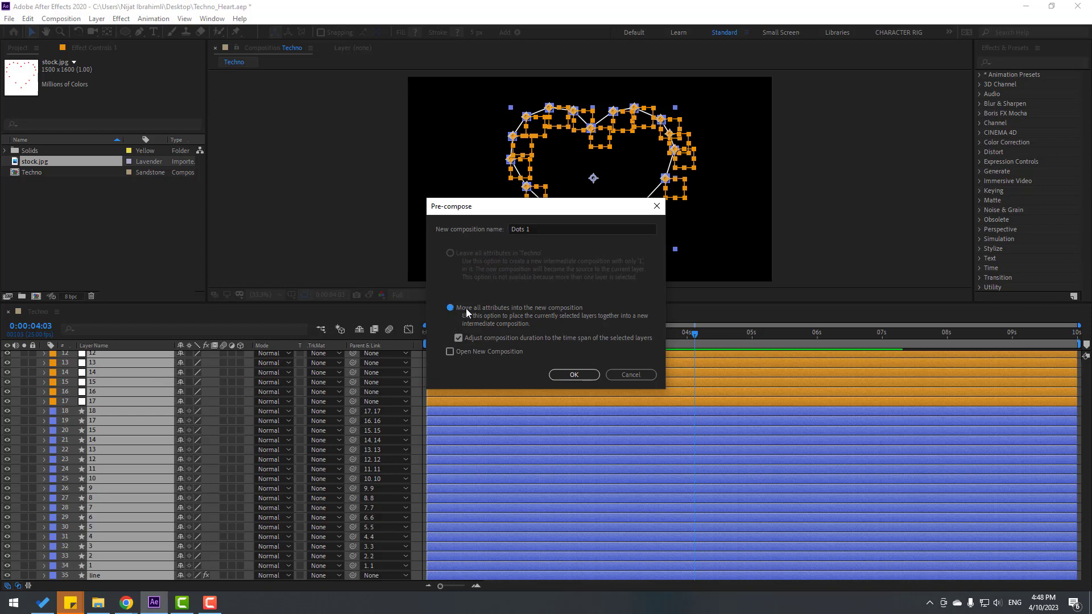
{"action": "left_click", "coordinate": [574, 375]}
{"action": "left_click", "coordinate": [426, 393]}
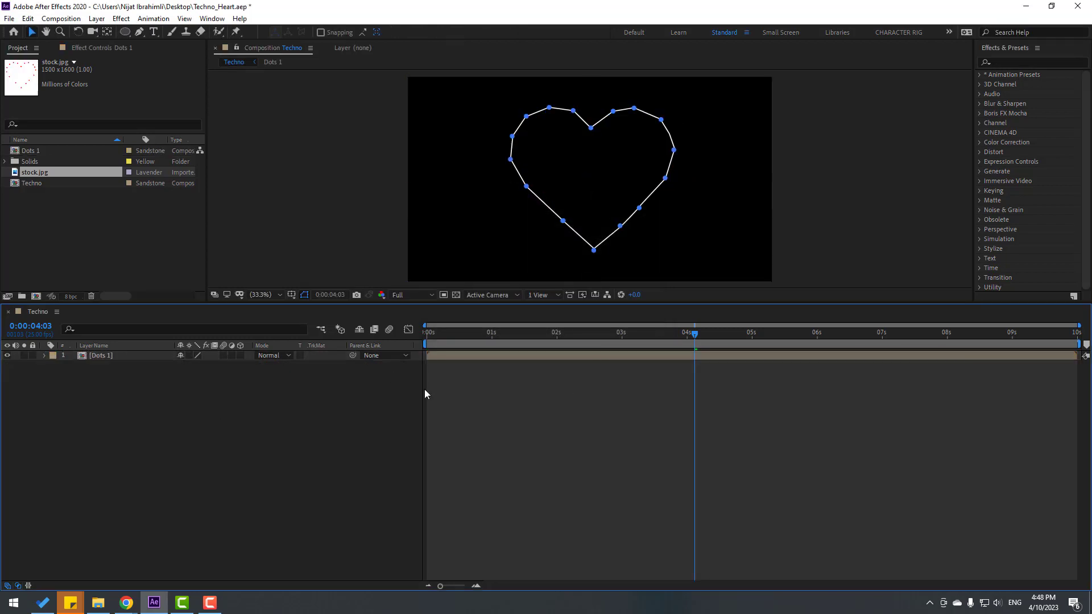
{"action": "left_click_drag", "start_coordinate": [656, 340], "coordinate": [432, 335]}
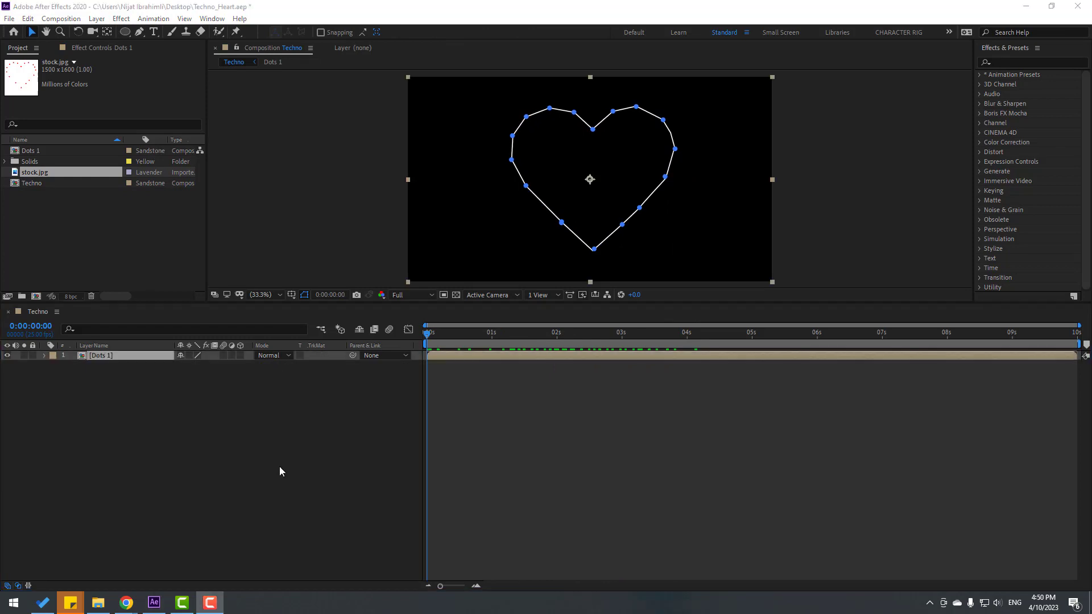
Find the Echo effect and apply it to the Dots 1 layer.
{"action": "left_click", "coordinate": [1020, 62]}
{"action": "type", "text": "echo"}
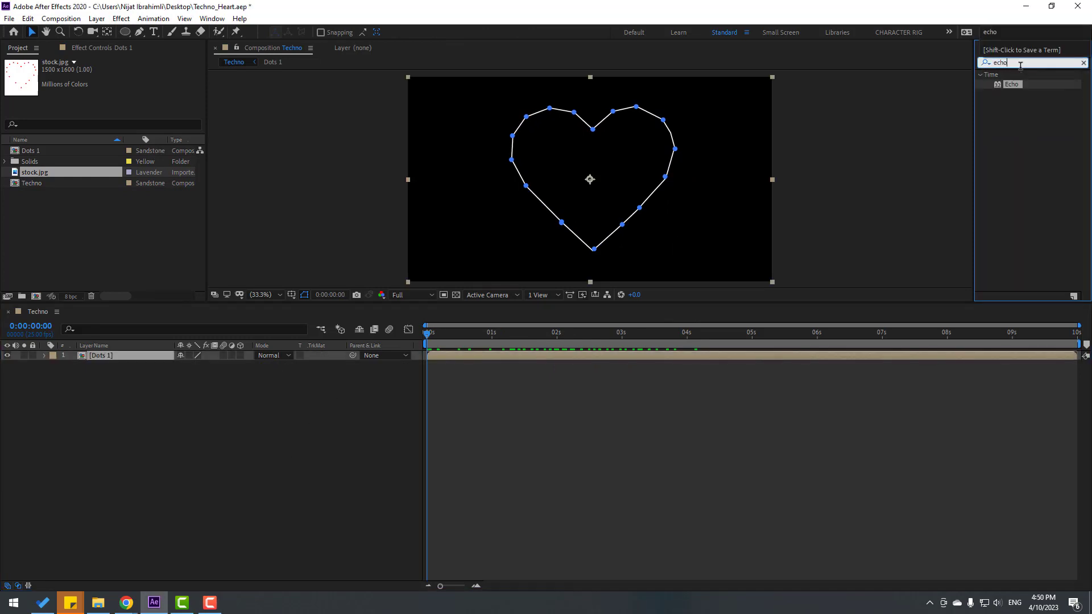
{"action": "left_click_drag", "start_coordinate": [1013, 91], "coordinate": [102, 360]}
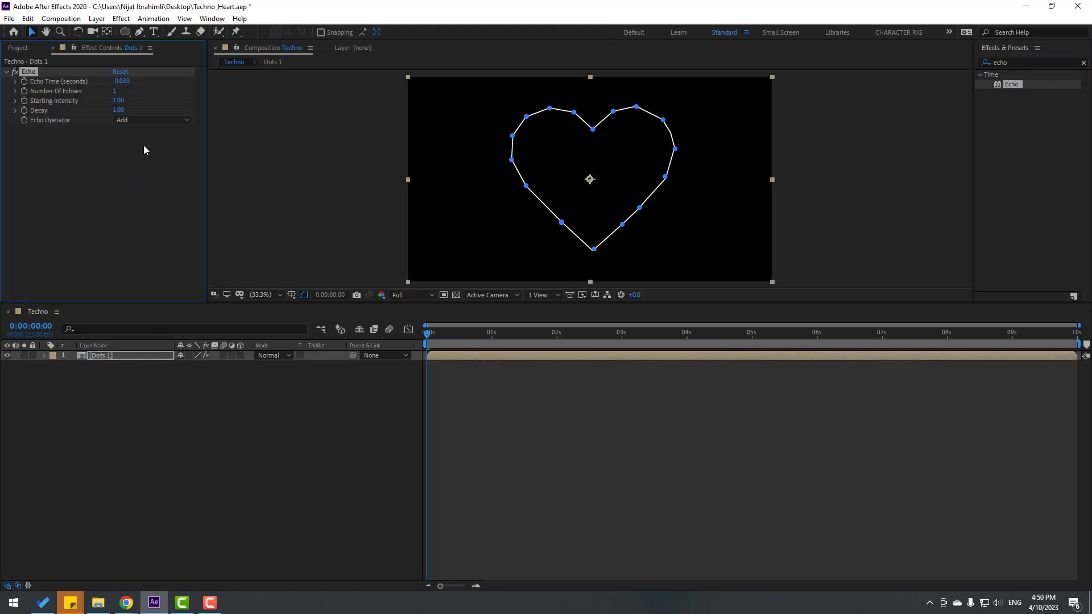
Set the Echo Time to 1 second, enlarge the viewer area and preview the echoed heart.
{"action": "left_click", "coordinate": [121, 80]}
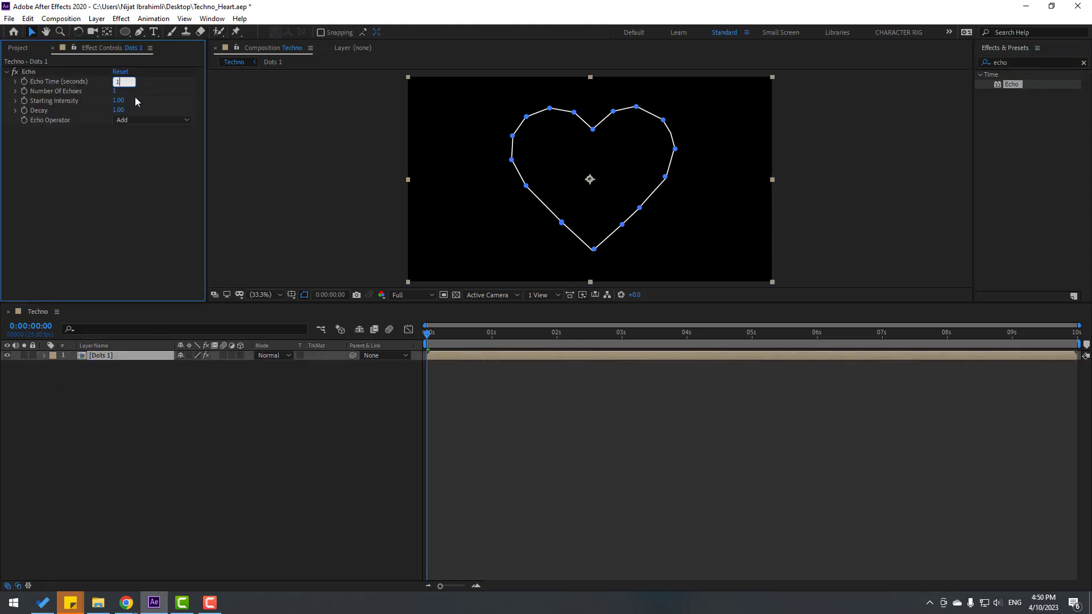
{"action": "type", "text": "1"}
{"action": "key", "text": "Return"}
{"action": "left_click_drag", "start_coordinate": [442, 301], "coordinate": [399, 404]}
{"action": "key", "text": "space"}
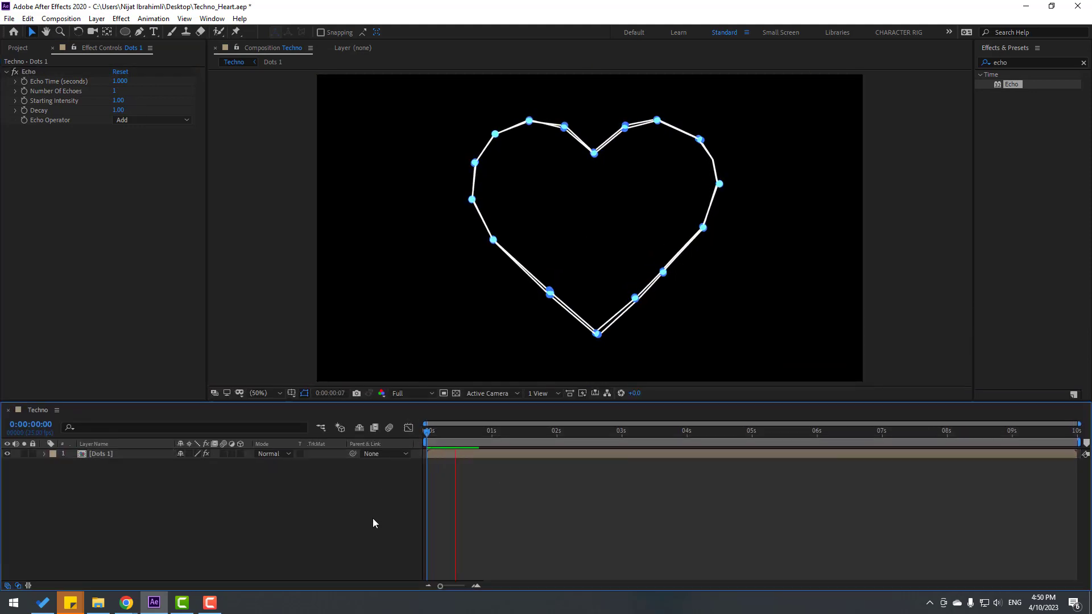
{"action": "left_click", "coordinate": [476, 430]}
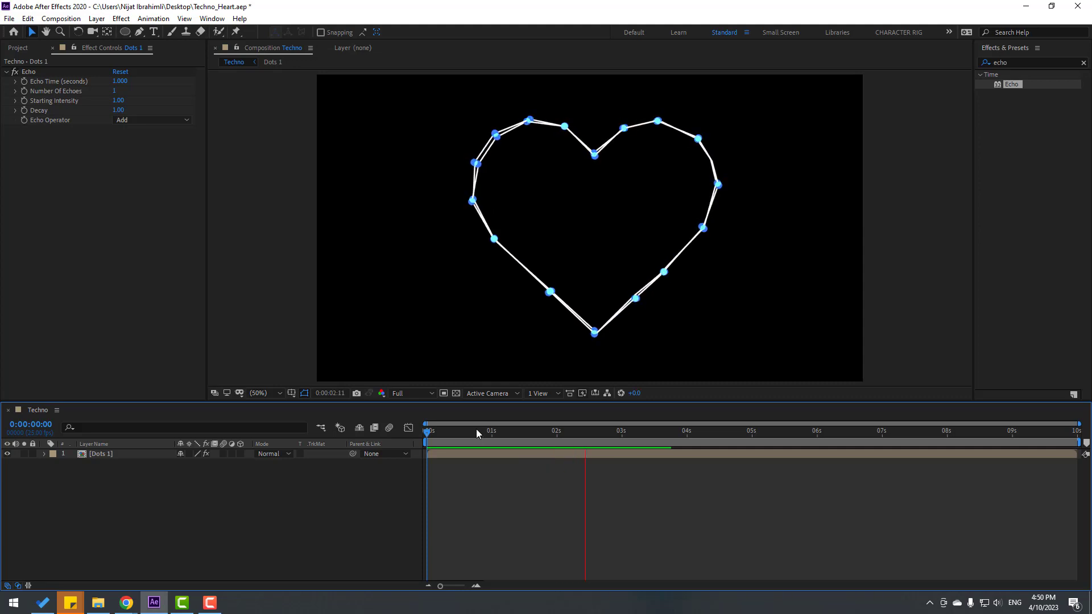
Try an Echo Time of 2 seconds, preview it, and set it back to 1 second for another preview.
{"action": "left_click", "coordinate": [120, 81]}
{"action": "type", "text": "2"}
{"action": "left_click", "coordinate": [137, 106]}
{"action": "key", "text": "space"}
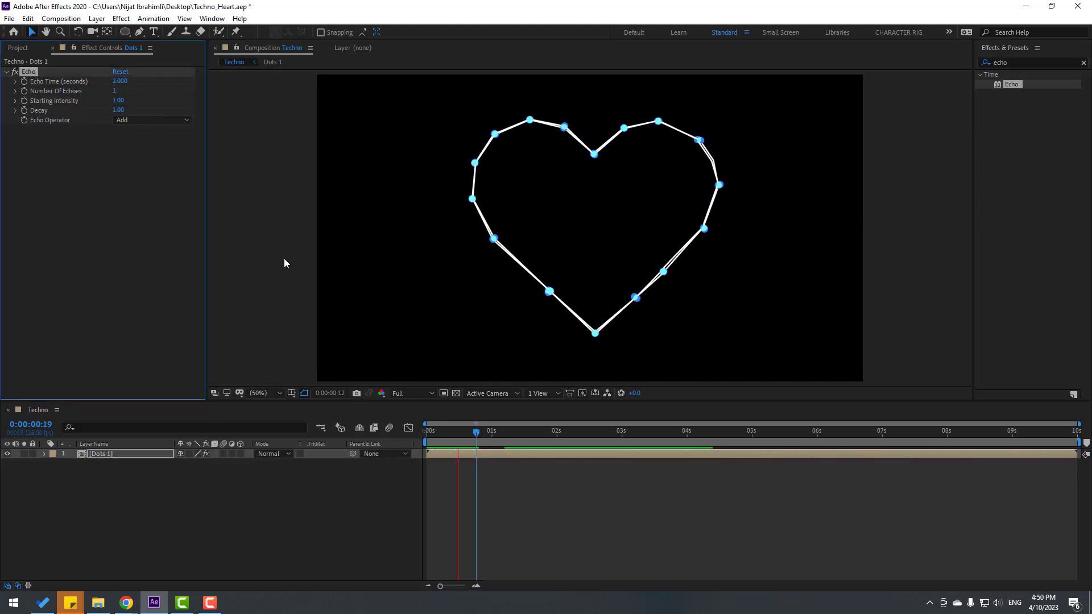
{"action": "key", "text": "space"}
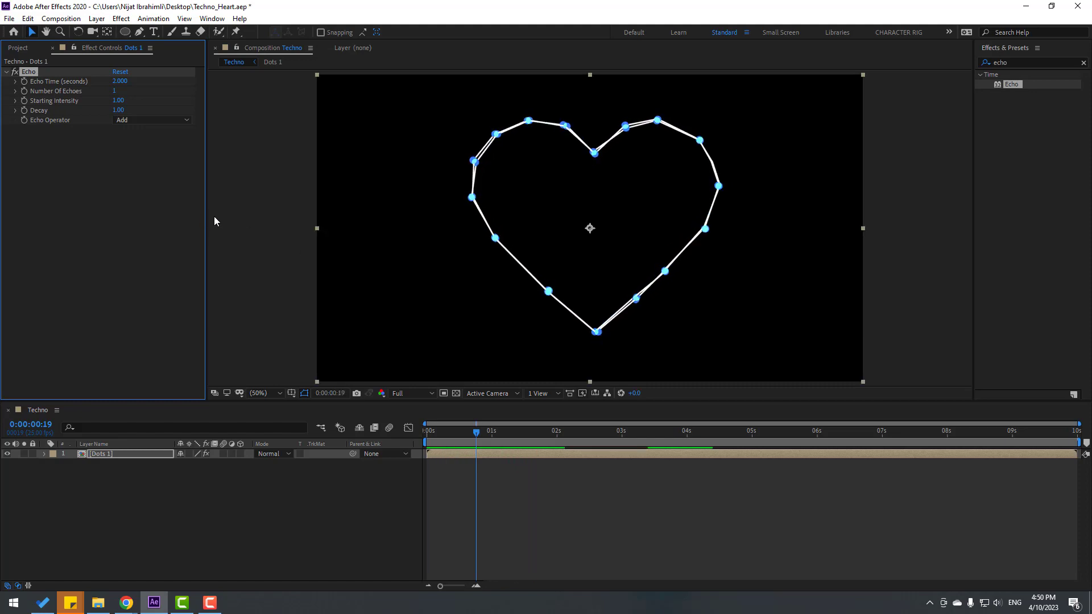
{"action": "left_click", "coordinate": [121, 81]}
{"action": "type", "text": "1"}
{"action": "key", "text": "Return"}
{"action": "key", "text": "space"}
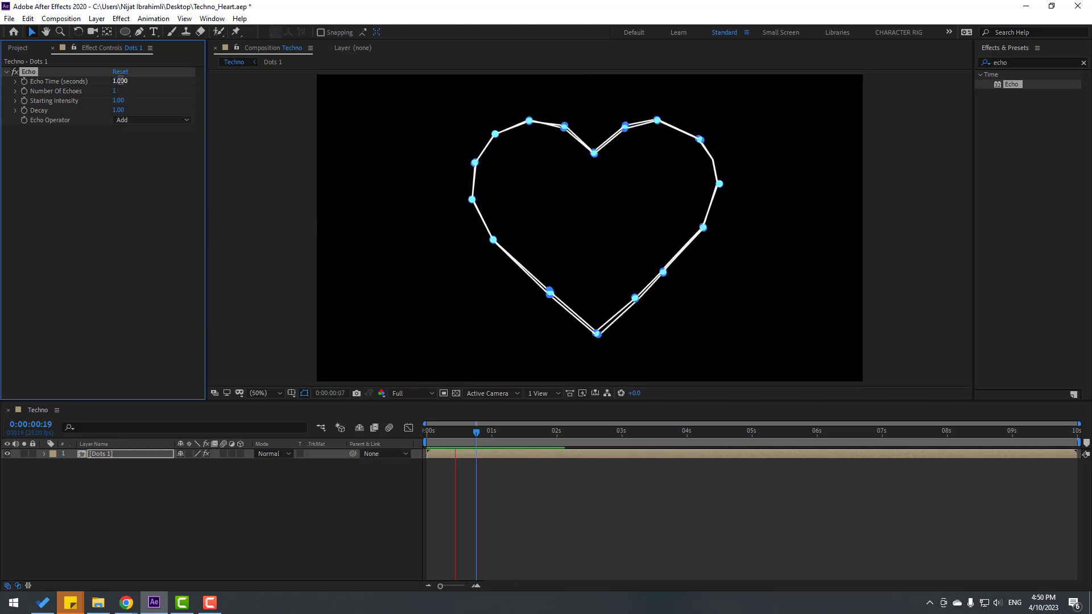
Set the Echo Time to 0.7 seconds and check the playback around the one-second mark.
{"action": "left_click", "coordinate": [120, 82]}
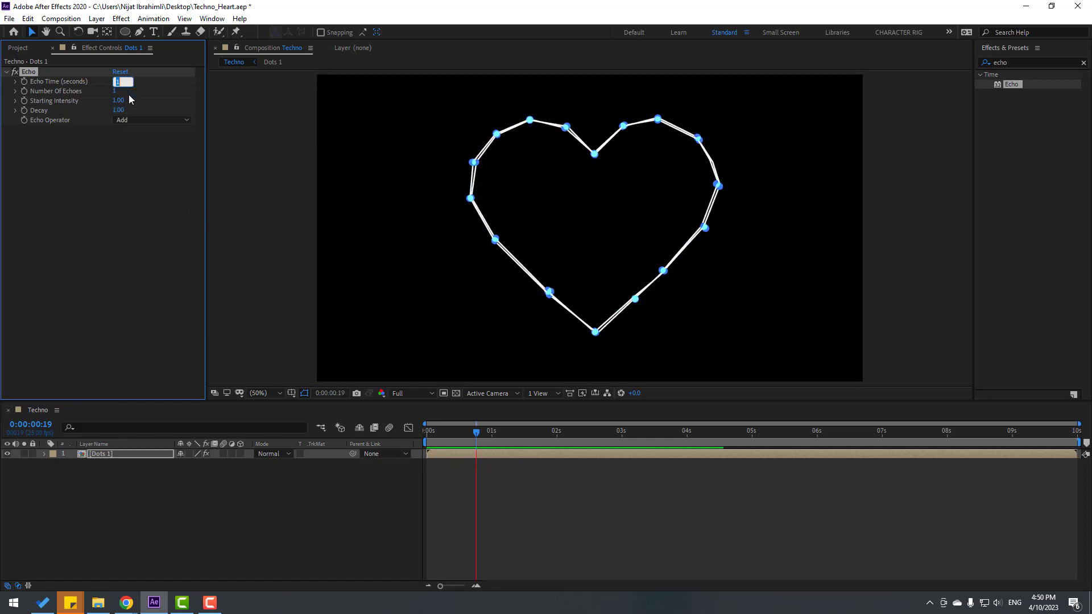
{"action": "type", "text": "0."}
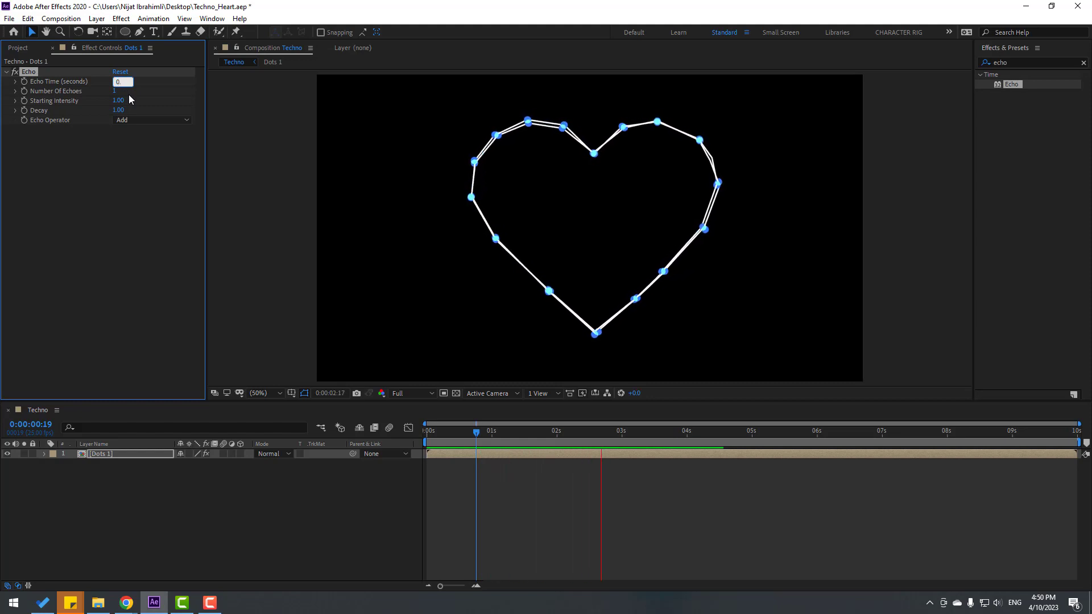
{"action": "type", "text": "7"}
{"action": "key", "text": "Return"}
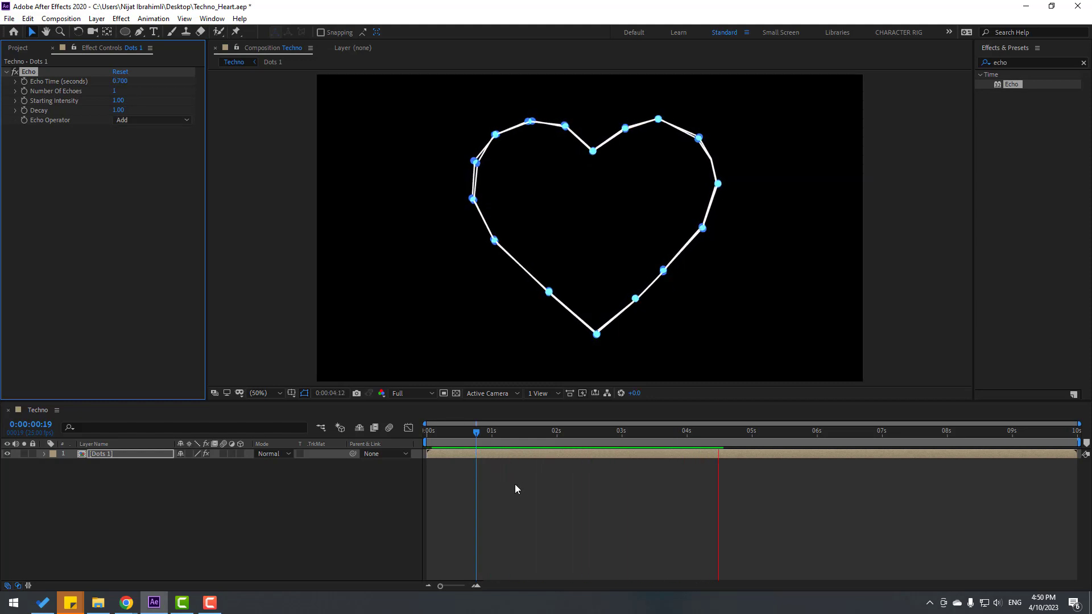
{"action": "left_click", "coordinate": [490, 432]}
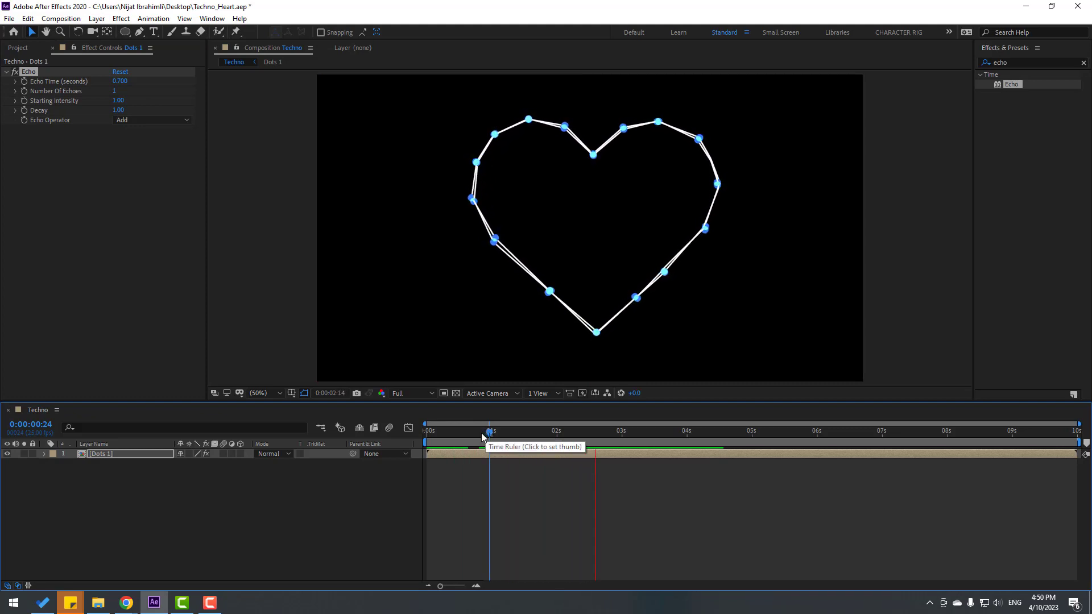
{"action": "left_click", "coordinate": [481, 436]}
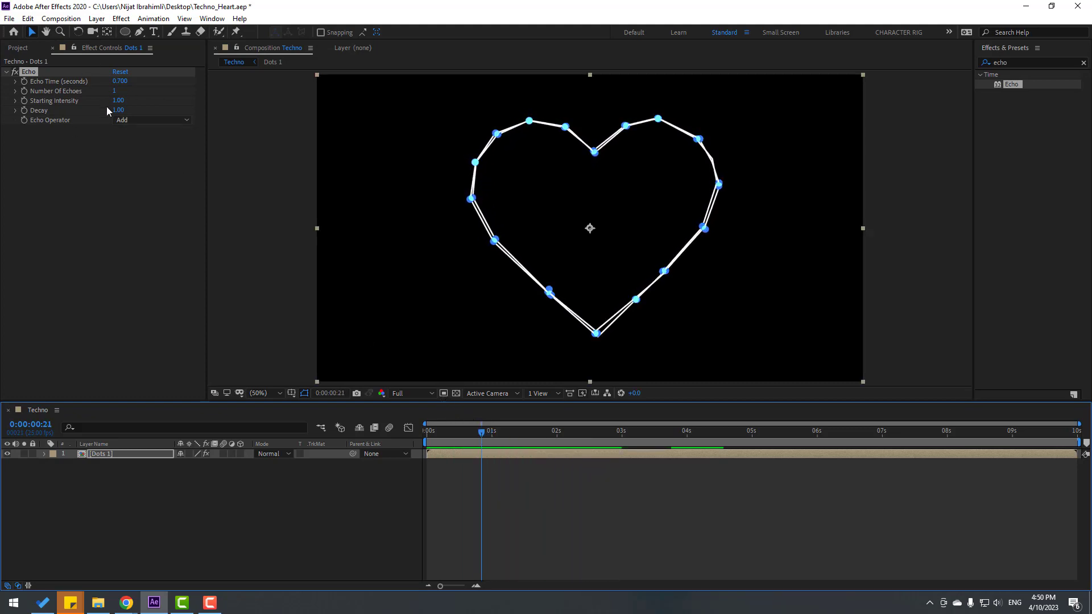
Create a black composition-sized solid named BG and place it below the Dots 1 layer.
{"action": "left_click", "coordinate": [110, 510]}
{"action": "right_click", "coordinate": [118, 492]}
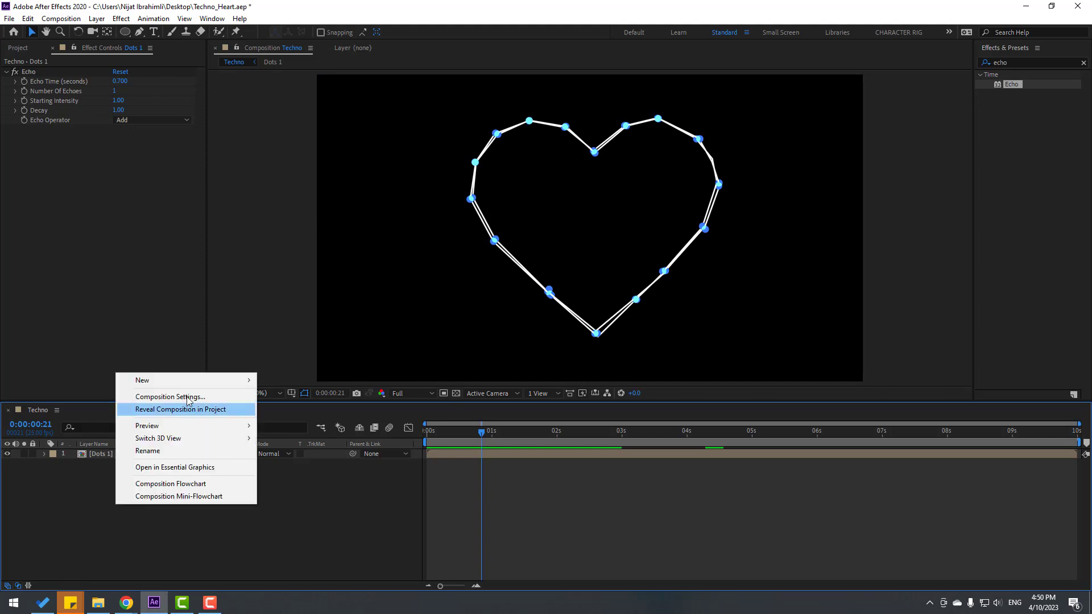
{"action": "mouse_move", "coordinate": [194, 380]}
{"action": "left_click", "coordinate": [304, 411]}
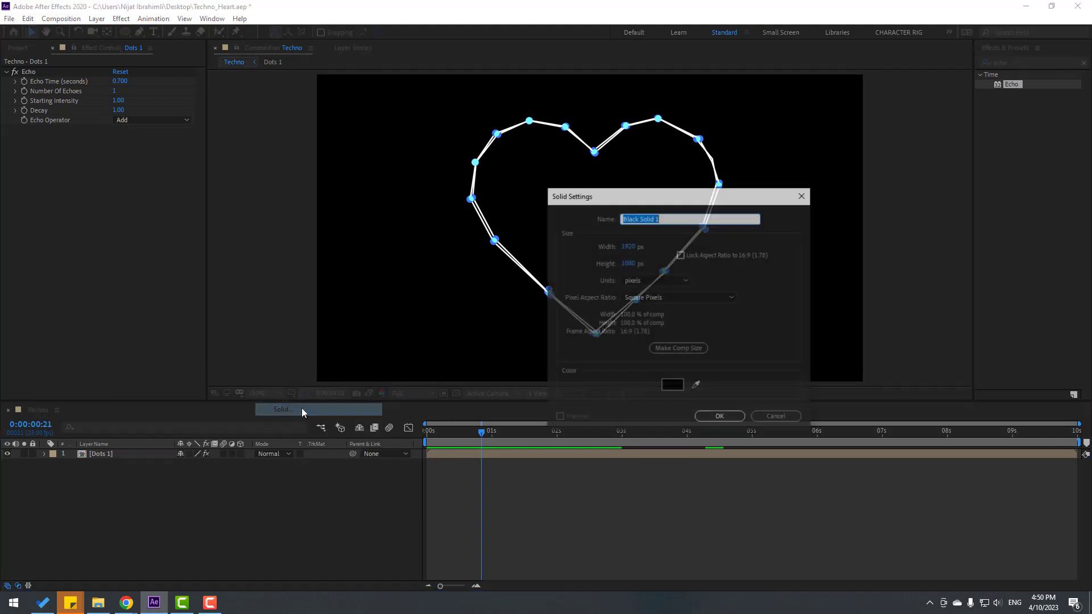
{"action": "type", "text": "BG"}
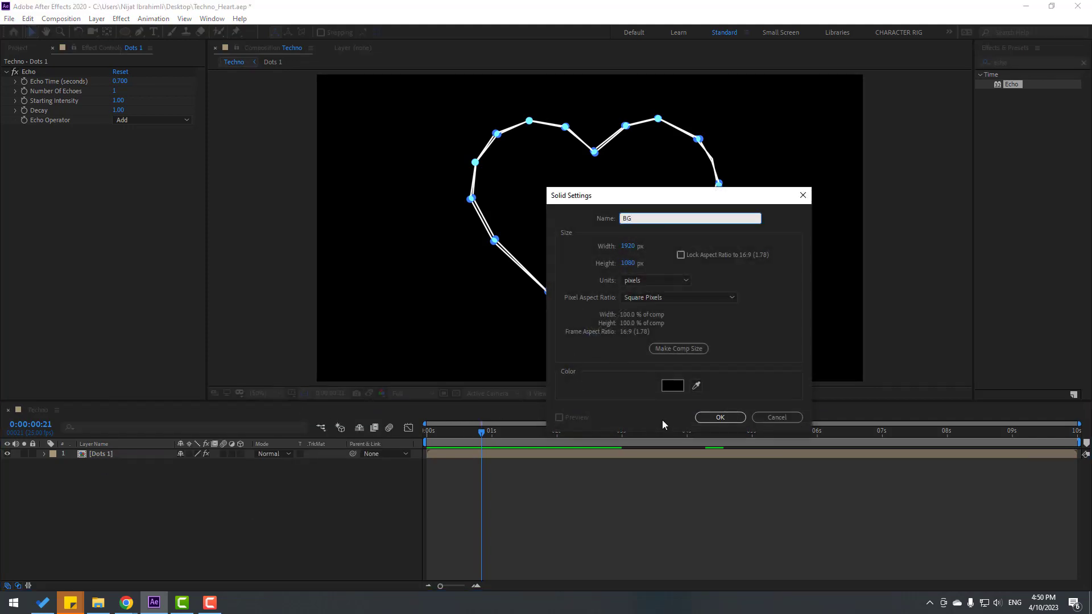
{"action": "left_click", "coordinate": [717, 416]}
{"action": "left_click_drag", "start_coordinate": [121, 458], "coordinate": [140, 483]}
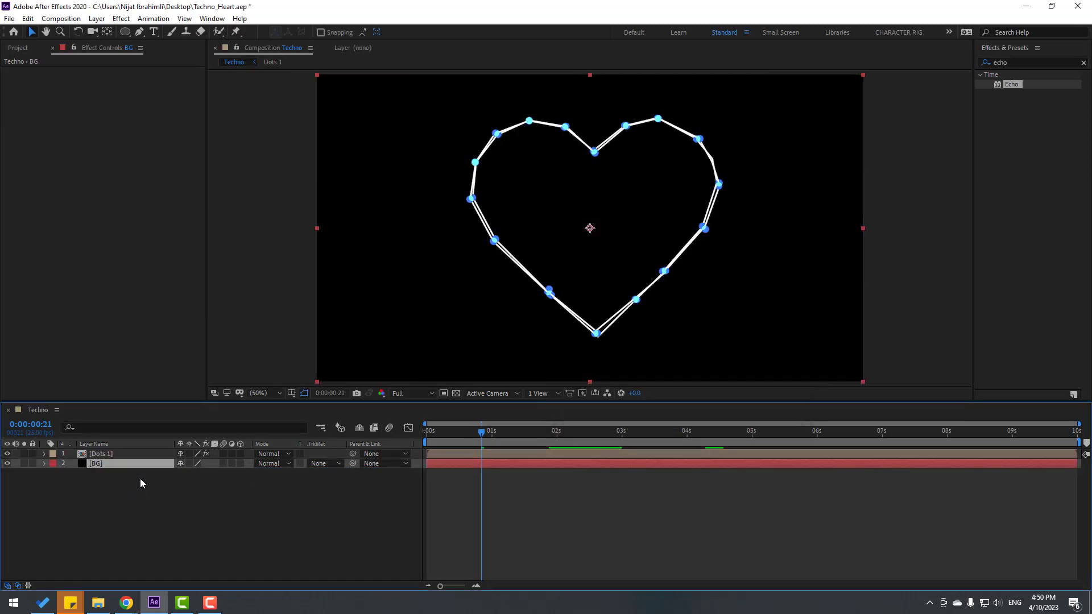
Find the Gradient Ramp effect and apply it to the BG layer.
{"action": "left_click", "coordinate": [984, 63]}
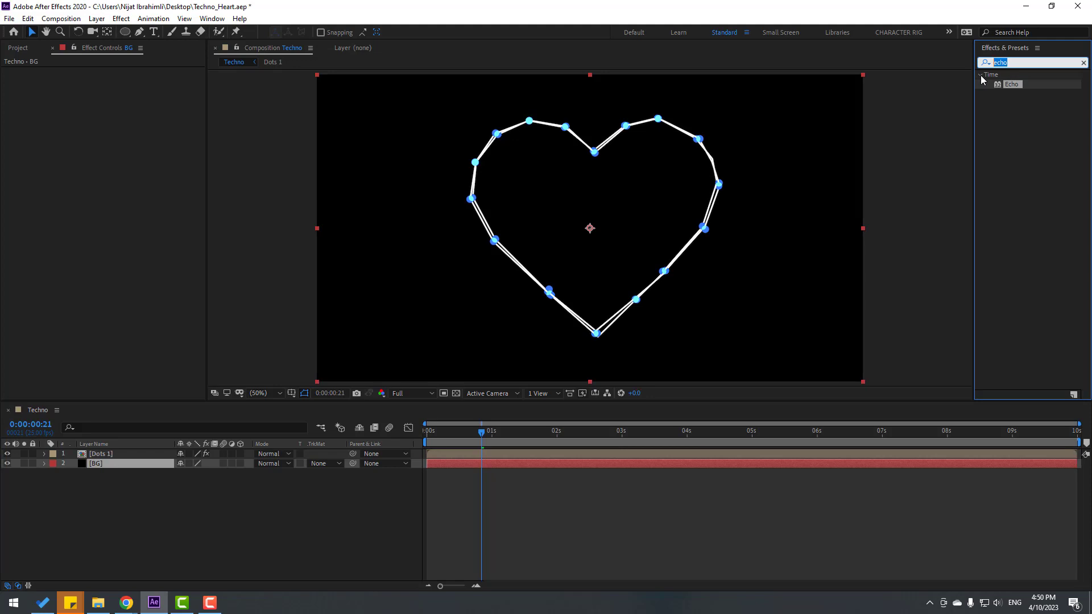
{"action": "type", "text": "gradi"}
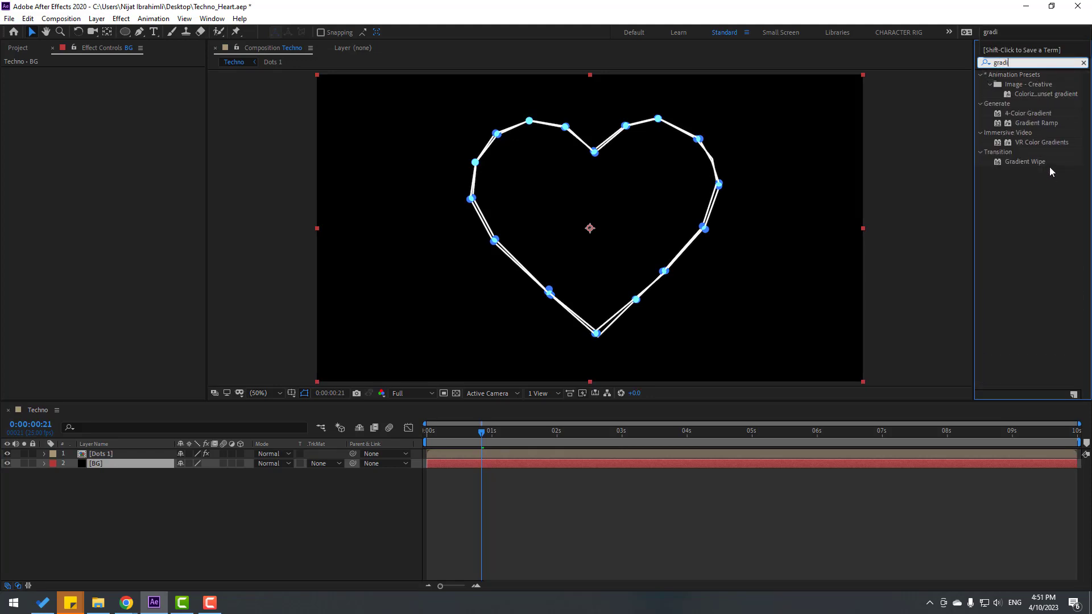
{"action": "left_click_drag", "start_coordinate": [1027, 123], "coordinate": [97, 469]}
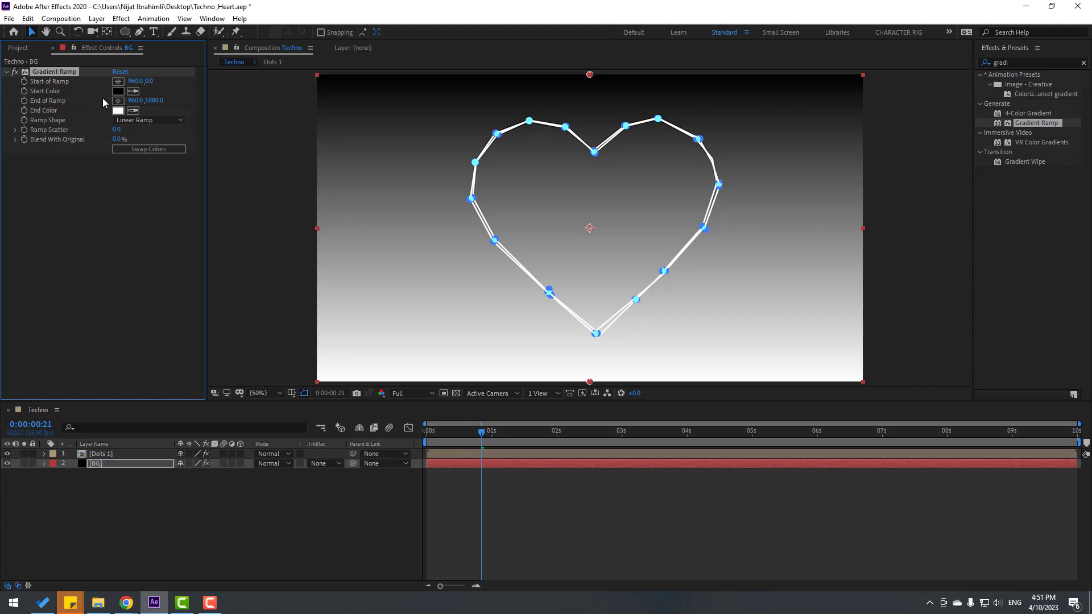
Set the gradient's start color to a dark blue and its end color to a dark teal.
{"action": "left_click", "coordinate": [119, 91]}
{"action": "left_click", "coordinate": [732, 488]}
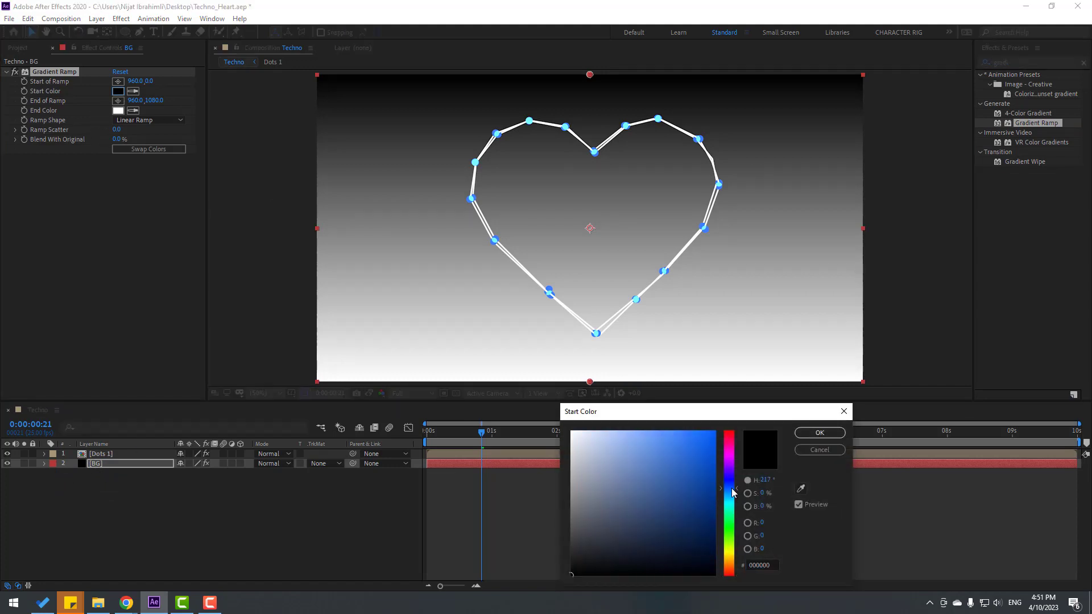
{"action": "left_click_drag", "start_coordinate": [695, 517], "coordinate": [714, 539]}
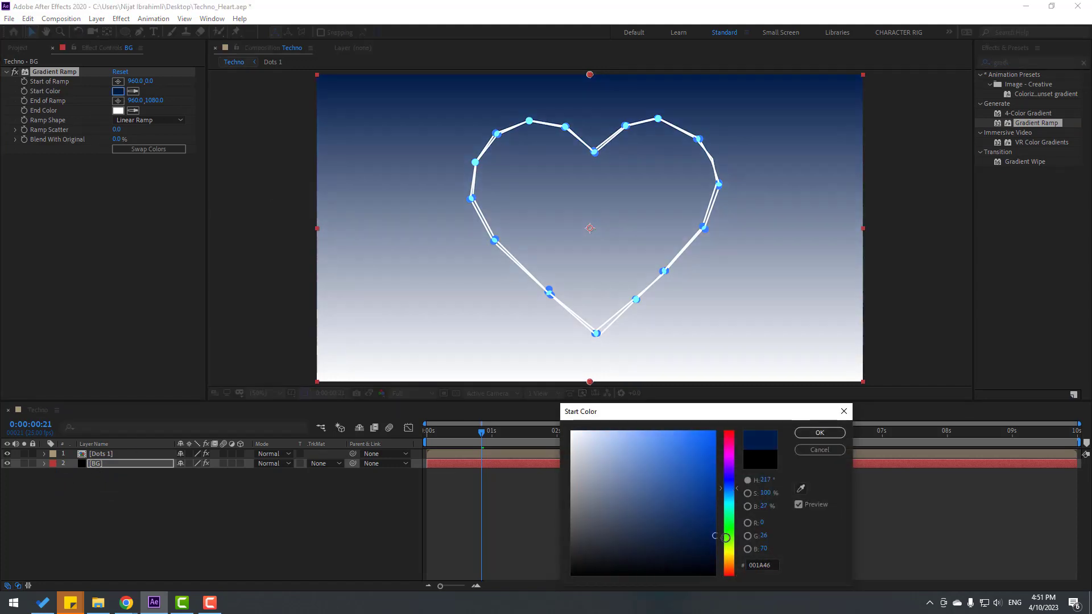
{"action": "left_click", "coordinate": [804, 440]}
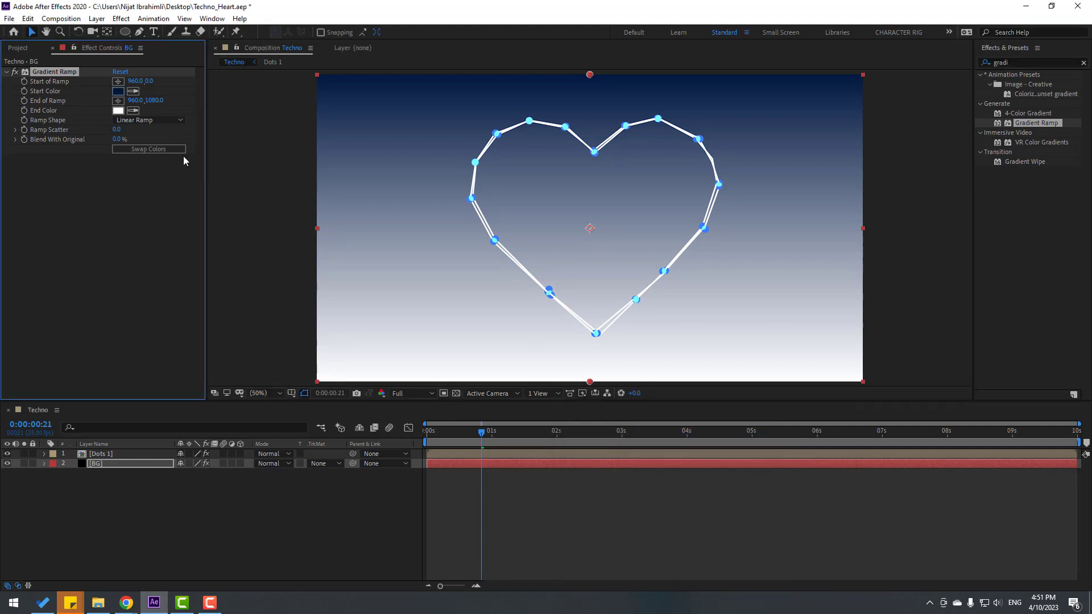
{"action": "left_click", "coordinate": [118, 111]}
{"action": "left_click", "coordinate": [728, 498]}
{"action": "left_click_drag", "start_coordinate": [686, 462], "coordinate": [716, 533]}
{"action": "left_click", "coordinate": [807, 432]}
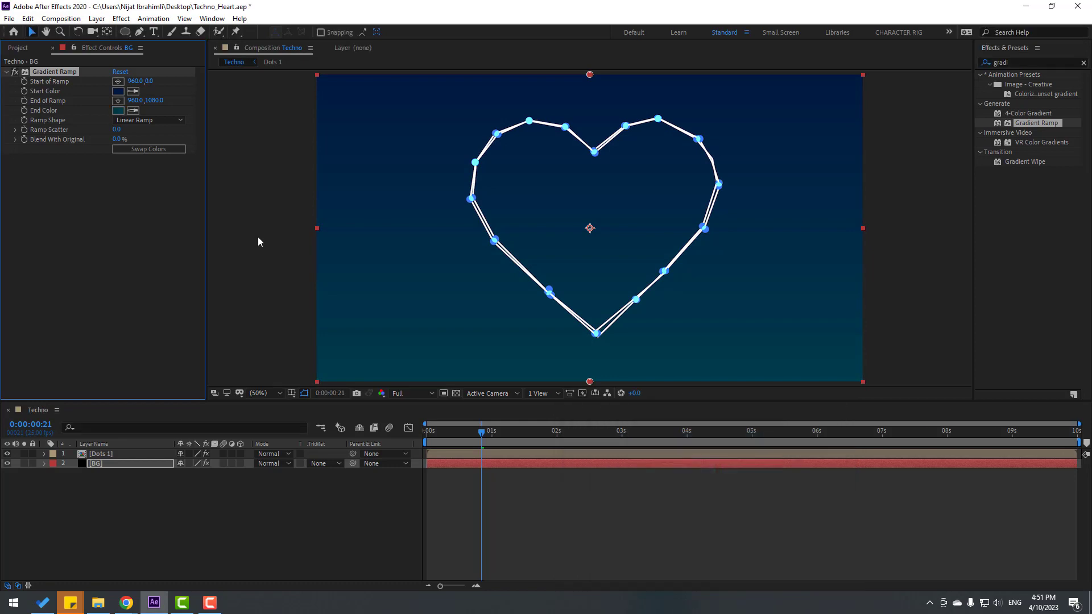
Change the Ramp Shape to Radial Ramp and swap the gradient's start and end colors.
{"action": "left_click", "coordinate": [126, 121]}
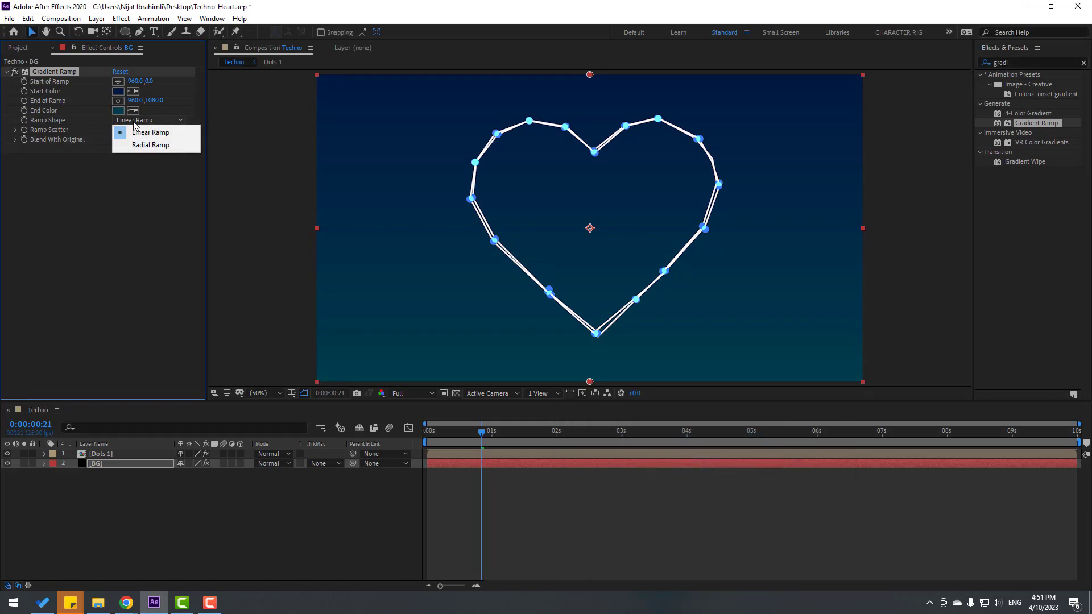
{"action": "left_click", "coordinate": [150, 145]}
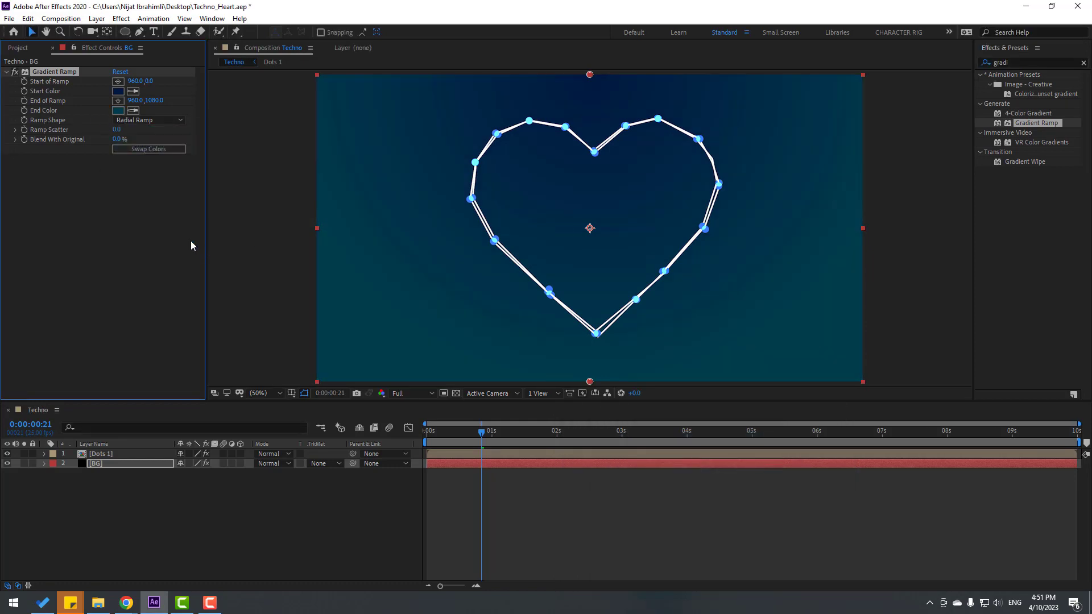
{"action": "left_click", "coordinate": [133, 151]}
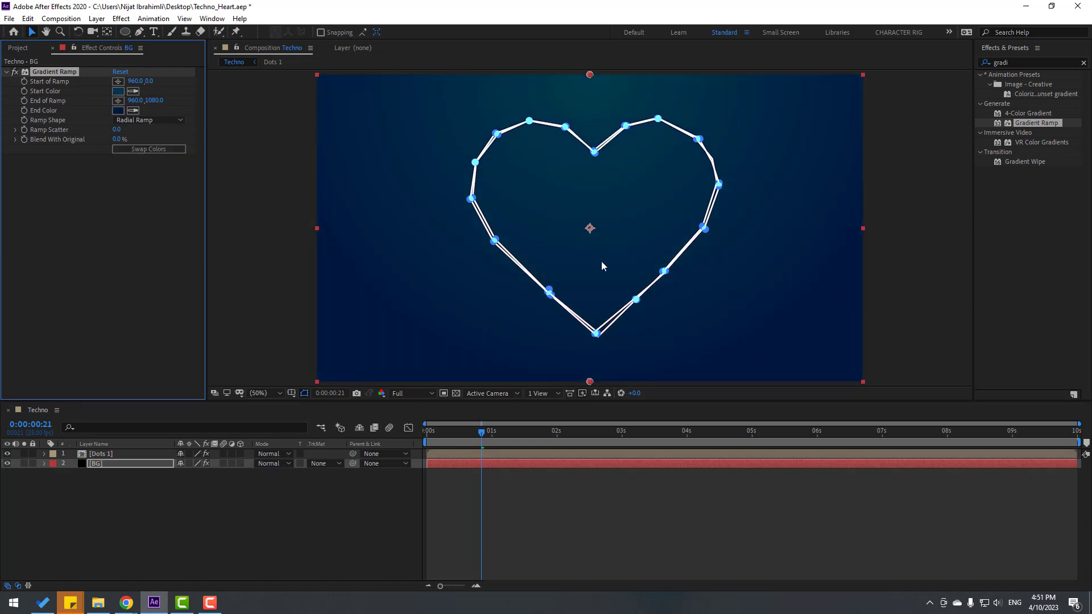
Move the ramp's end point below the frame to about 938, 1488 and its start point near the center at about 960, 504.
{"action": "scroll", "coordinate": [602, 262], "scroll_direction": "down", "scroll_amount": 4}
{"action": "left_click_drag", "start_coordinate": [589, 266], "coordinate": [588, 286]}
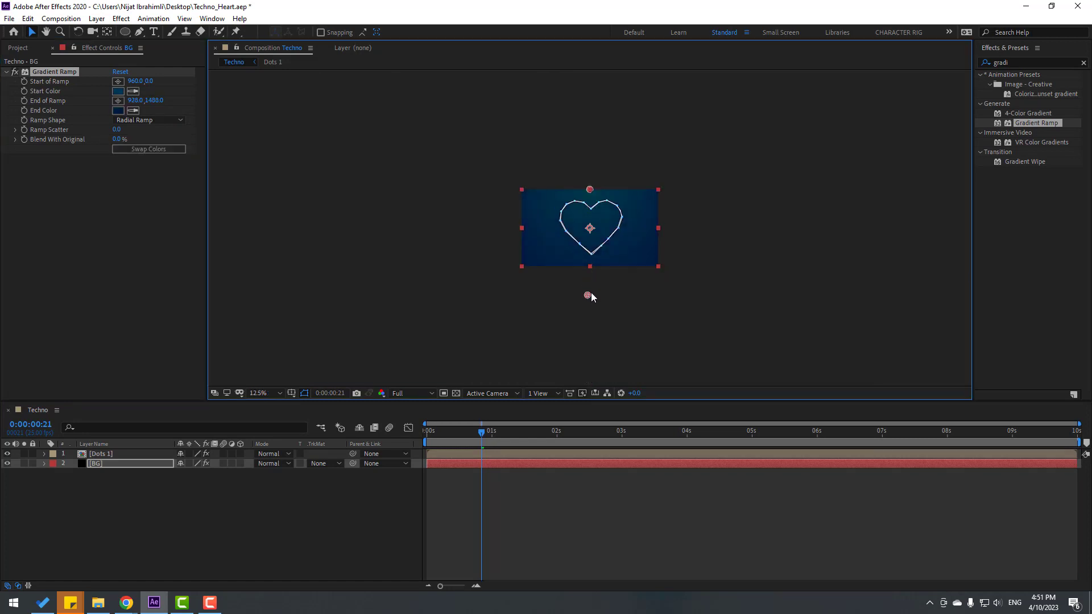
{"action": "left_click_drag", "start_coordinate": [589, 190], "coordinate": [589, 211]}
{"action": "scroll", "coordinate": [605, 271], "scroll_direction": "up", "scroll_amount": 4}
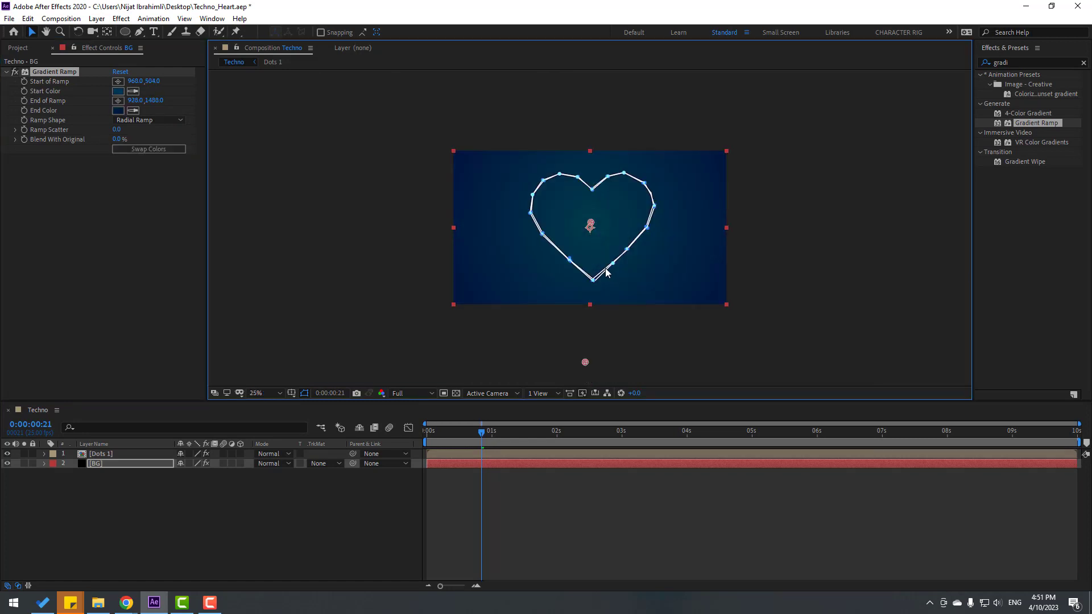
Darken the gradient's start color on the BG layer to a deep teal, about RGB 8, 51, 62.
{"action": "left_click", "coordinate": [119, 91]}
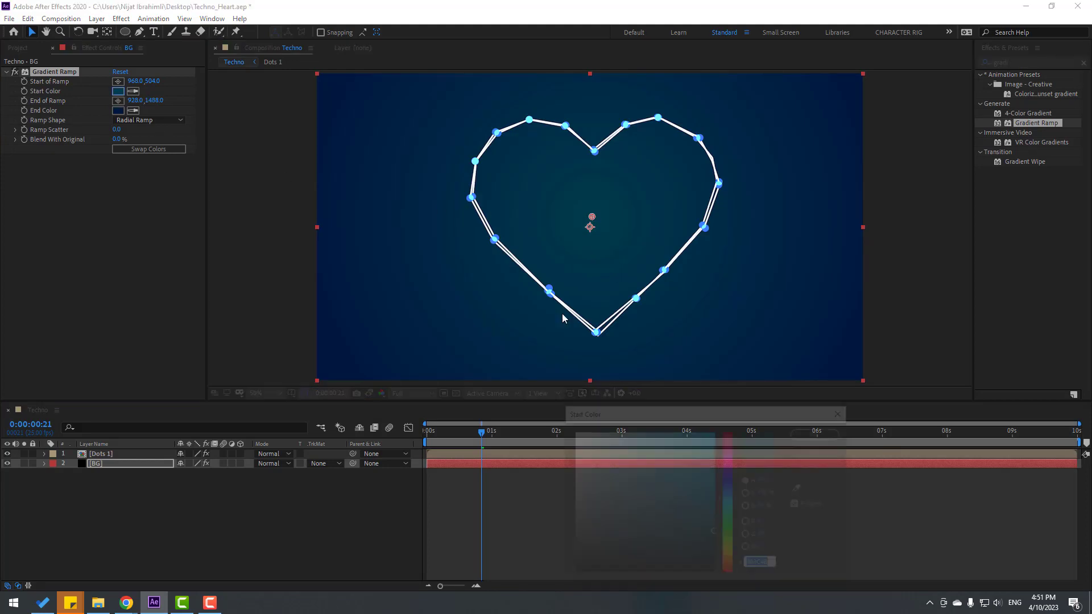
{"action": "mouse_move", "coordinate": [705, 536]}
{"action": "left_mouse_down"}
{"action": "mouse_move", "coordinate": [717, 550]}
{"action": "mouse_move", "coordinate": [728, 544]}
{"action": "mouse_move", "coordinate": [685, 532]}
{"action": "mouse_move", "coordinate": [702, 538]}
{"action": "left_mouse_up"}
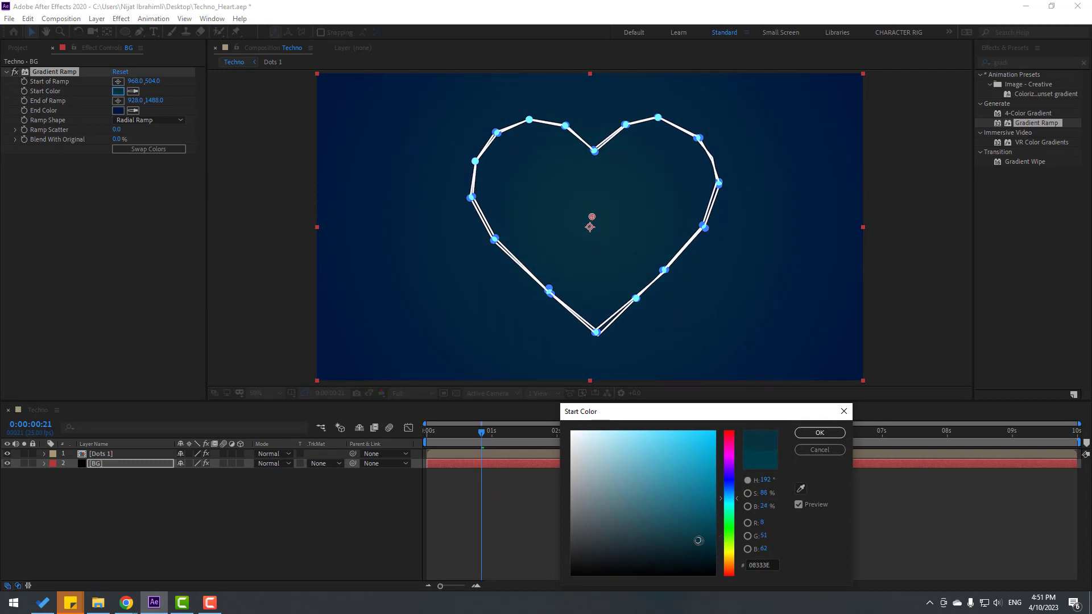
{"action": "left_click", "coordinate": [818, 433]}
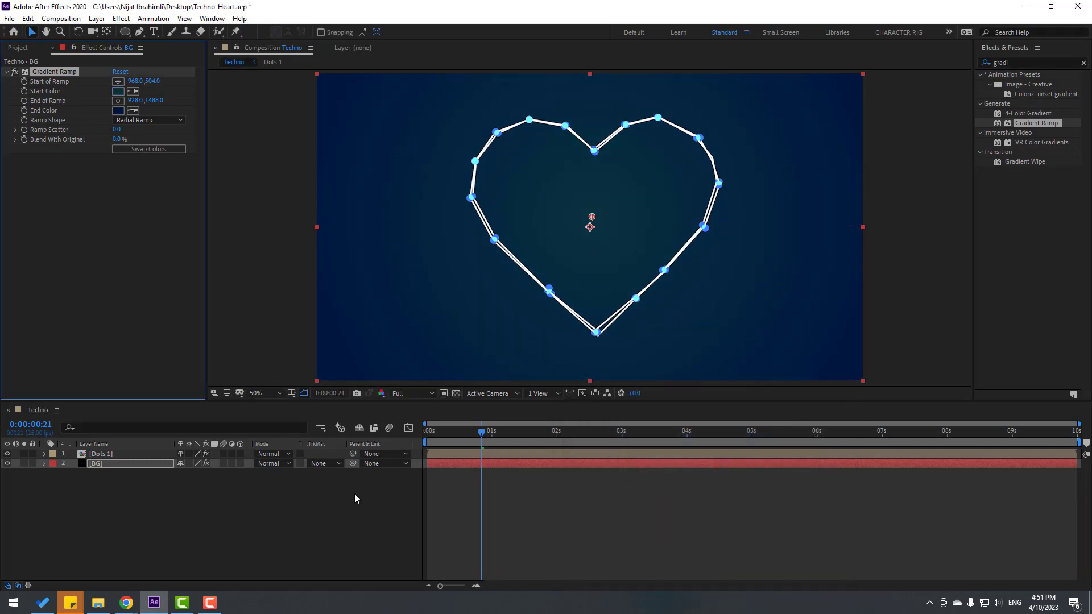
Duplicate the BG layer, rename the upper copy as grid, and delete its Gradient Ramp effect.
{"action": "left_click", "coordinate": [120, 509]}
{"action": "left_click", "coordinate": [93, 465]}
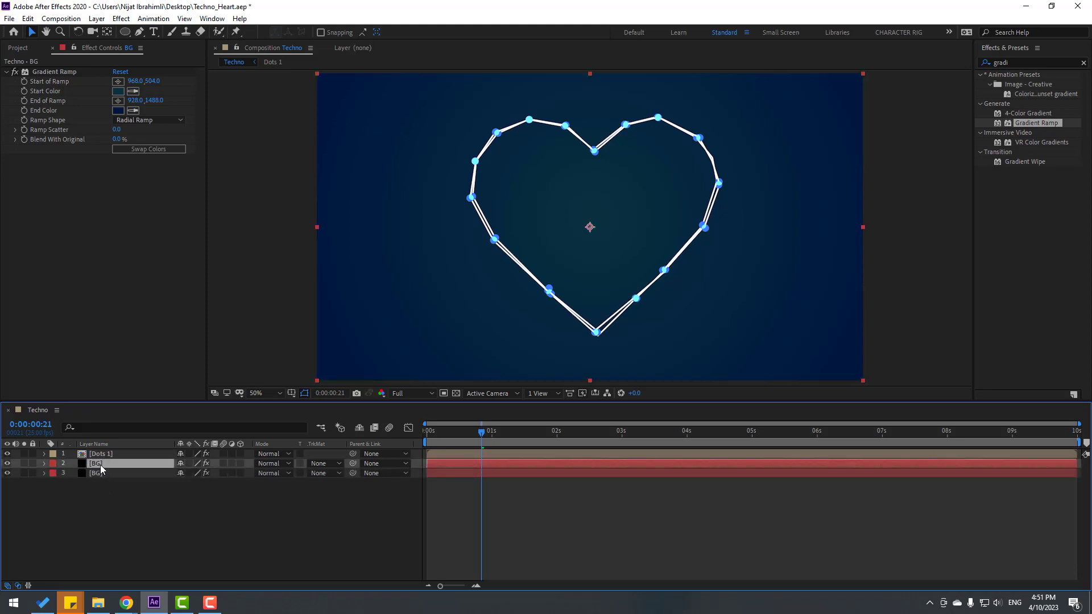
{"action": "key", "text": "Return"}
{"action": "key", "text": "Return"}
{"action": "left_click", "coordinate": [55, 75]}
{"action": "key", "text": "Delete"}
Find the Grid effect and apply it to the grid layer.
{"action": "left_click", "coordinate": [1014, 63]}
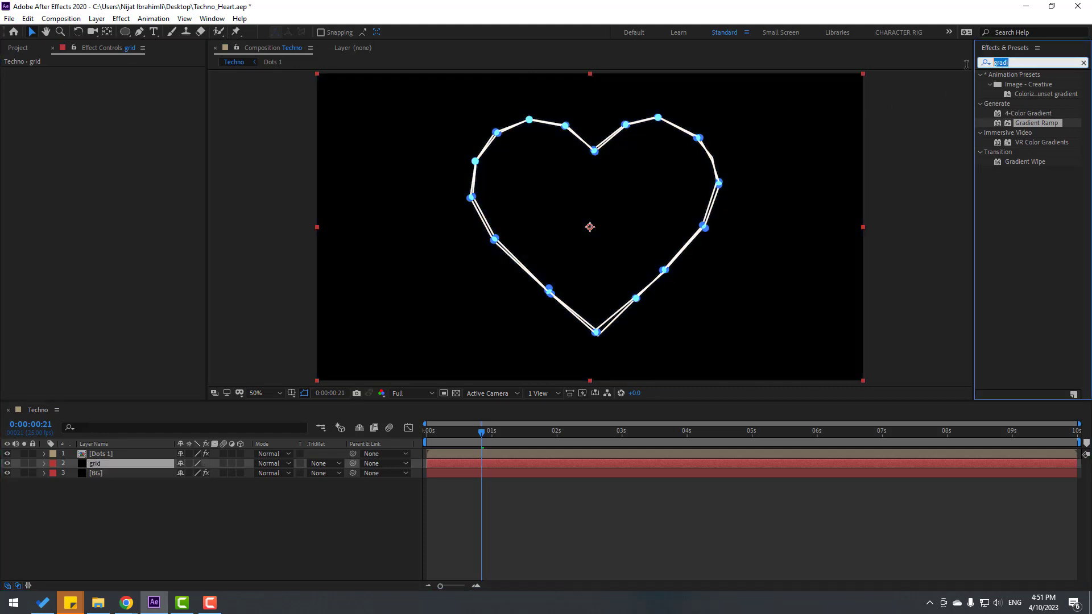
{"action": "type", "text": "grid"}
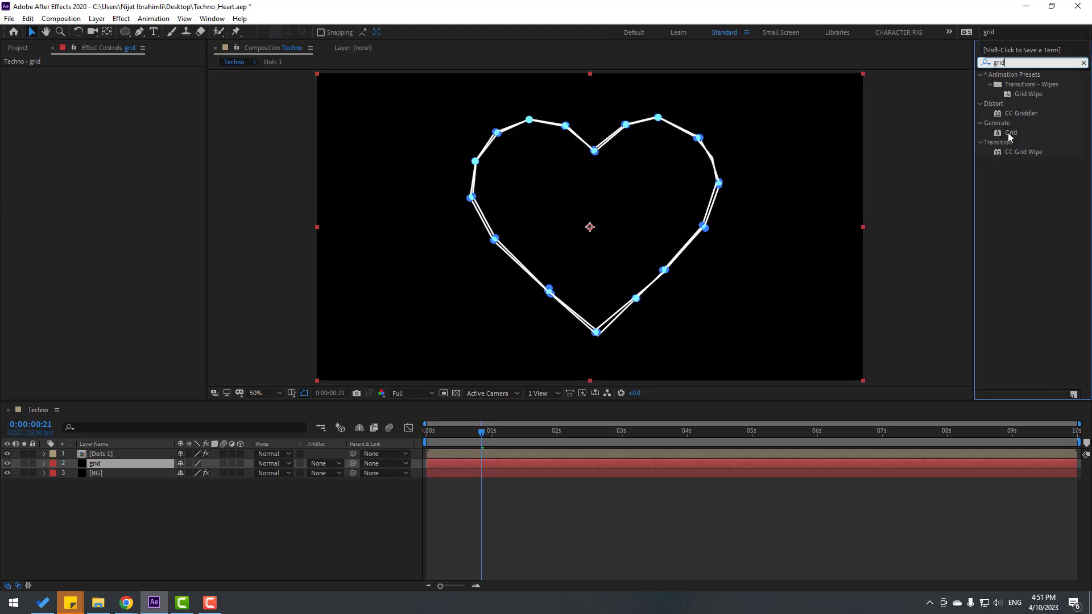
{"action": "left_click_drag", "start_coordinate": [1009, 137], "coordinate": [96, 465]}
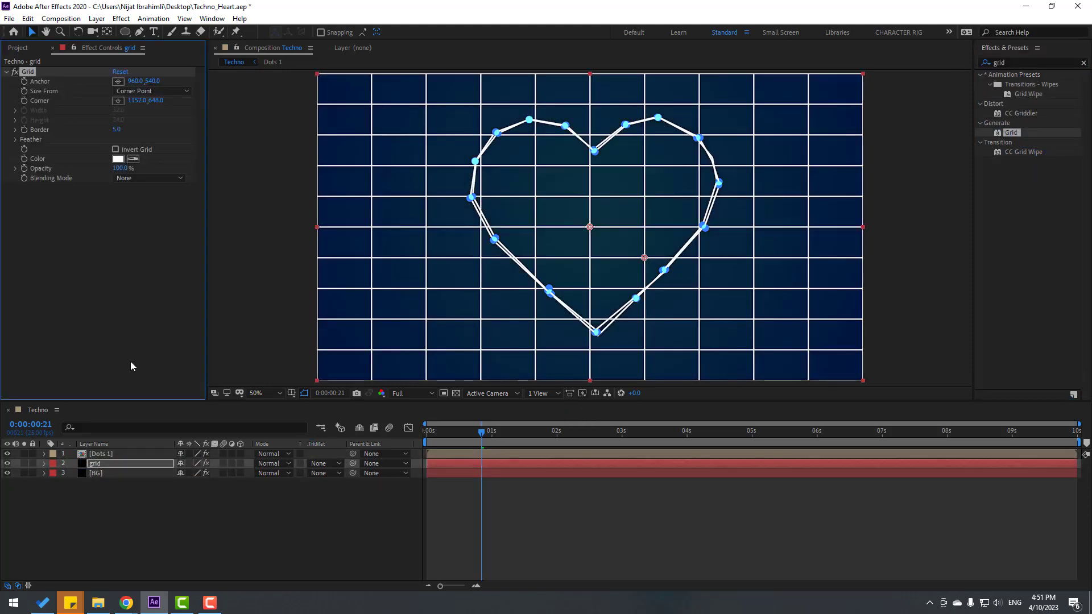
Set the grid's Size From to Width Slider with a width of 48 and 6% opacity, and preview the composition.
{"action": "left_click", "coordinate": [128, 92]}
{"action": "left_click", "coordinate": [166, 121]}
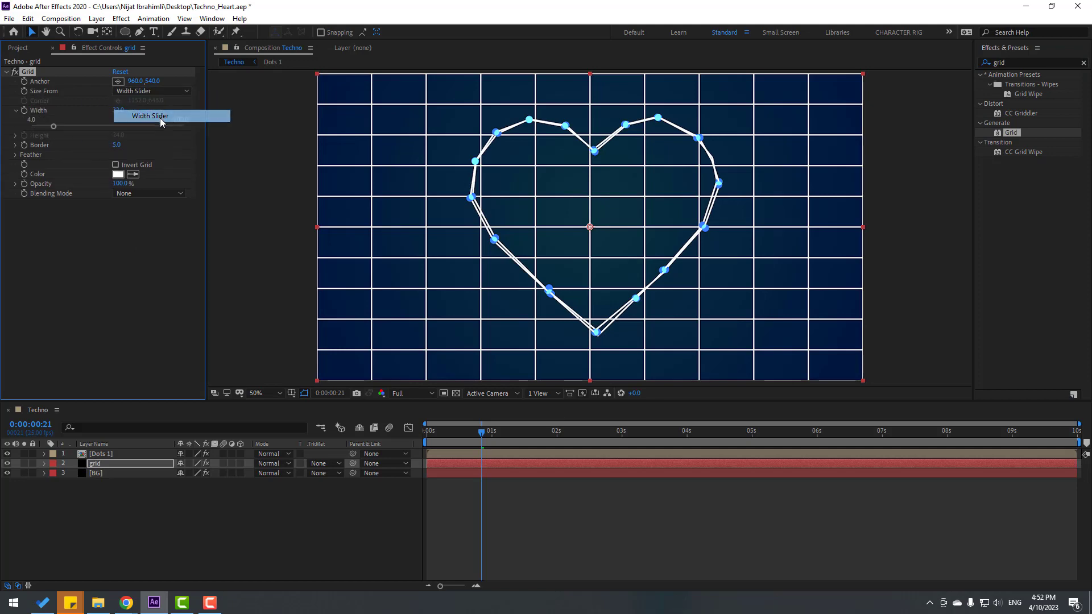
{"action": "left_click_drag", "start_coordinate": [54, 131], "coordinate": [66, 131]}
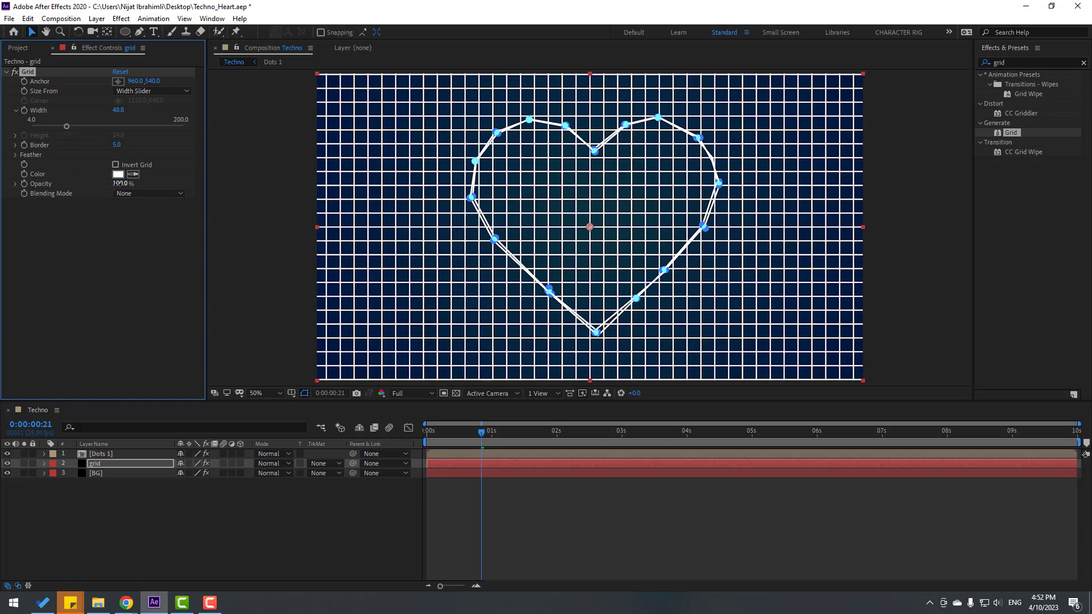
{"action": "left_click_drag", "start_coordinate": [120, 183], "coordinate": [71, 192]}
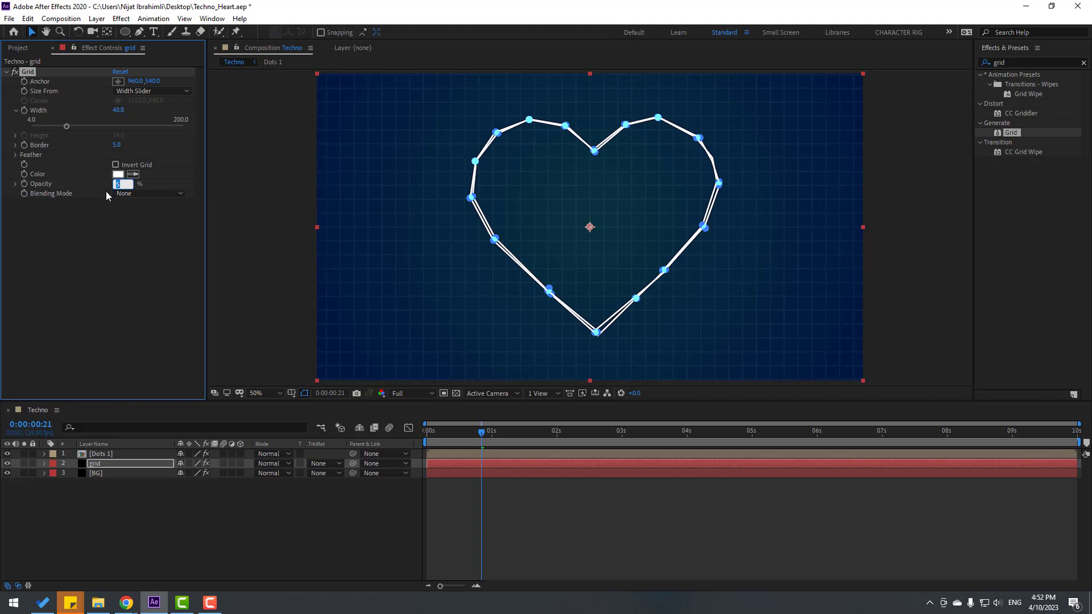
{"action": "left_click", "coordinate": [334, 508]}
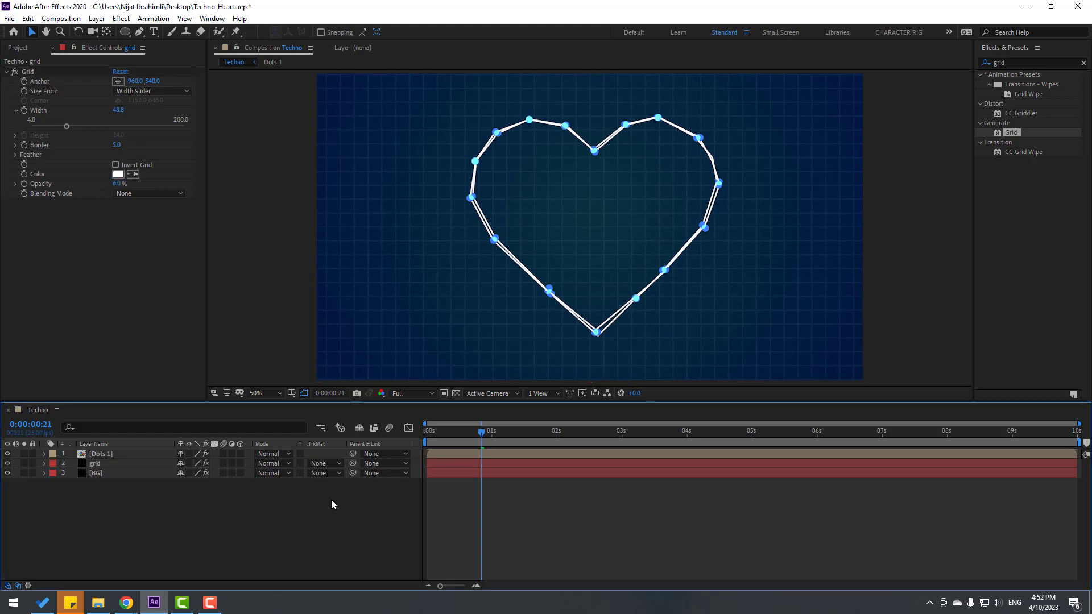
{"action": "key", "text": "space"}
{"action": "left_click", "coordinate": [462, 434]}
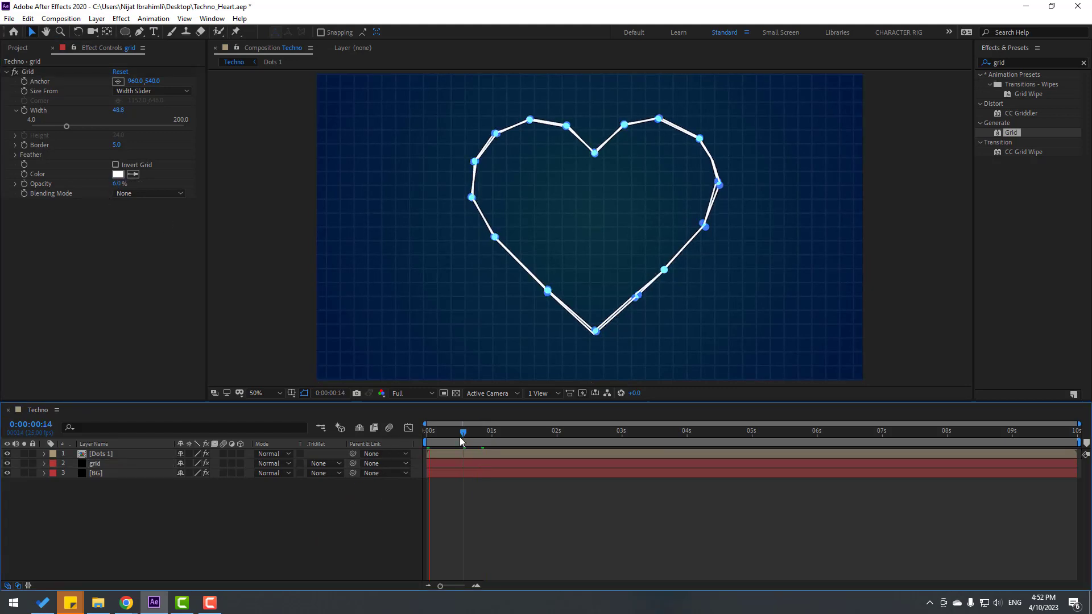
{"action": "left_click", "coordinate": [472, 436]}
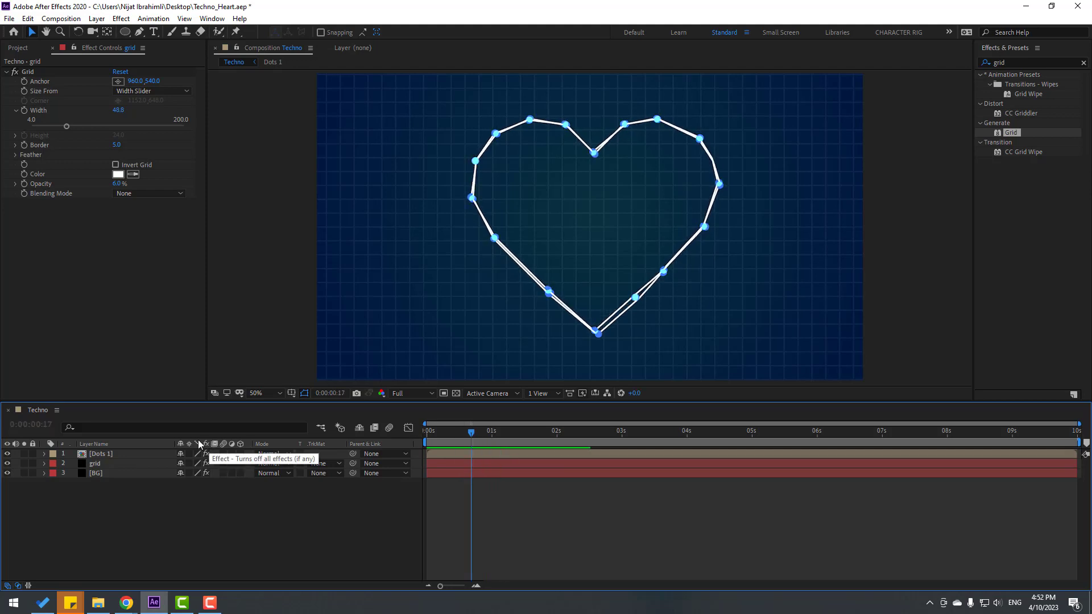
Apply the Glow effect to the Dots 1 layer with threshold 49.4%, radius 68 and intensity 1.3.
{"action": "left_click", "coordinate": [103, 454]}
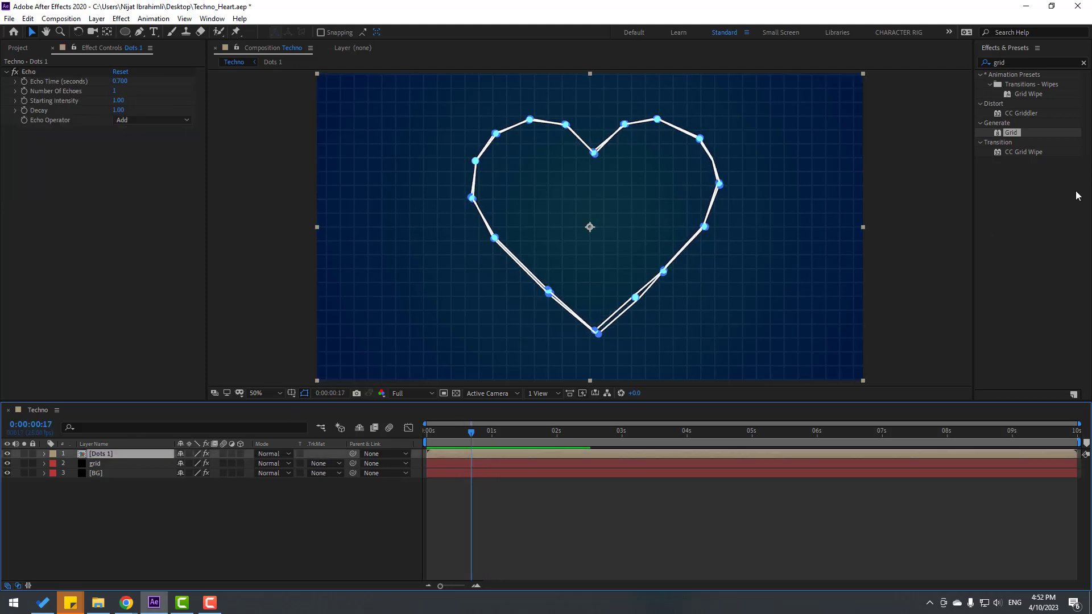
{"action": "left_click", "coordinate": [993, 64]}
{"action": "type", "text": "glow"}
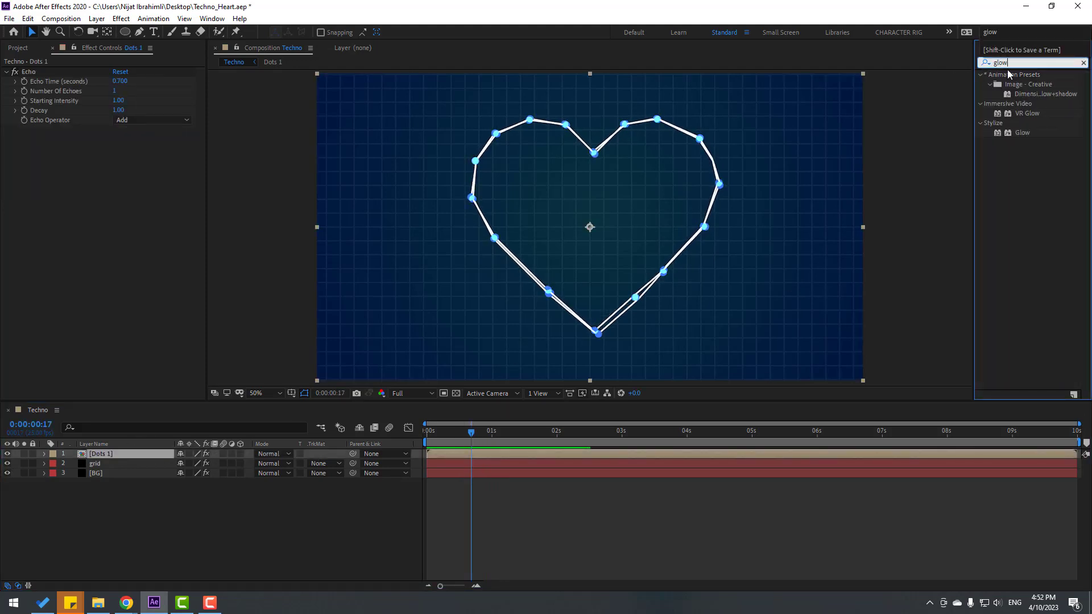
{"action": "left_click_drag", "start_coordinate": [1029, 135], "coordinate": [126, 459]}
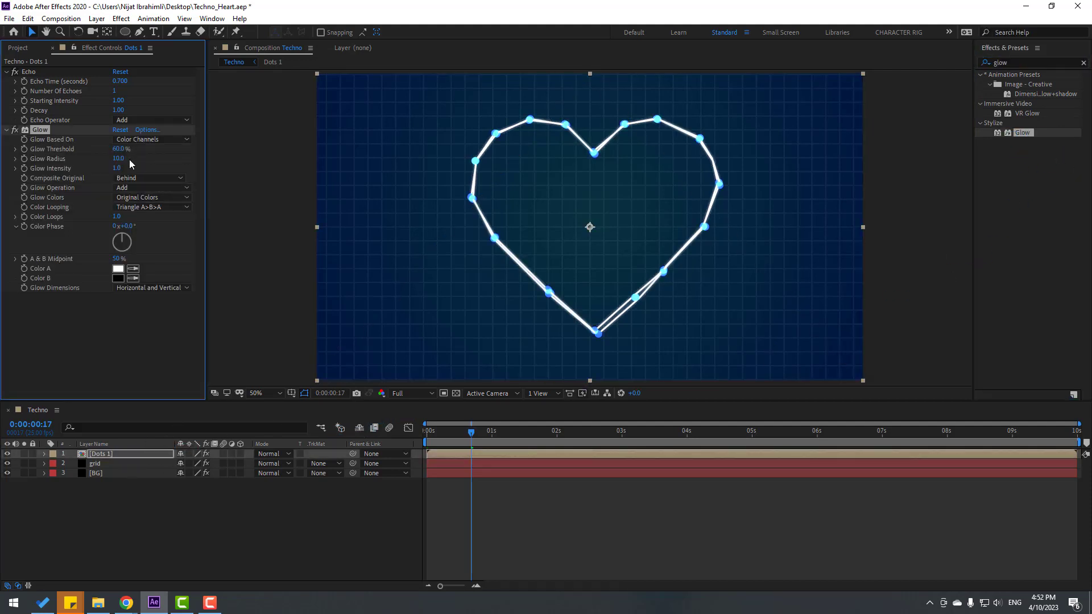
{"action": "left_click_drag", "start_coordinate": [120, 161], "coordinate": [151, 157]}
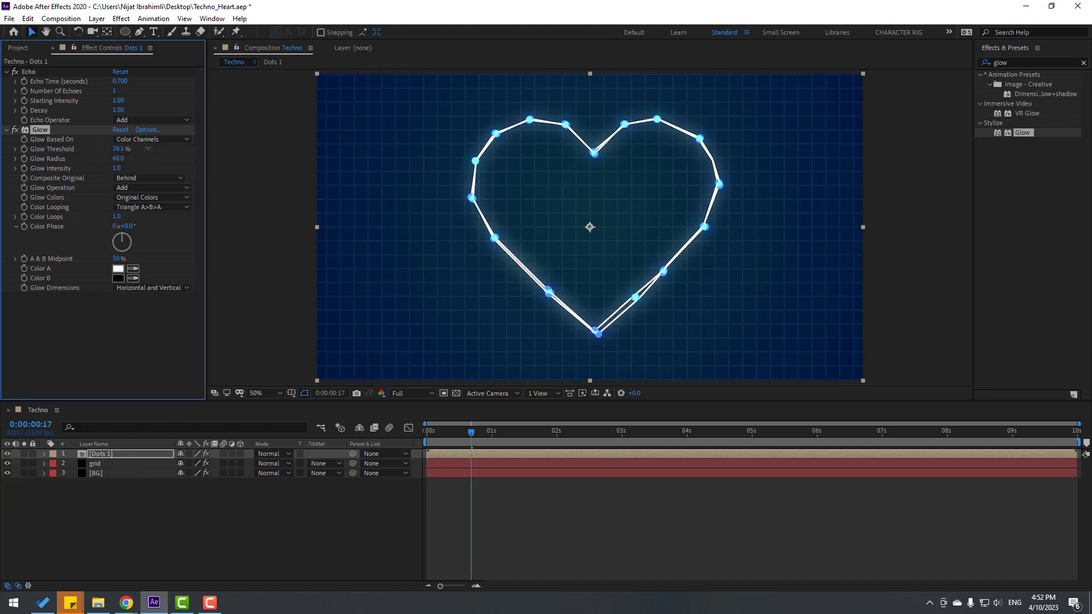
{"action": "left_click_drag", "start_coordinate": [84, 157], "coordinate": [106, 150]}
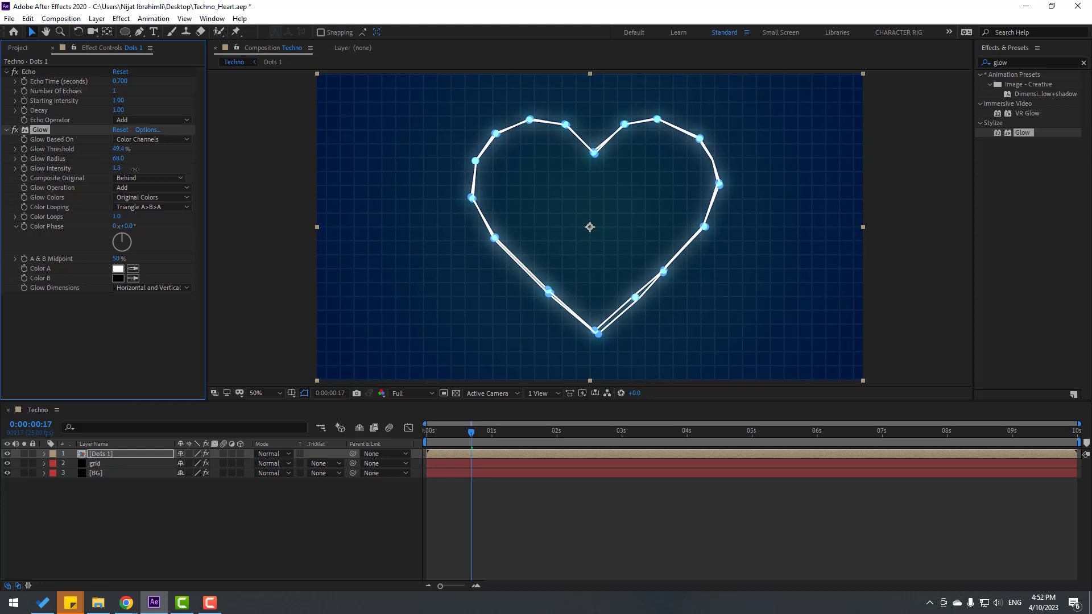
Open the Dots 1 composition and change the line layer's stroke color to a bright saturated blue.
{"action": "double_click", "coordinate": [111, 455]}
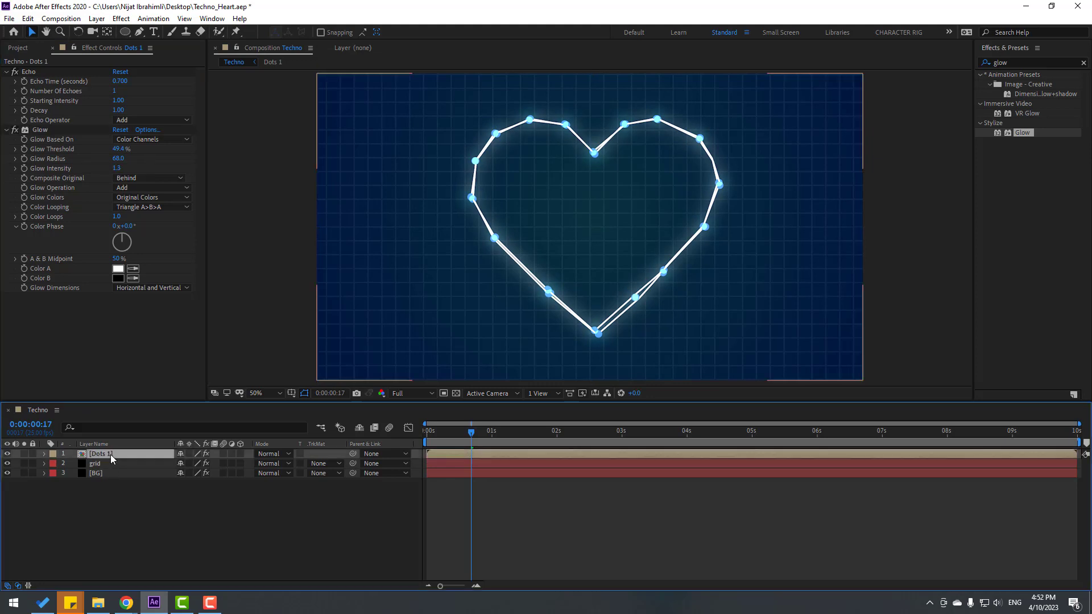
{"action": "scroll", "coordinate": [144, 521], "scroll_direction": "down", "scroll_amount": 5}
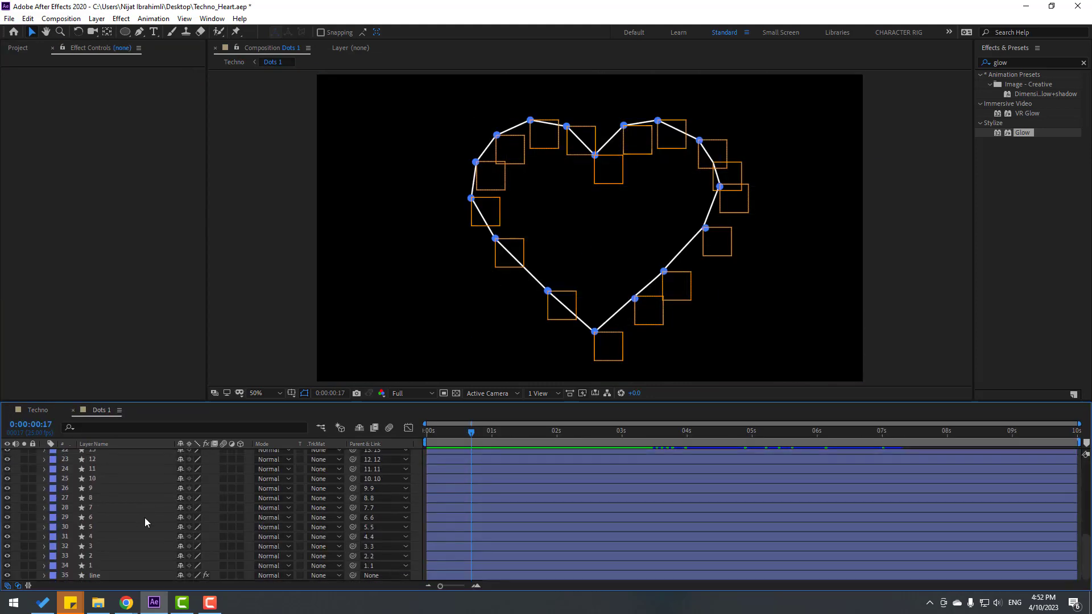
{"action": "left_click", "coordinate": [97, 575]}
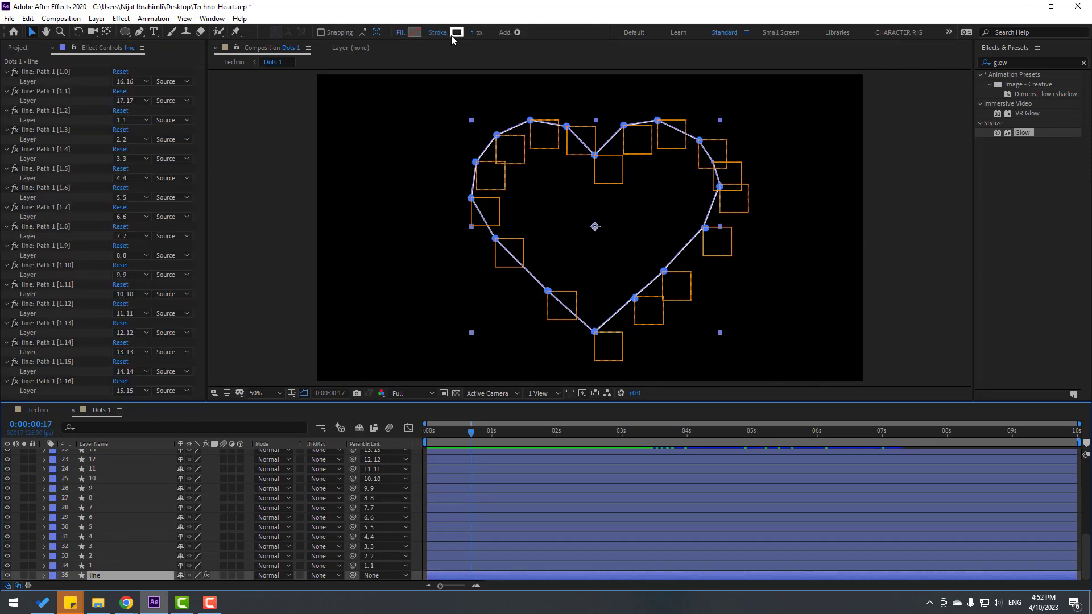
{"action": "left_click", "coordinate": [453, 34]}
{"action": "left_click", "coordinate": [729, 494]}
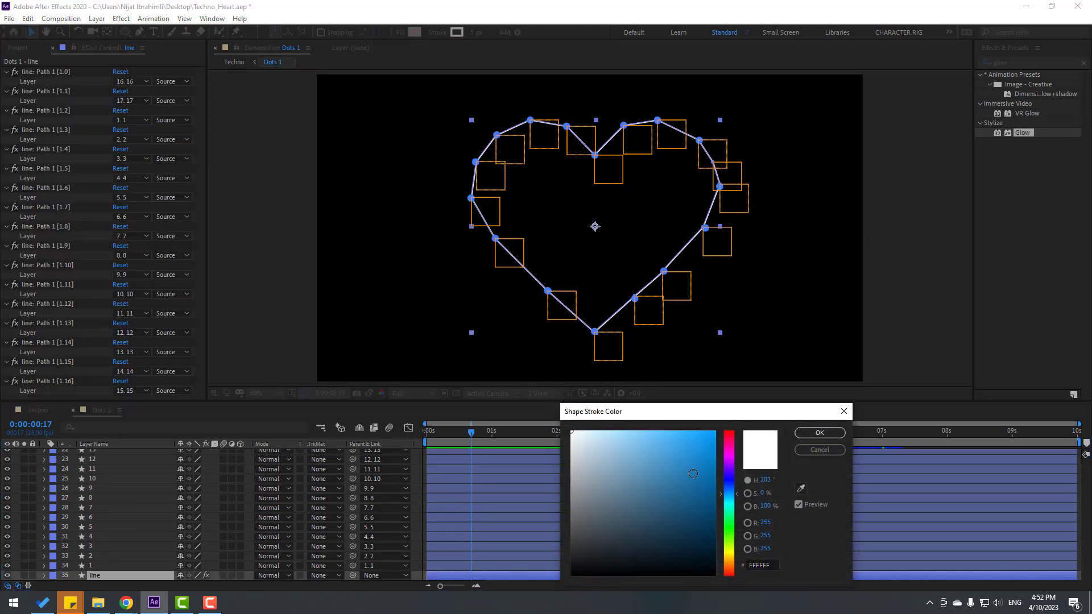
{"action": "left_click", "coordinate": [715, 433]}
{"action": "left_click", "coordinate": [819, 433]}
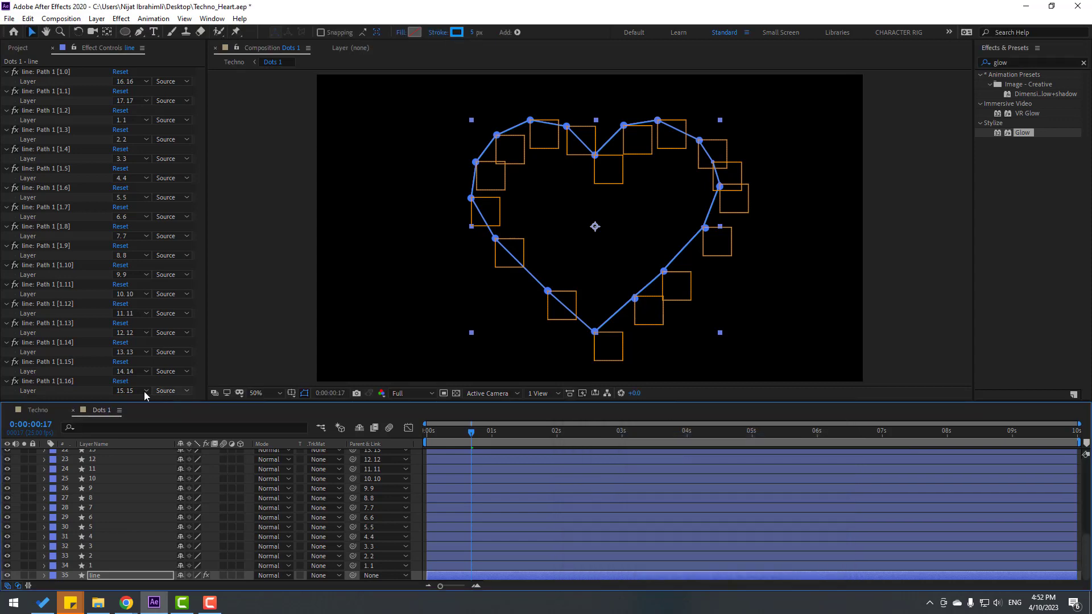
Return to the Techno composition and preview the glowing heart animation.
{"action": "left_click", "coordinate": [39, 410]}
{"action": "key", "text": "space"}
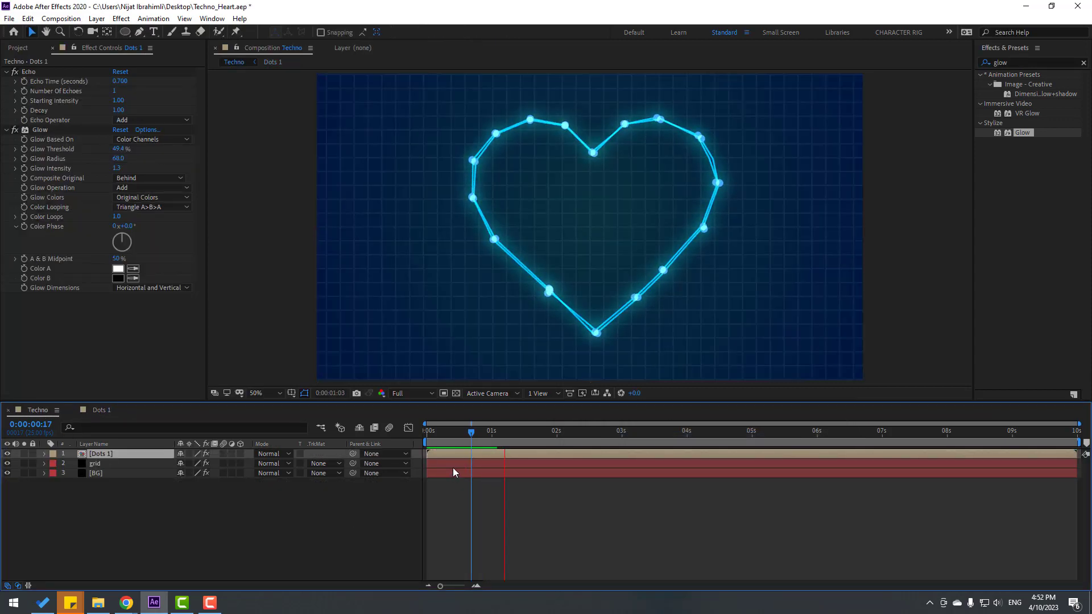
{"action": "left_click", "coordinate": [475, 433]}
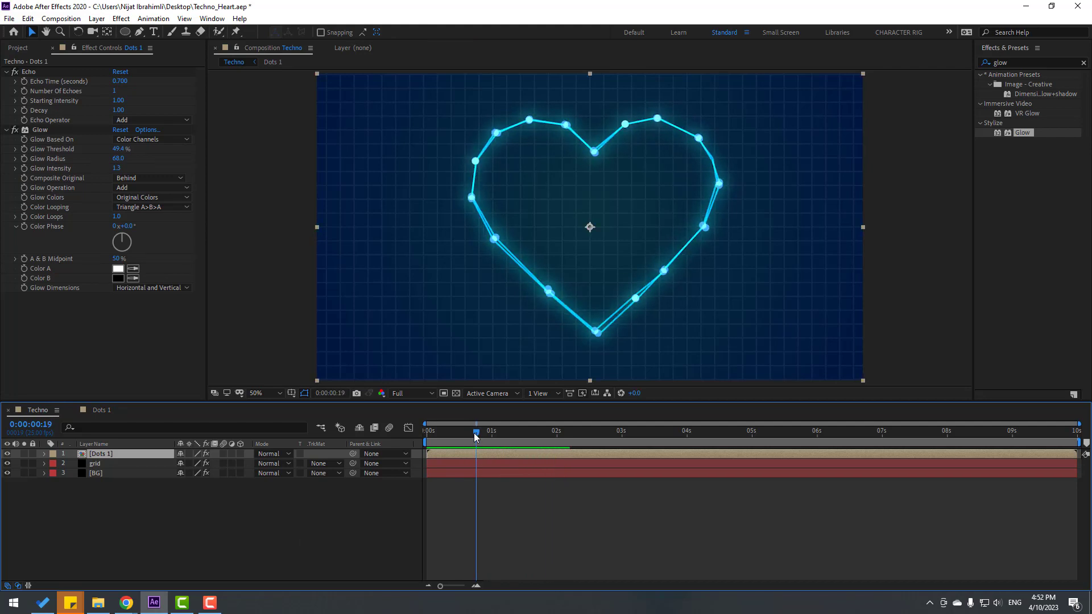
Duplicate the Glow effect on the Dots 1 layer and set the copy's Glow Radius to 102.
{"action": "left_click", "coordinate": [38, 130]}
{"action": "key", "text": "ctrl+d"}
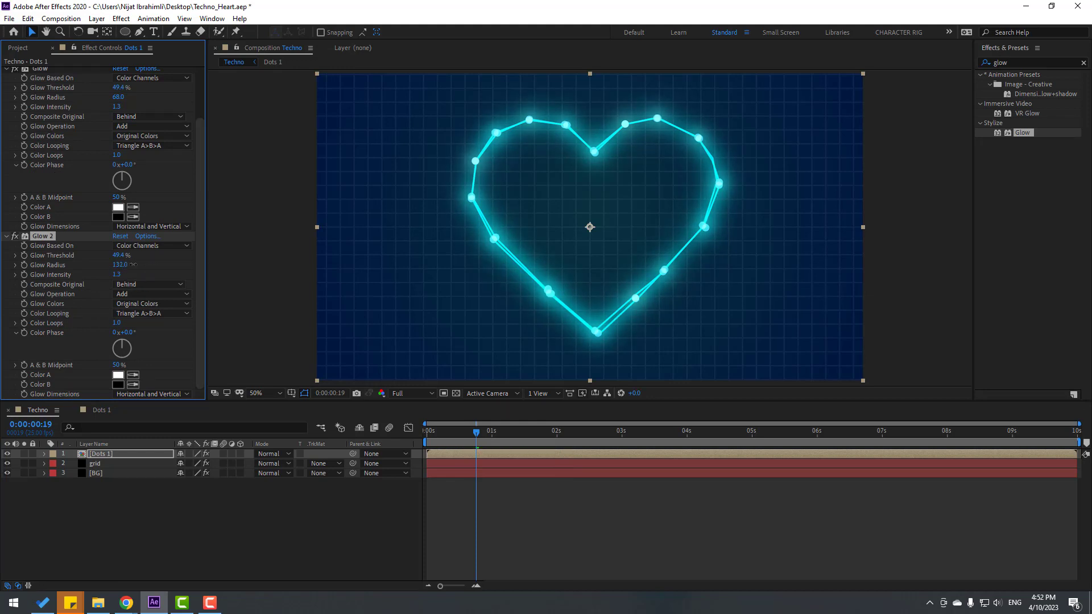
{"action": "left_click_drag", "start_coordinate": [132, 264], "coordinate": [66, 273]}
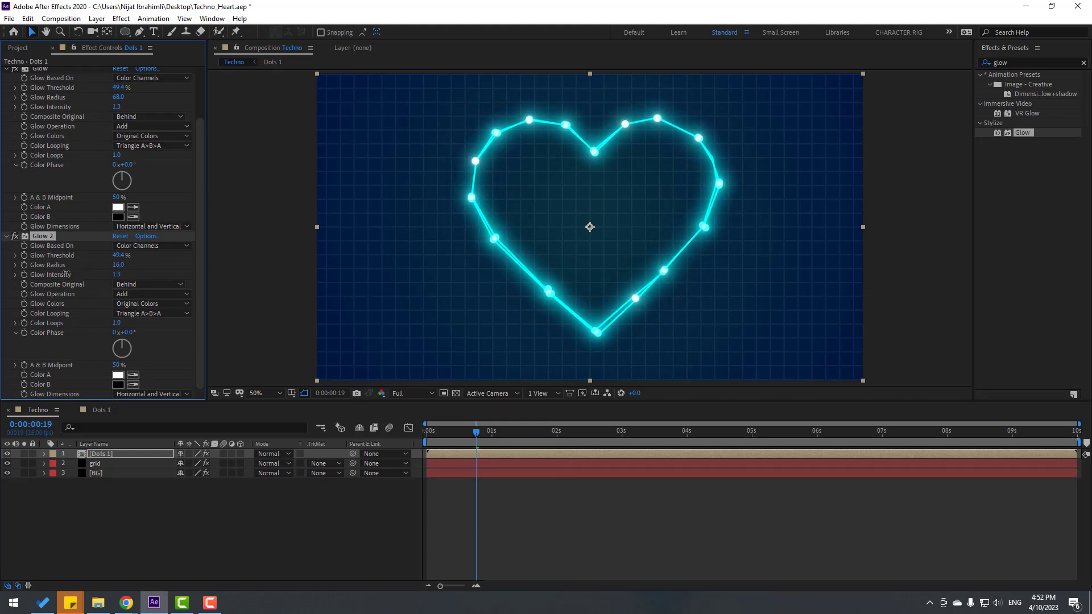
{"action": "left_click_drag", "start_coordinate": [493, 436], "coordinate": [619, 434]}
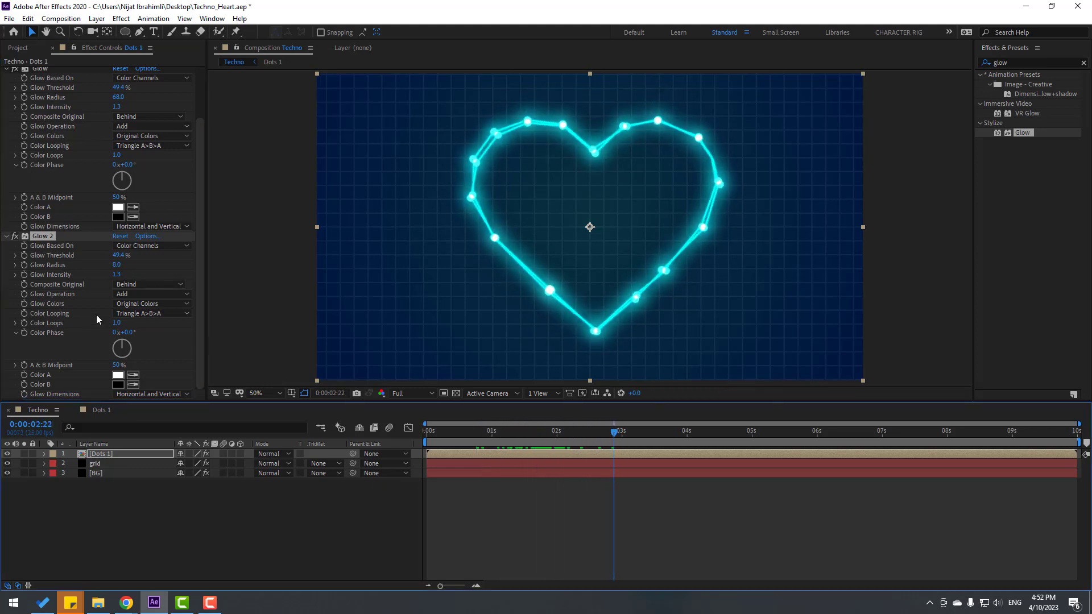
{"action": "left_click", "coordinate": [117, 265]}
{"action": "type", "text": "18"}
{"action": "key", "text": "Return"}
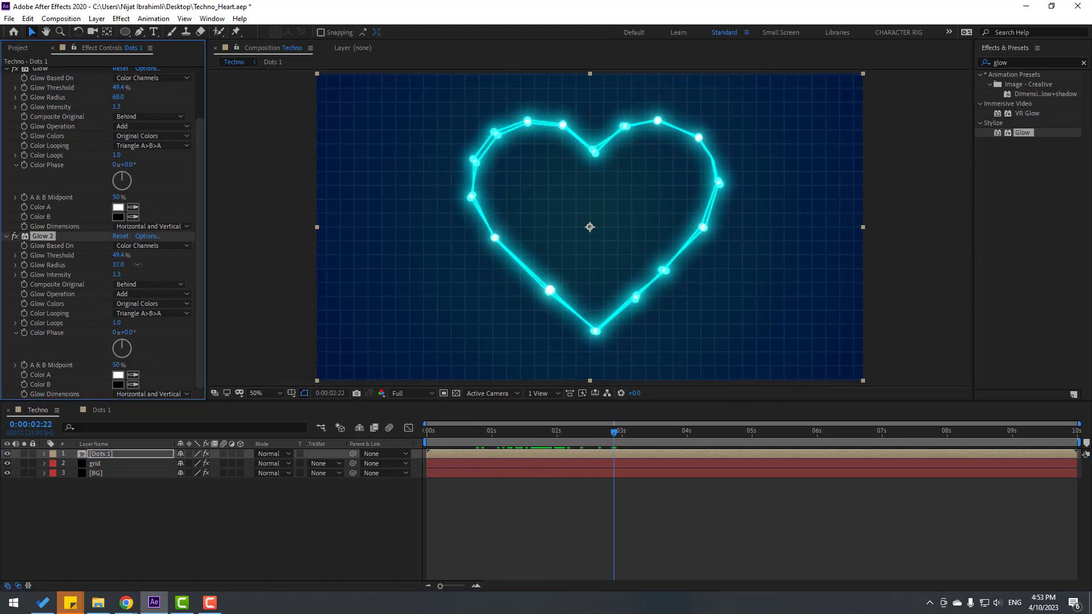
{"action": "left_click_drag", "start_coordinate": [109, 265], "coordinate": [148, 255]}
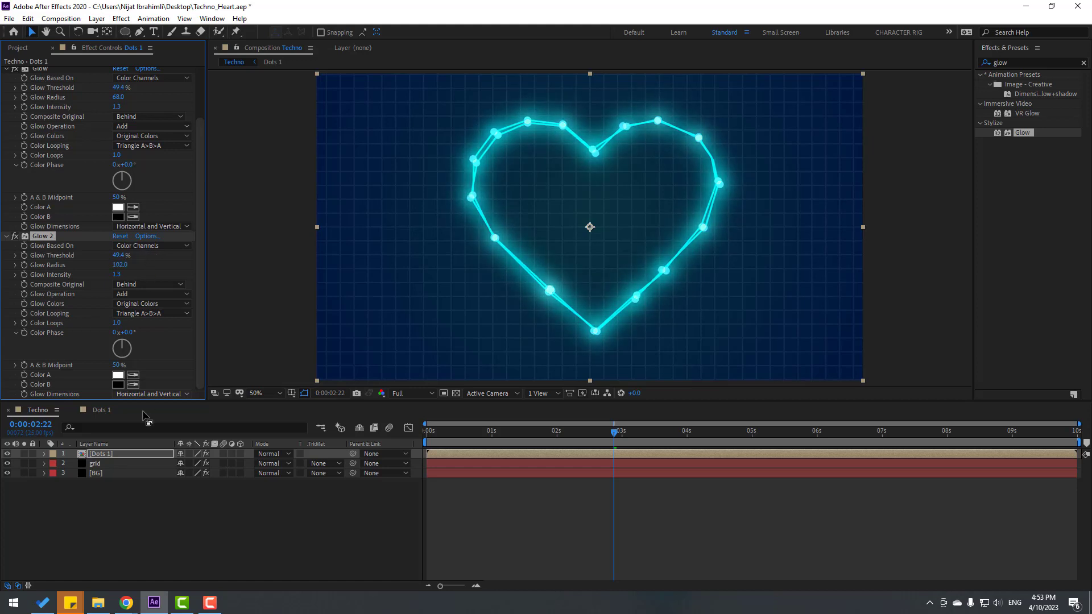
Duplicate the Dots 1 layer twice, scaling the first copy to 69% and the second to 40%.
{"action": "left_click", "coordinate": [102, 454]}
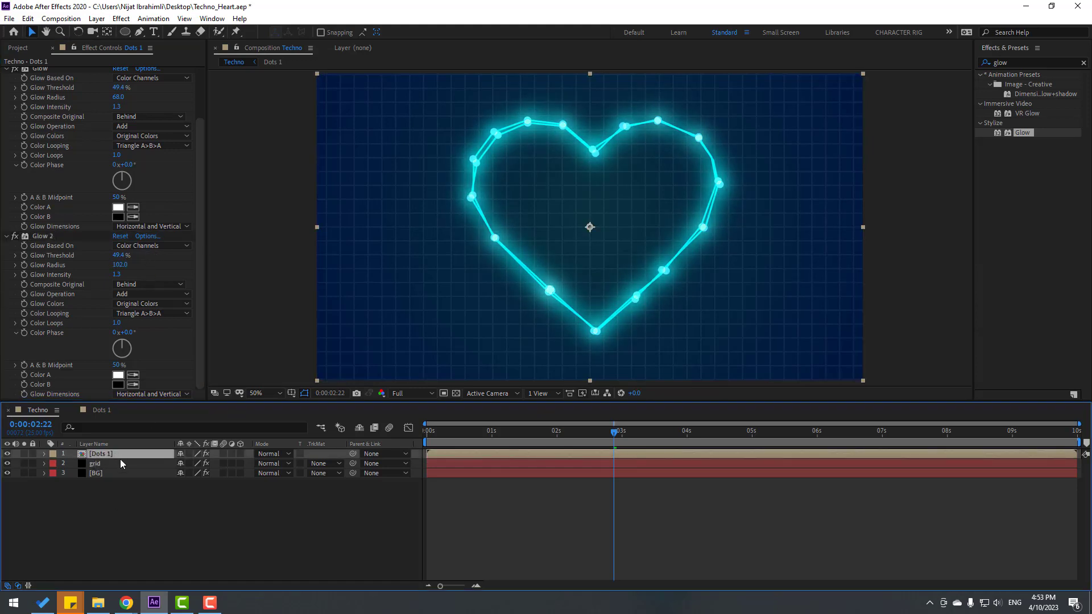
{"action": "key", "text": "ctrl+d"}
{"action": "key", "text": "s"}
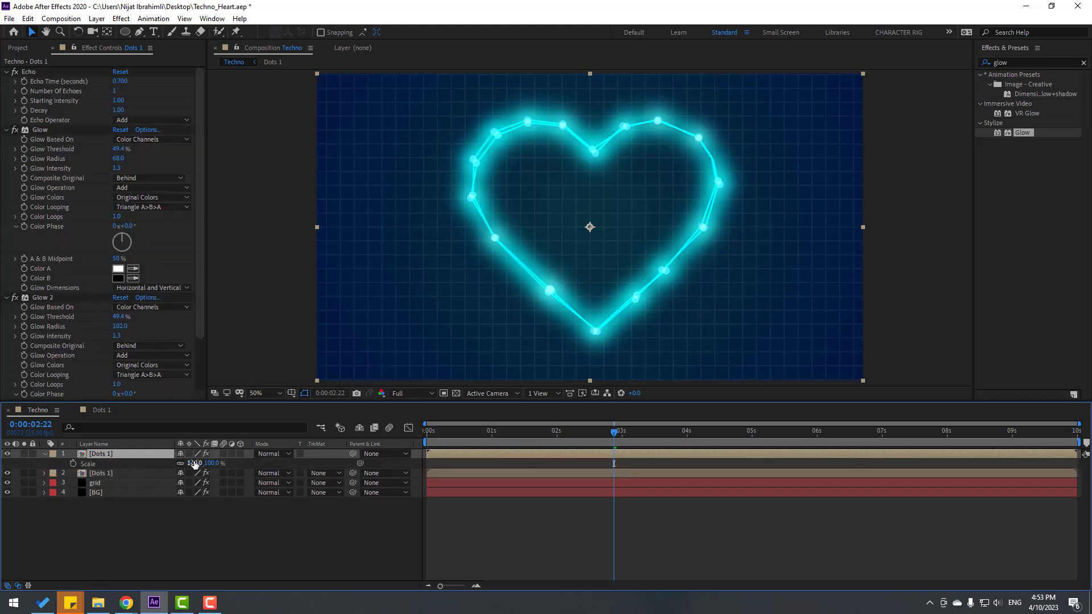
{"action": "left_click_drag", "start_coordinate": [194, 464], "coordinate": [155, 464]}
{"action": "key", "text": "ctrl+d"}
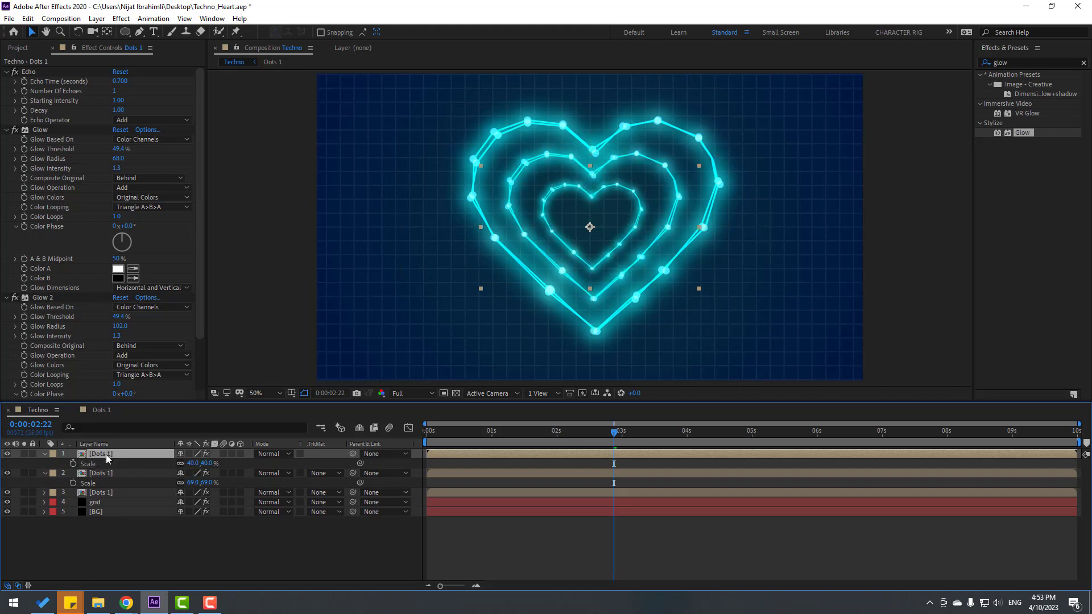
Duplicate the 40% heart layer, scale the new copy to 20%, and collapse the scale properties of all copies.
{"action": "key", "text": "ctrl+d"}
{"action": "left_click_drag", "start_coordinate": [194, 463], "coordinate": [172, 463]}
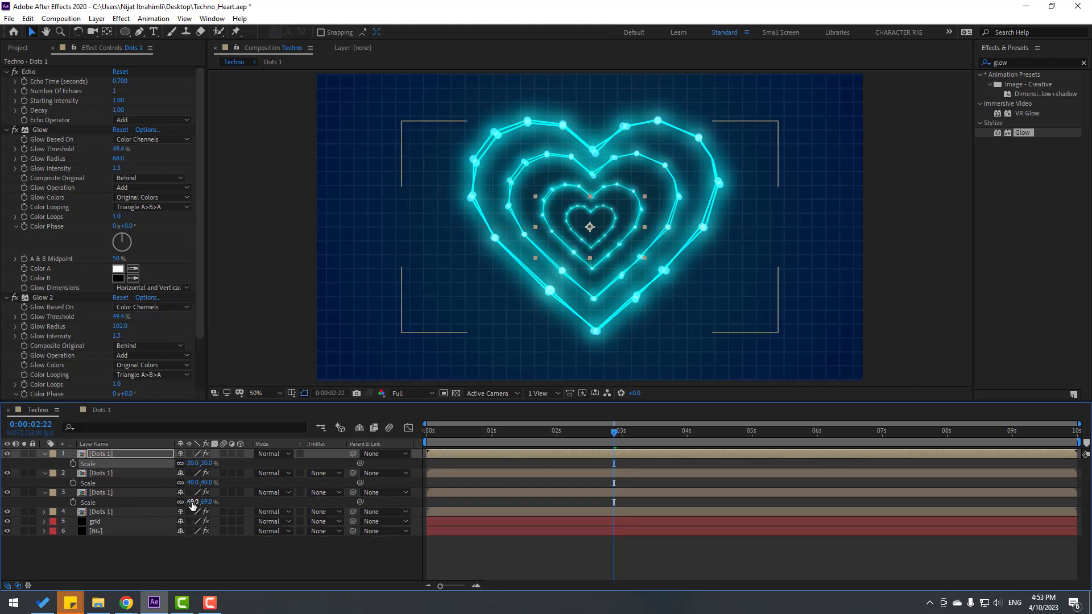
{"action": "left_click", "coordinate": [45, 454]}
{"action": "left_click", "coordinate": [45, 464]}
{"action": "left_click", "coordinate": [45, 473]}
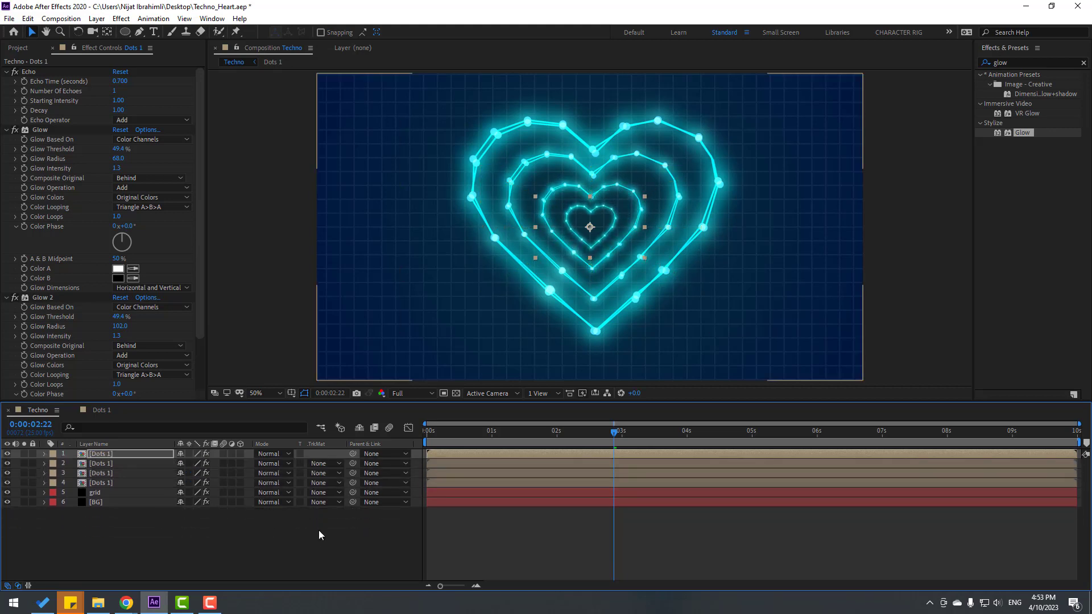
Stagger the start times of the three smaller heart layers, with the smallest heart starting last, and set the preview resolution to Quarter.
{"action": "left_click_drag", "start_coordinate": [445, 470], "coordinate": [517, 437]}
{"action": "left_click", "coordinate": [413, 393]}
{"action": "left_click", "coordinate": [411, 457]}
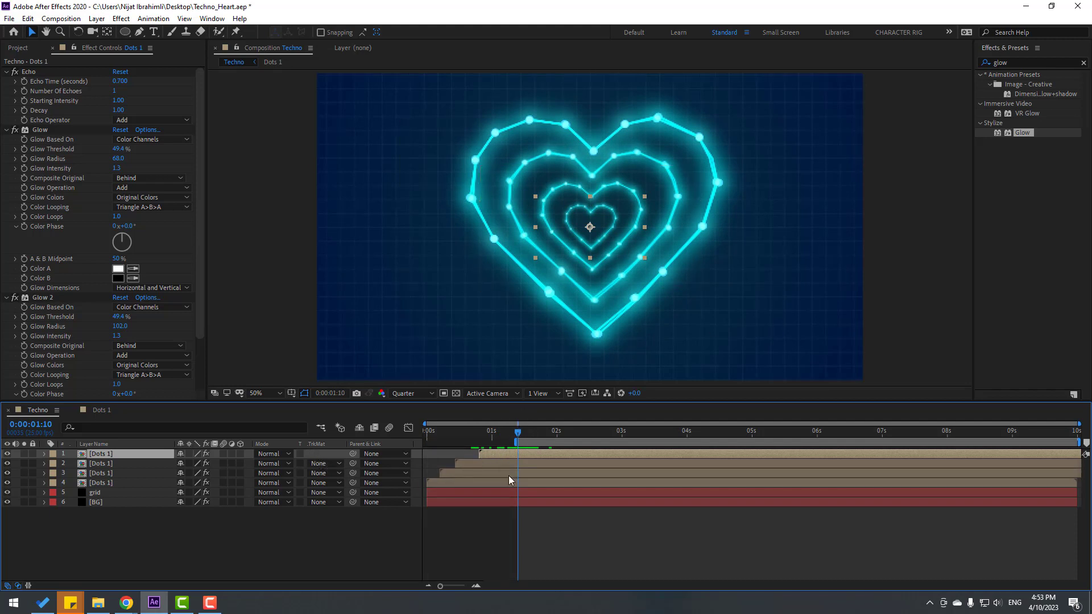
Trim the Techno composition to a work area running from 0:00:01:10 to 0:00:08:18 and preview the animation.
{"action": "left_click_drag", "start_coordinate": [869, 436], "coordinate": [1011, 439]}
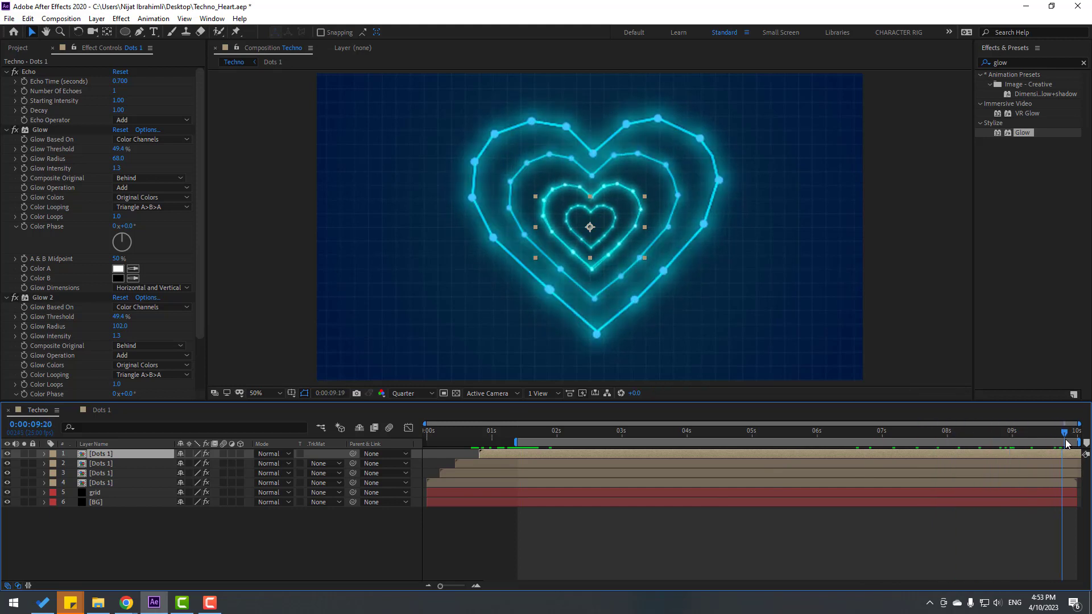
{"action": "left_click", "coordinate": [995, 450]}
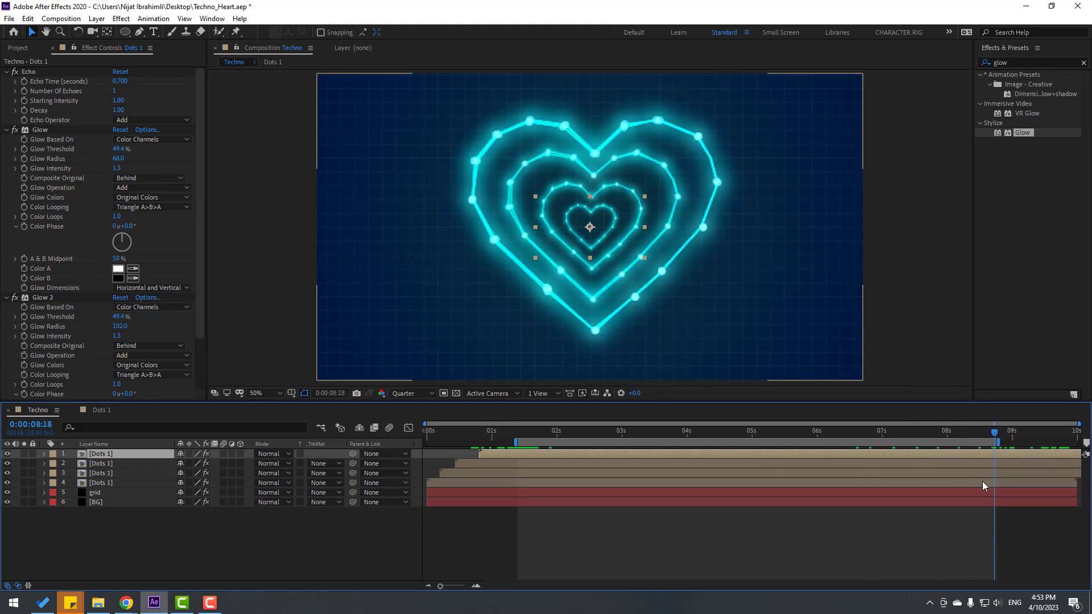
{"action": "right_click", "coordinate": [846, 442]}
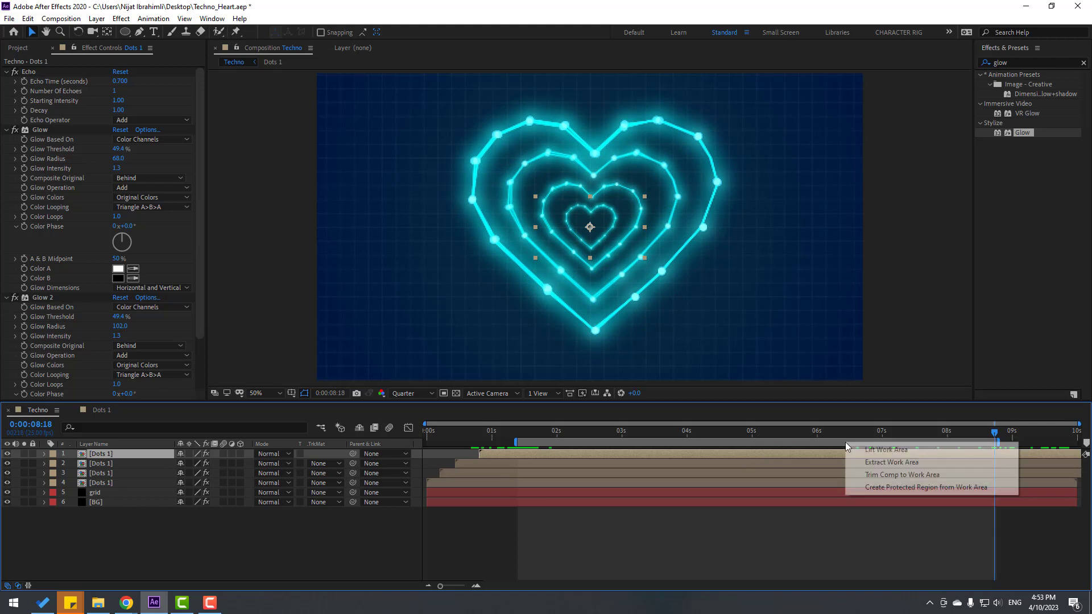
{"action": "left_click", "coordinate": [929, 475]}
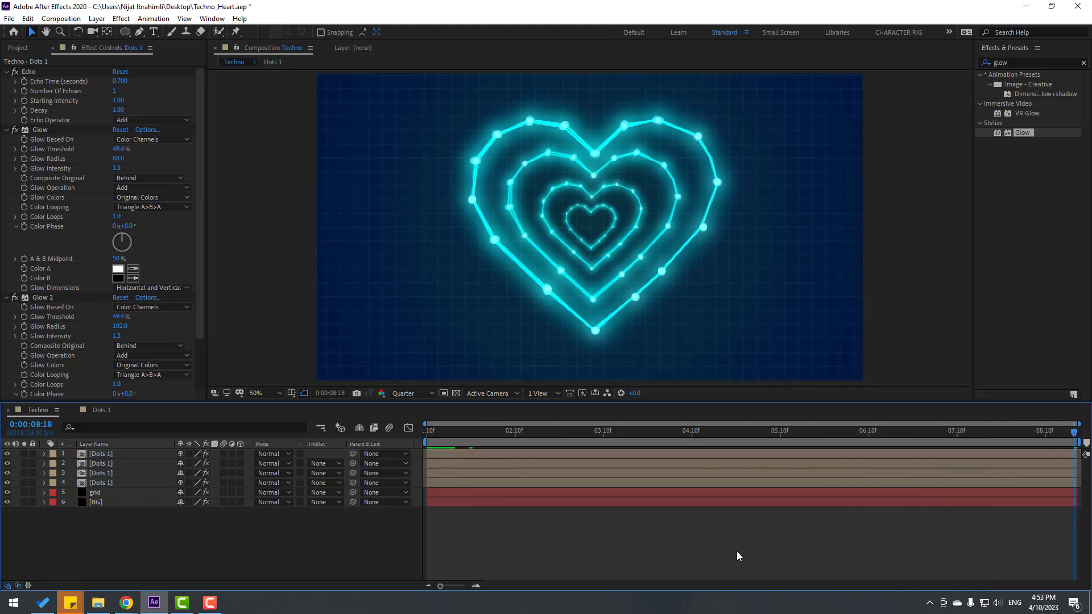
{"action": "key", "text": "space"}
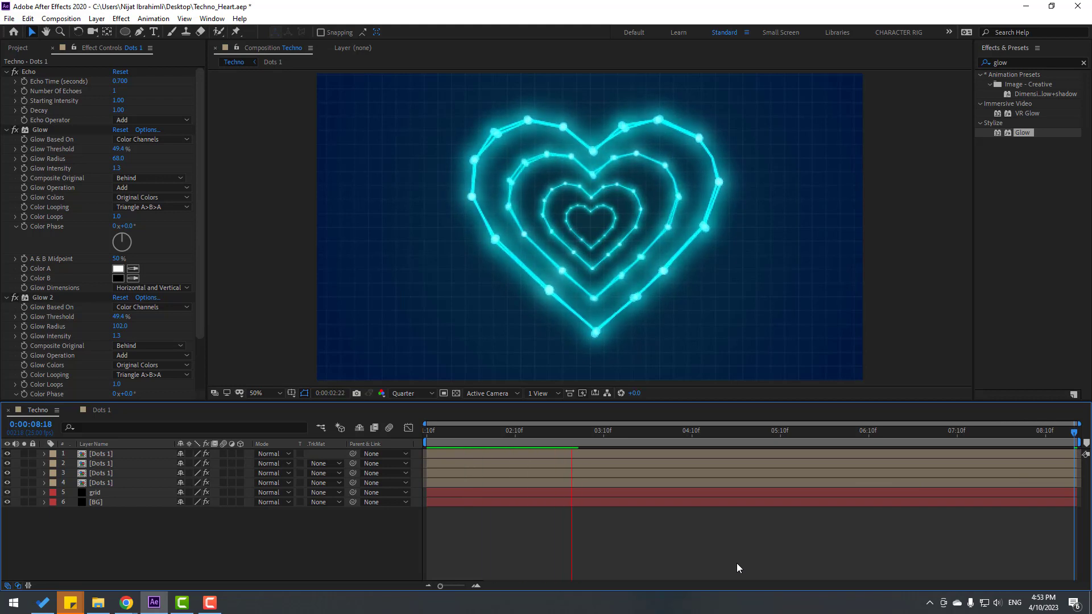